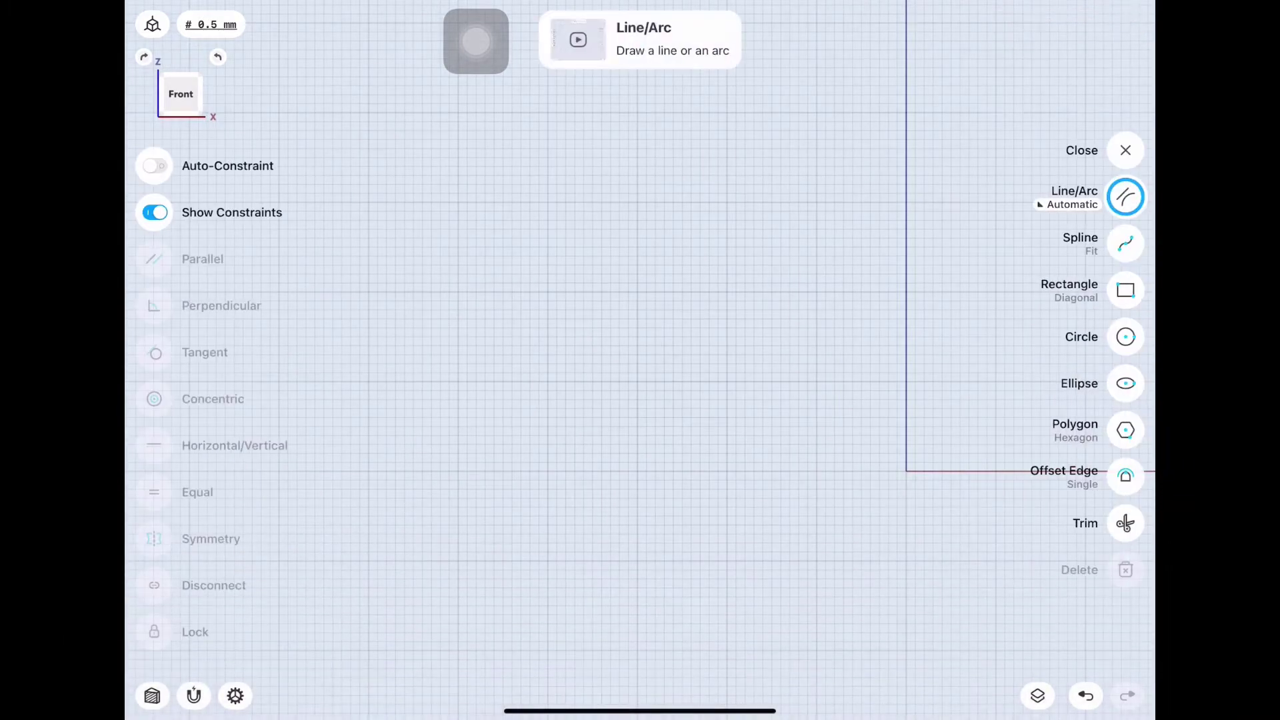
- Draw a horizontal base line leftward from the origin, fixed at 140 mm
drag(906, 471, 431, 470)
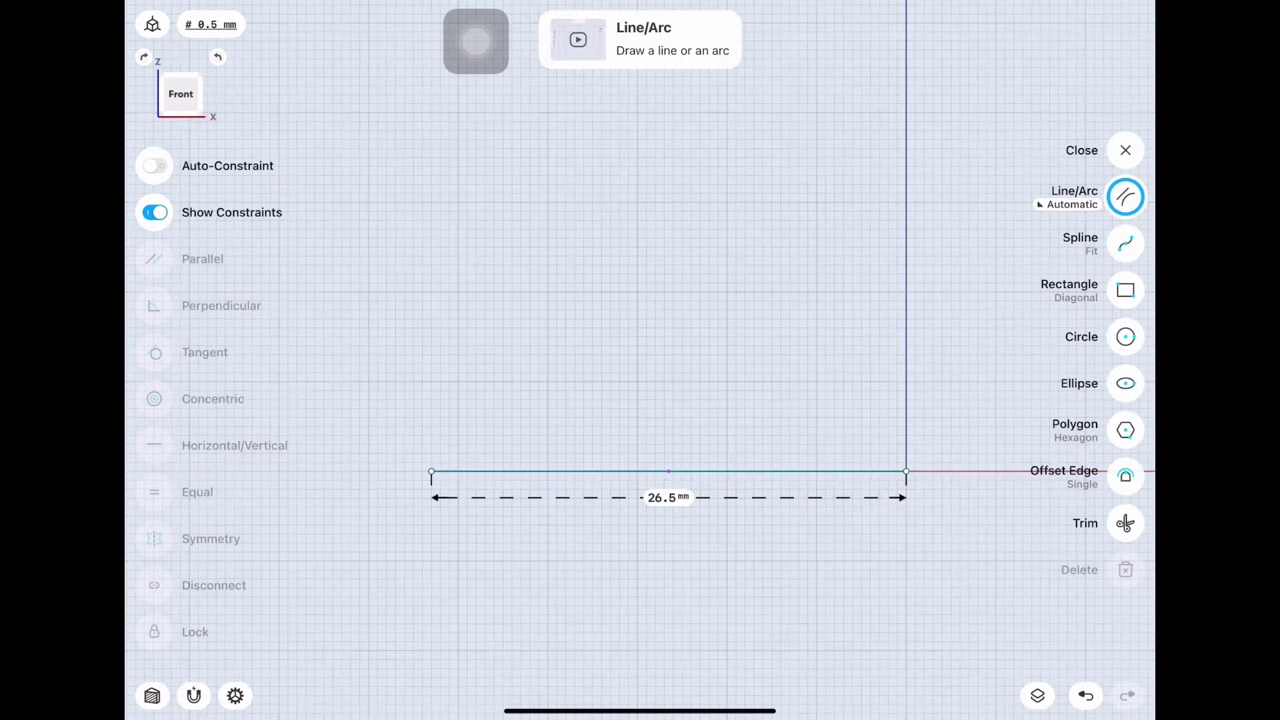
text(14)
click(652, 594)
click(719, 578)
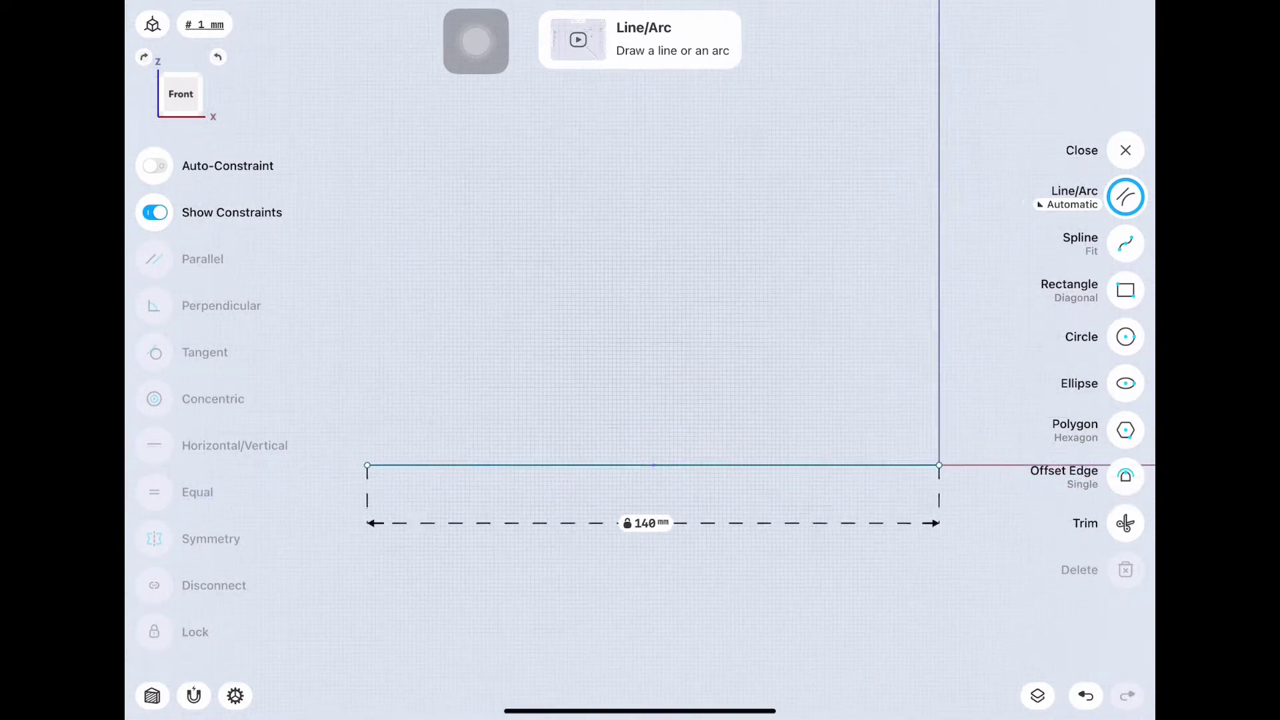
- Draw an 88 mm vertical line up from the base's right end and lock both lines
drag(904, 454, 904, 171)
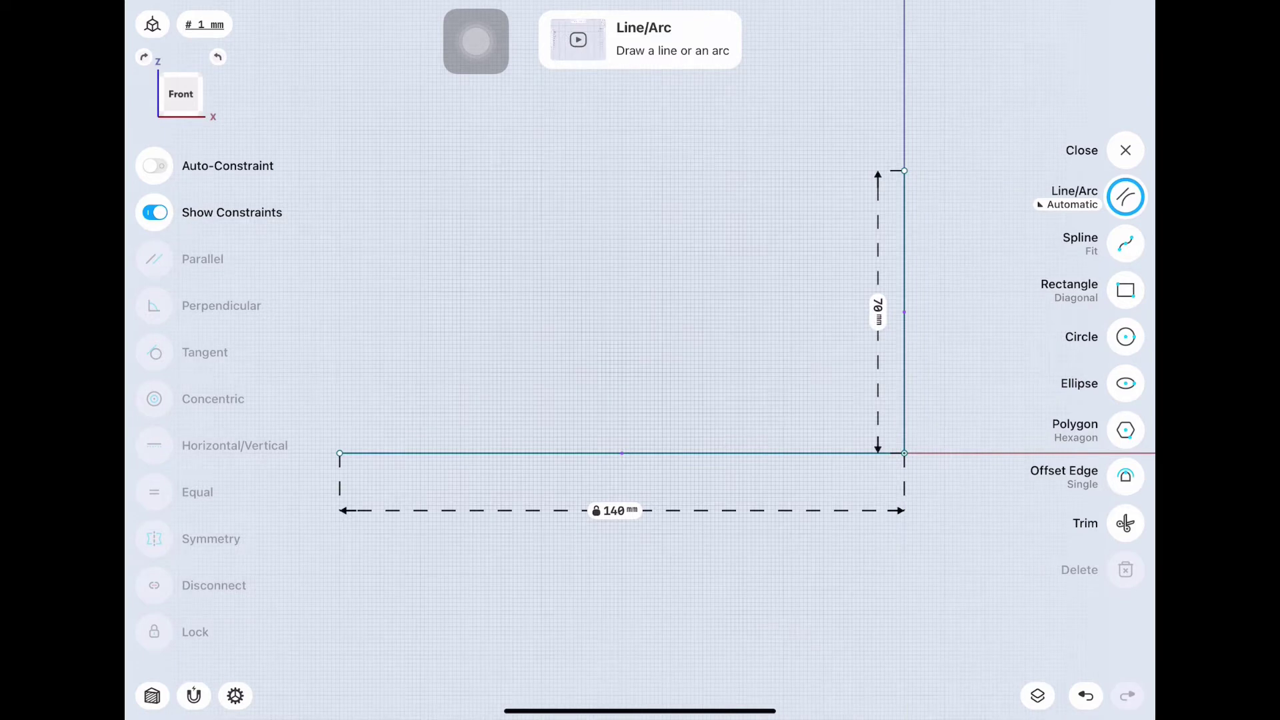
click(978, 293)
click(1029, 382)
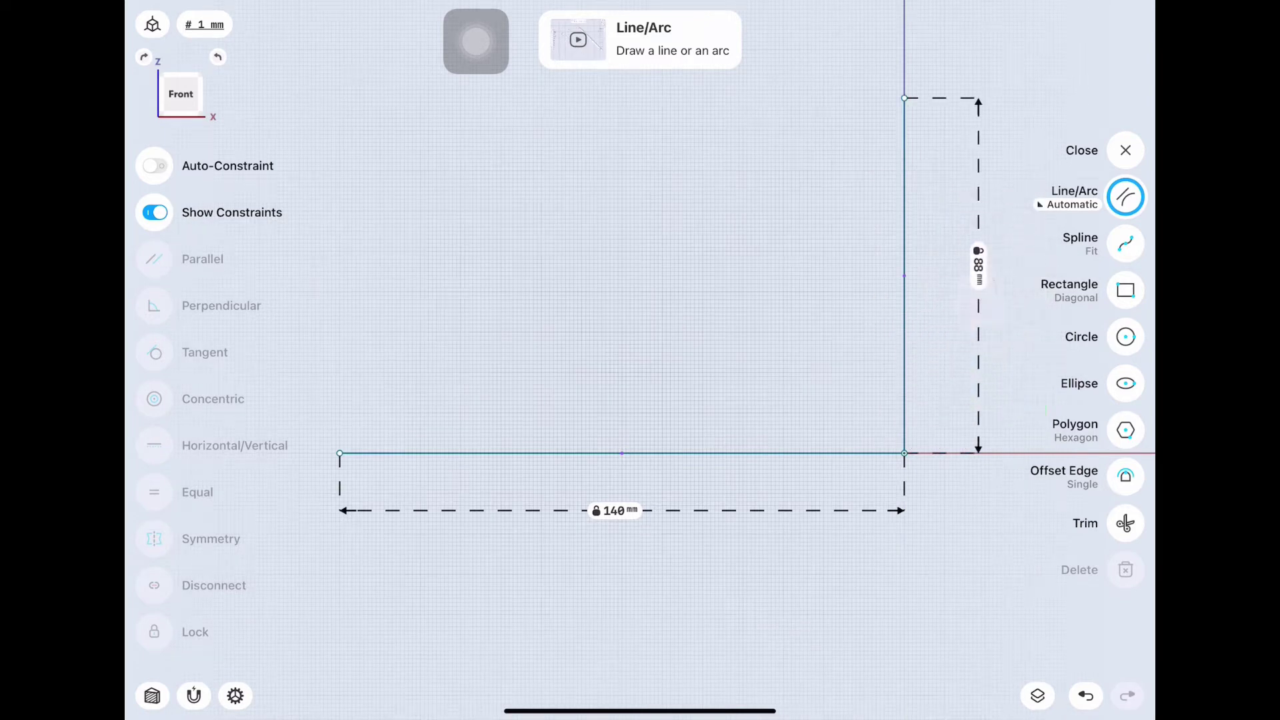
click(904, 274)
click(622, 453)
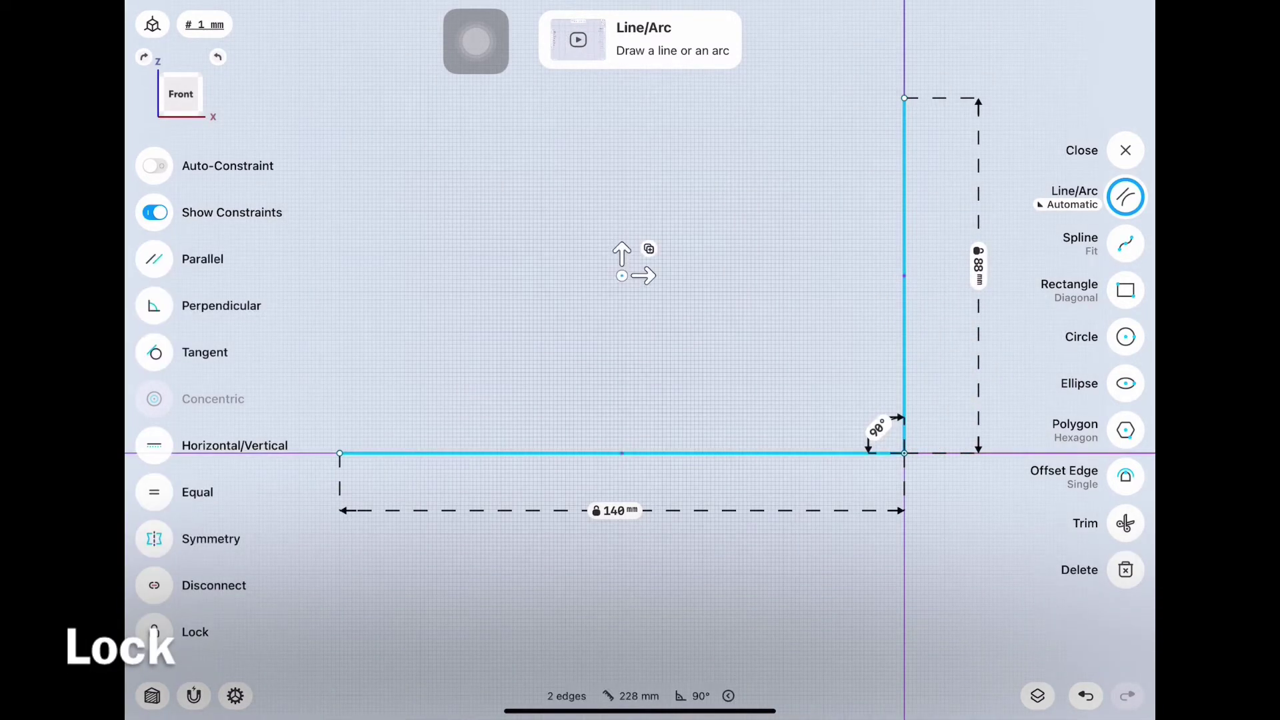
click(154, 631)
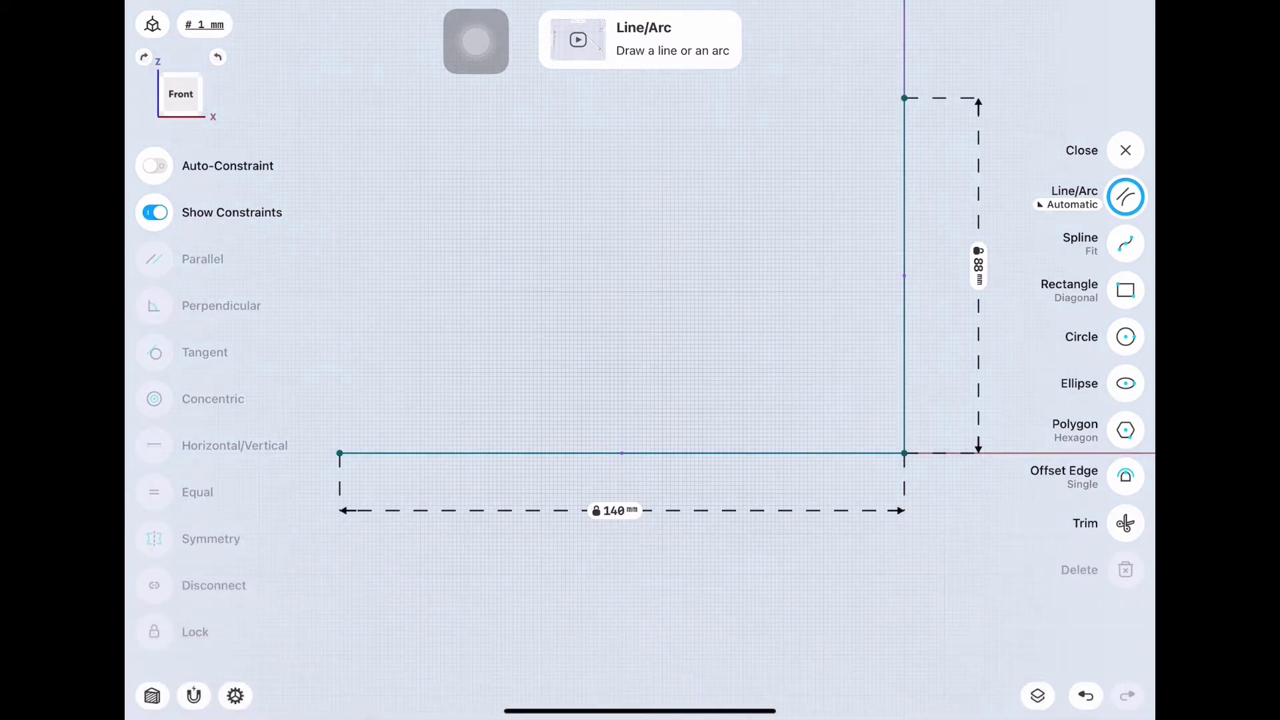
- Draw a 25 mm vertical line up from the base's left end and lock its length
drag(340, 453, 340, 352)
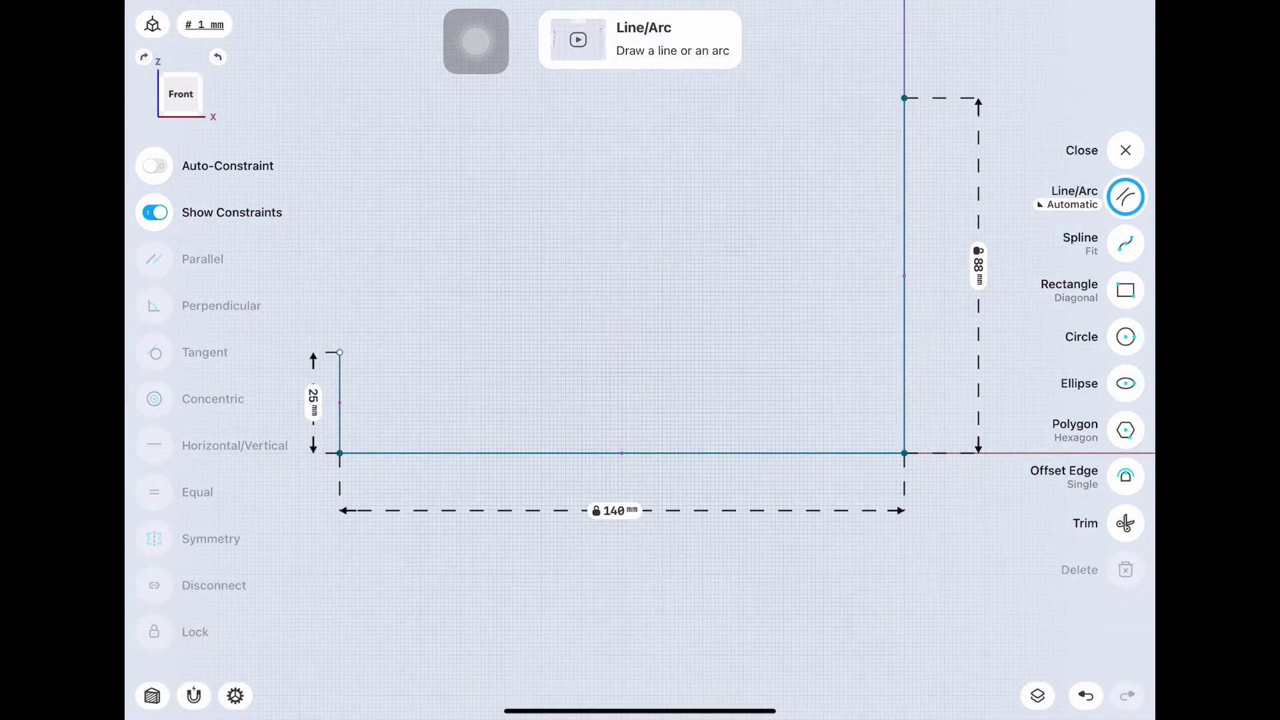
drag(313, 400, 376, 400)
click(375, 400)
click(424, 477)
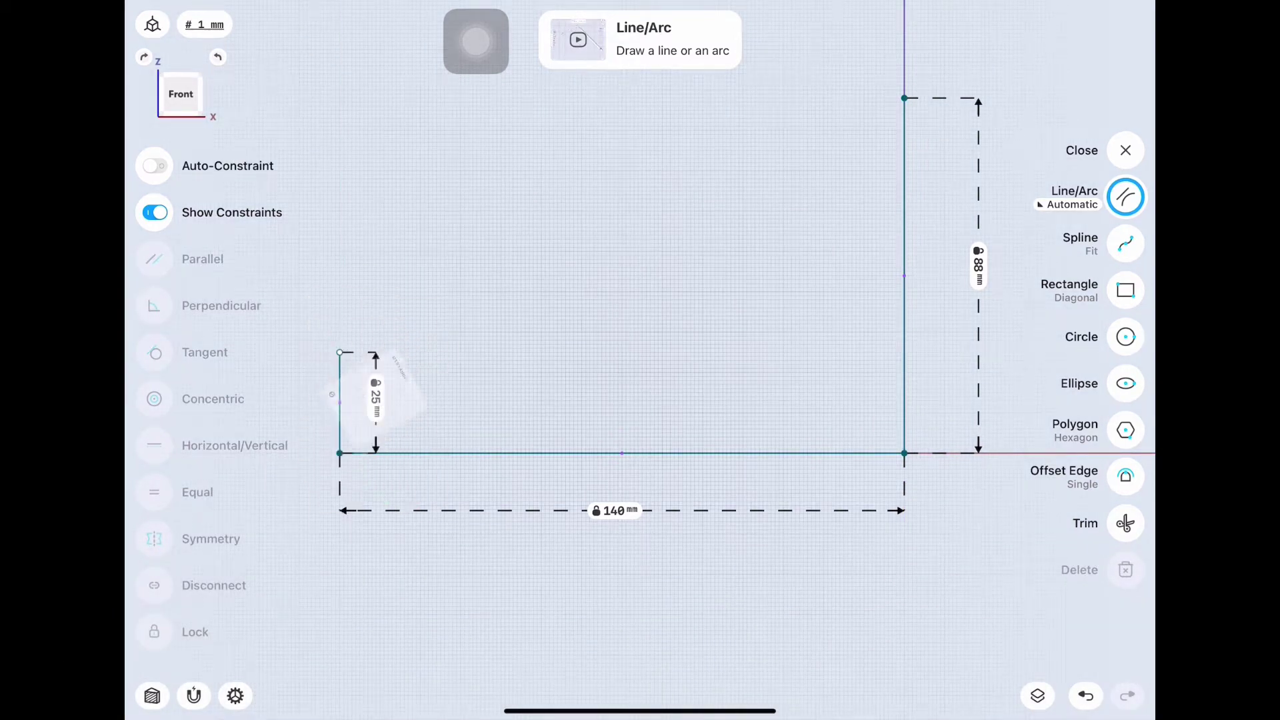
click(1125, 337)
- Draw a circle on the short line's top with its radius locked at 25 mm
drag(340, 352, 340, 454)
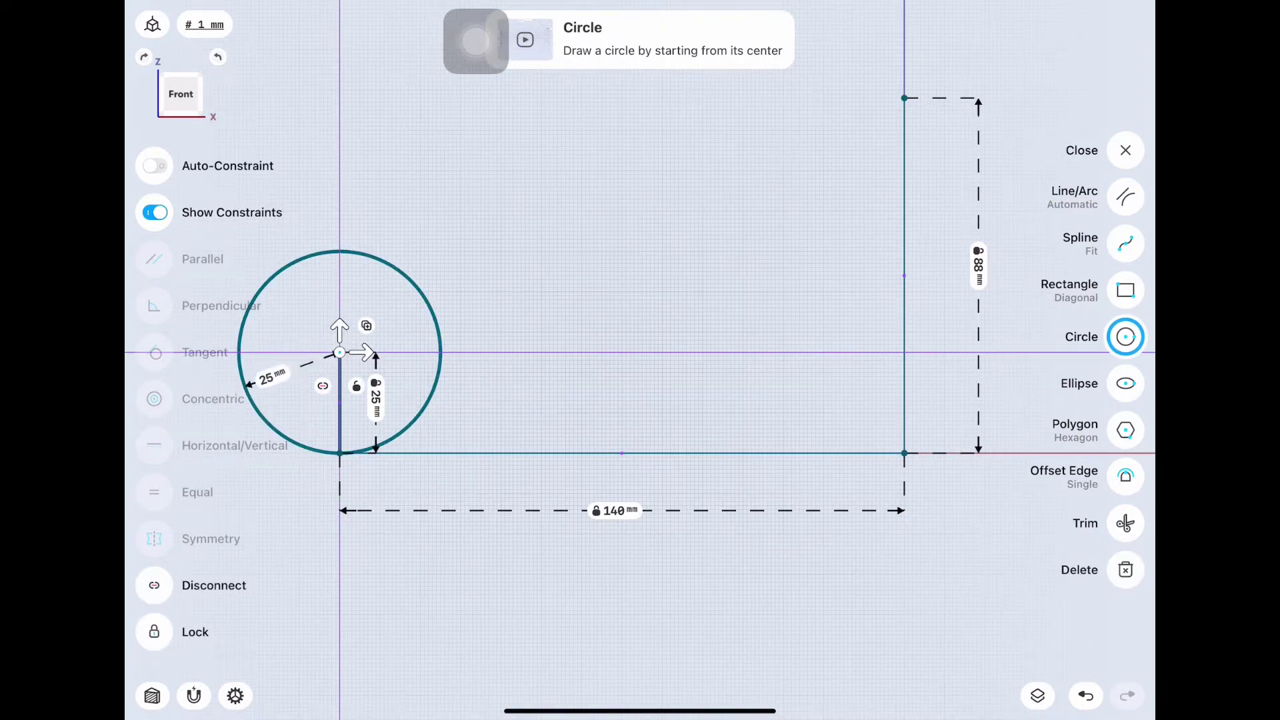
click(269, 379)
click(320, 434)
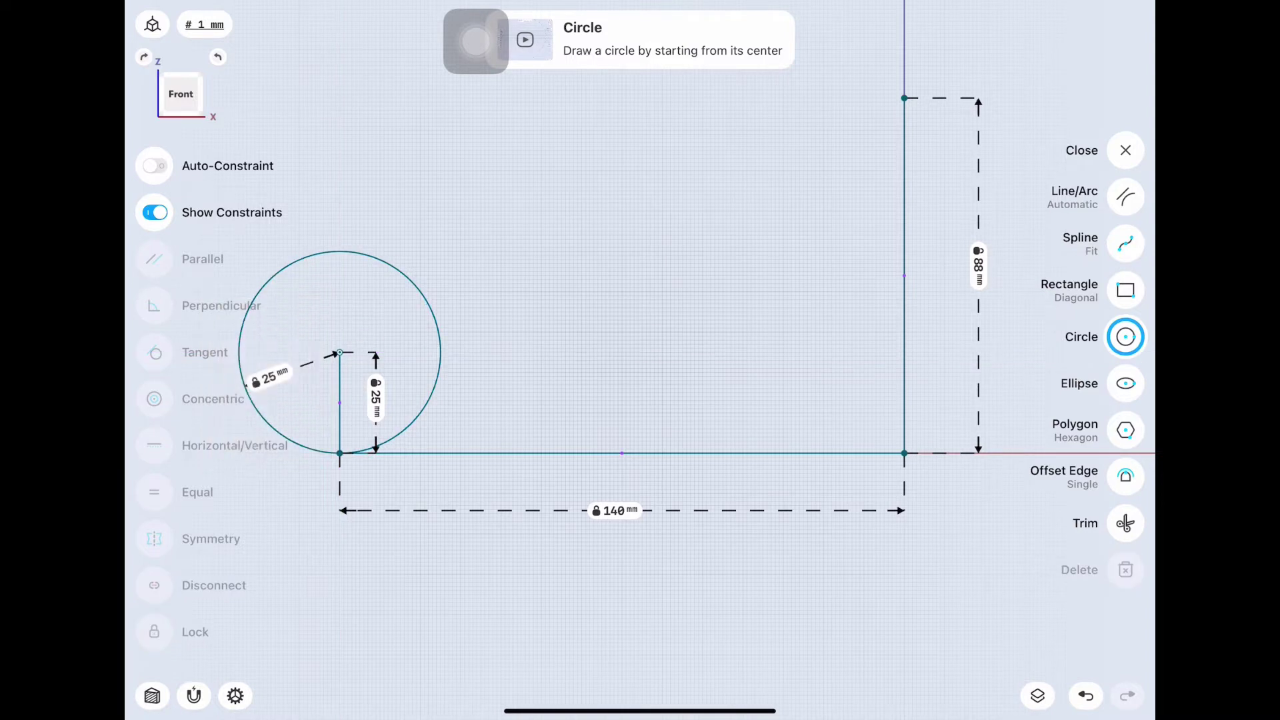
- Draw a 31.75 mm horizontal helper line leftward from the 88 mm line's top corner
click(1125, 197)
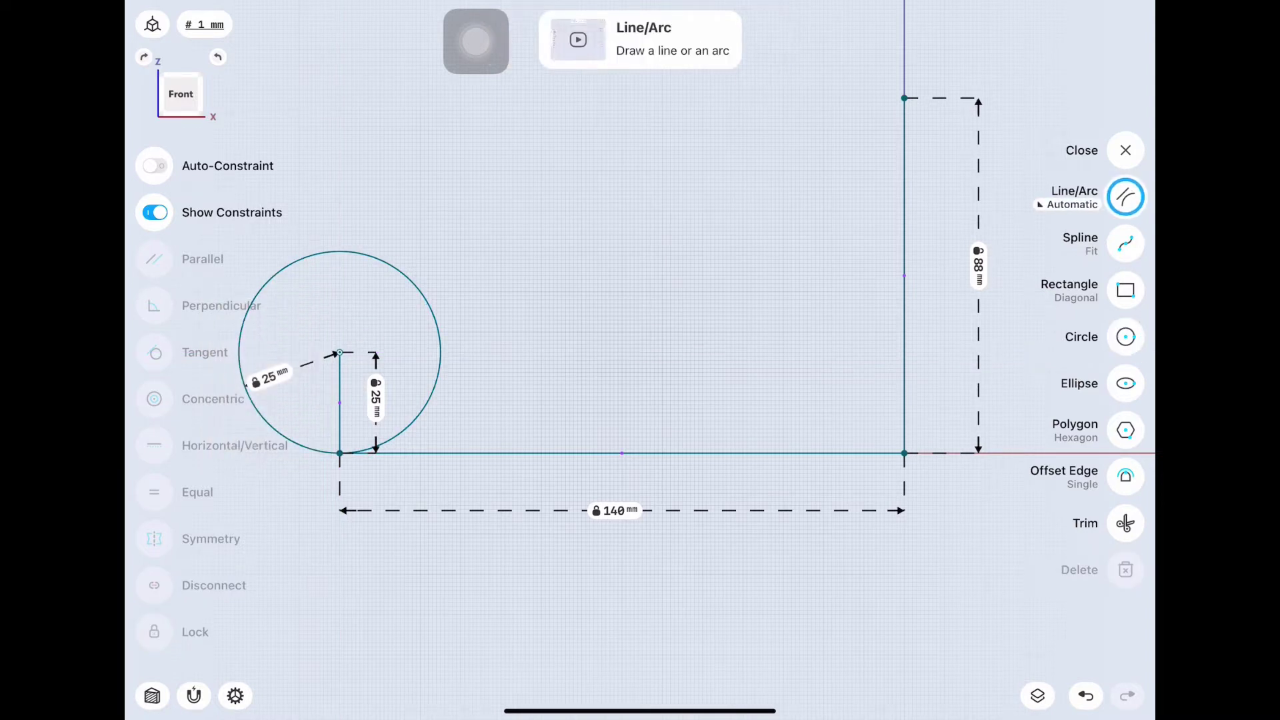
drag(904, 98, 777, 98)
click(820, 192)
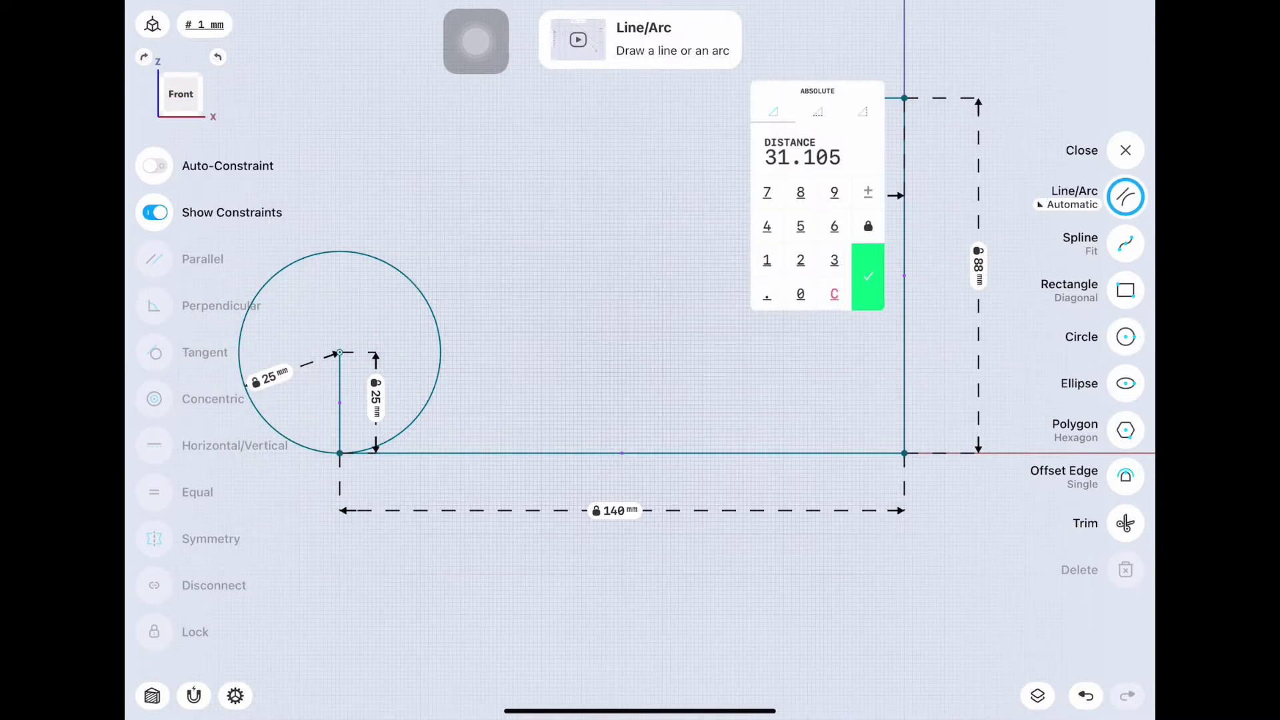
text(3)
click(766, 259)
click(767, 293)
click(867, 276)
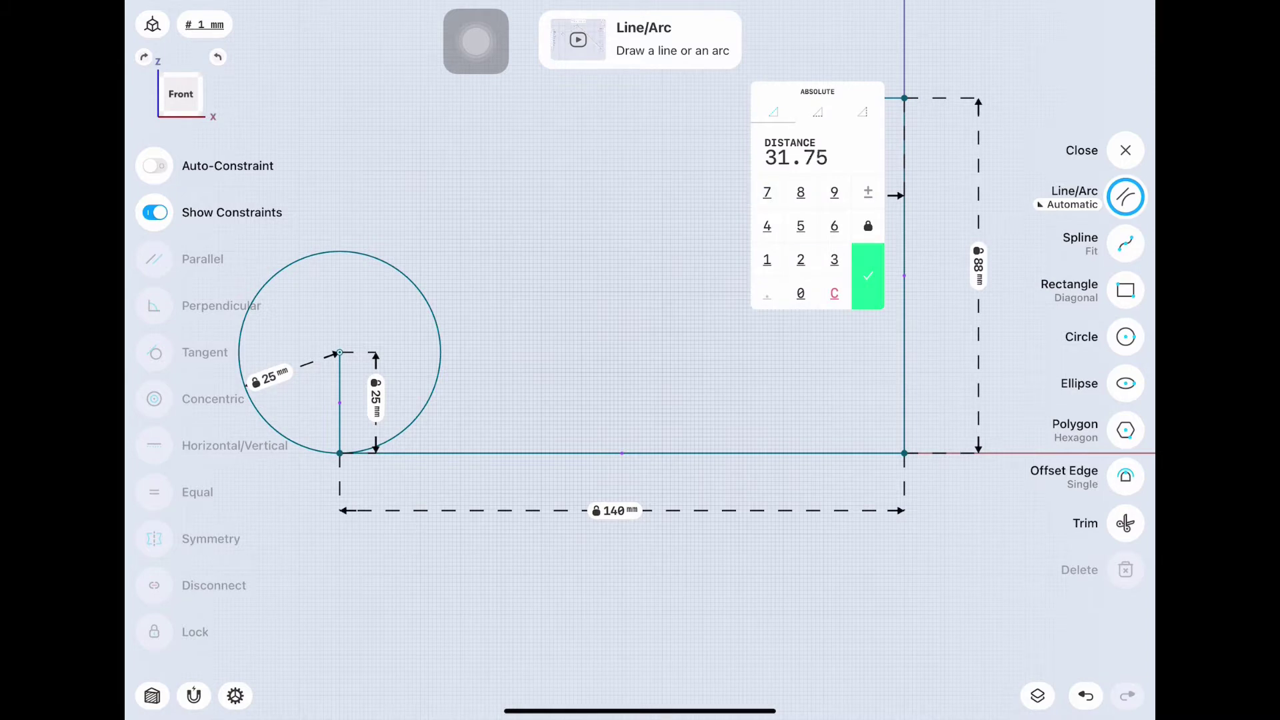
- Draw a circle reaching the top corner with its radius locked at 31.75 mm
click(1125, 337)
drag(776, 98, 903, 98)
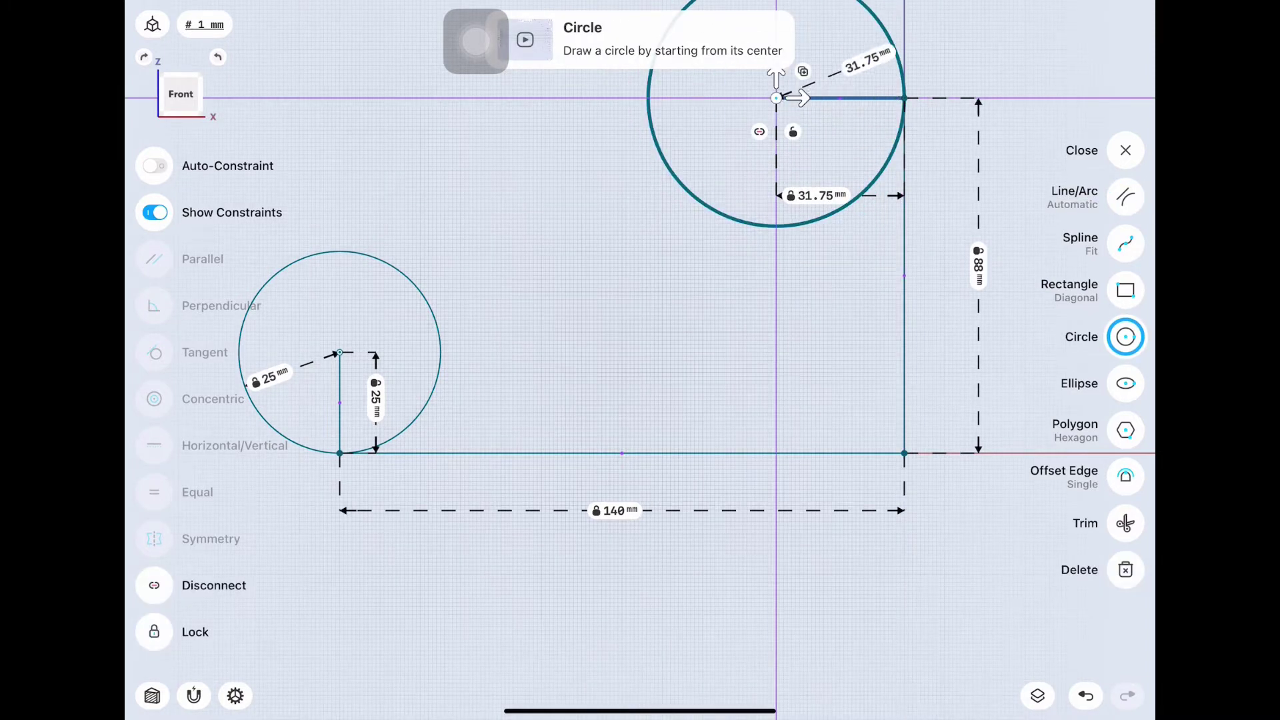
click(914, 28)
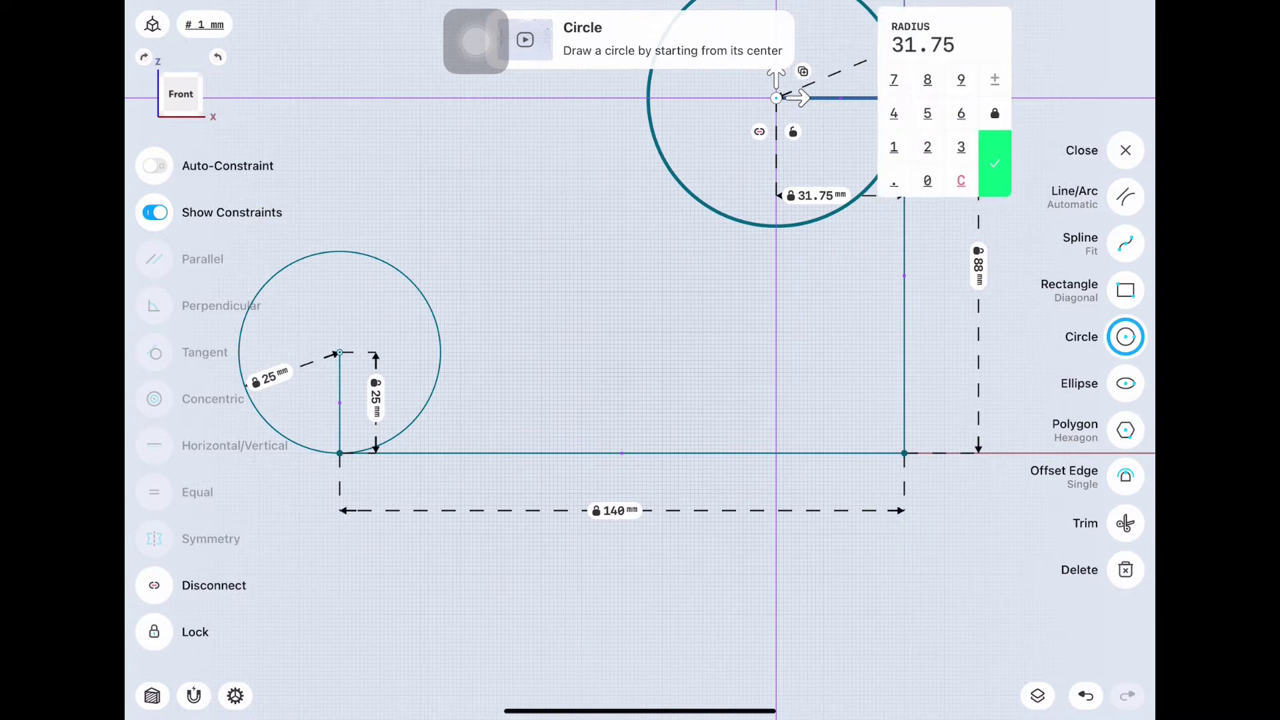
click(994, 163)
click(1125, 197)
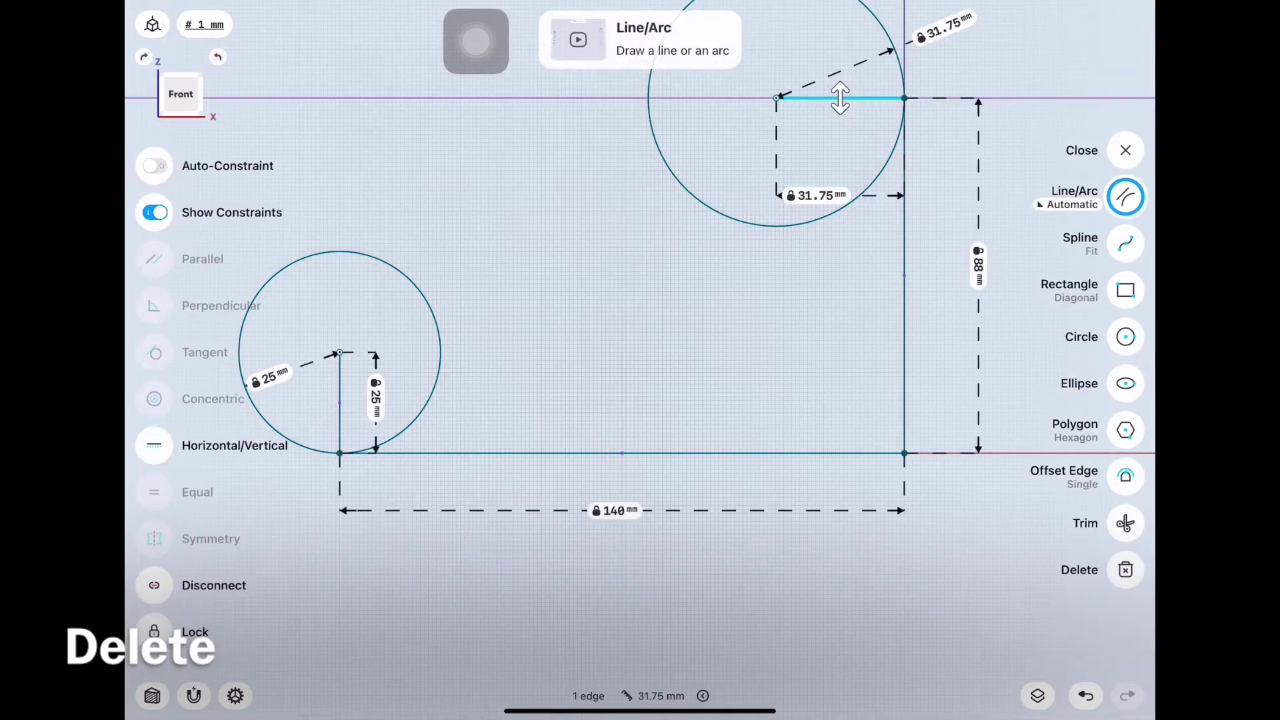
- Delete the two helper lines and their dimensions
click(340, 403)
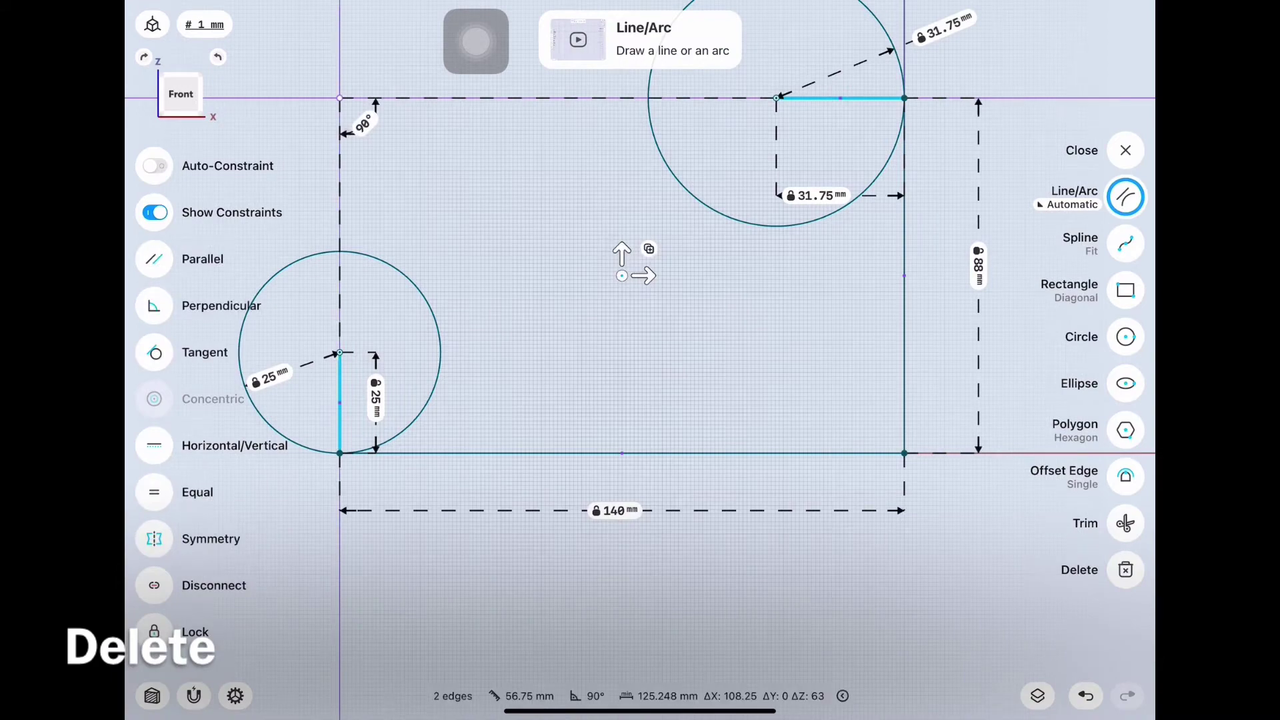
key(Delete)
scroll(620, 333, down, 3)
scroll(620, 334, down, 2)
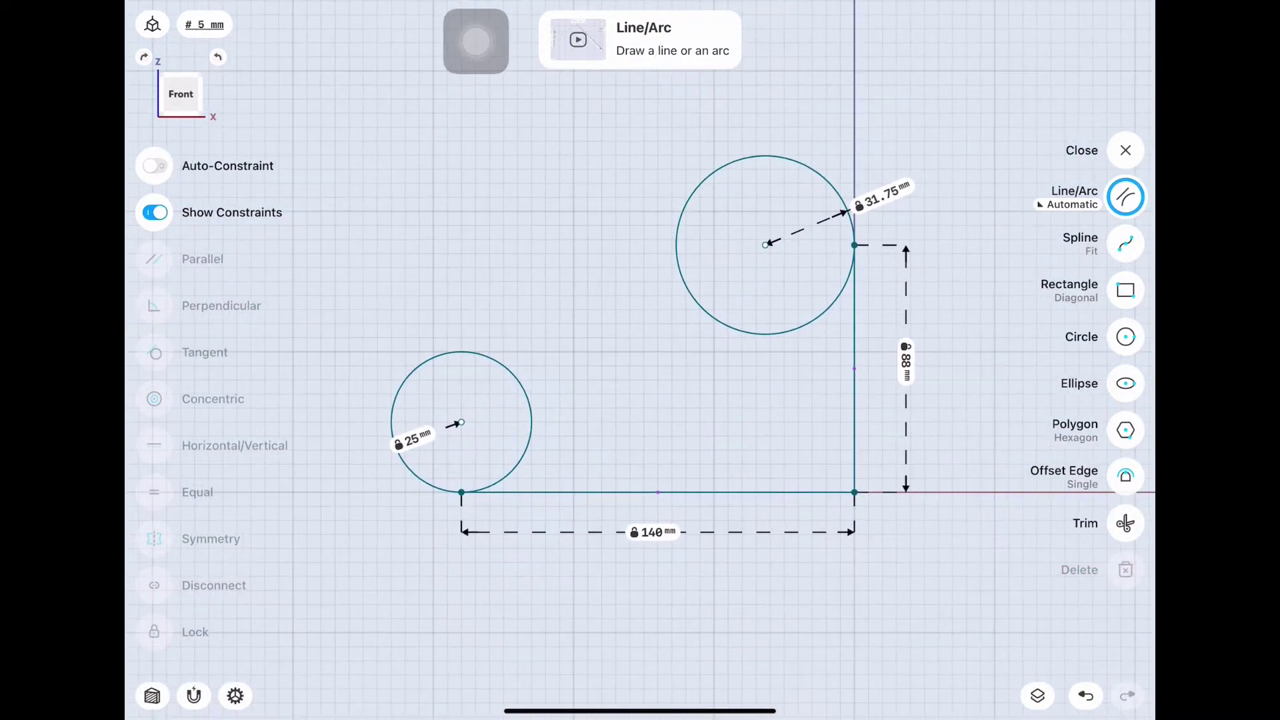
- Lock the centres of the lower-left and upper-right circles
click(461, 422)
click(765, 245)
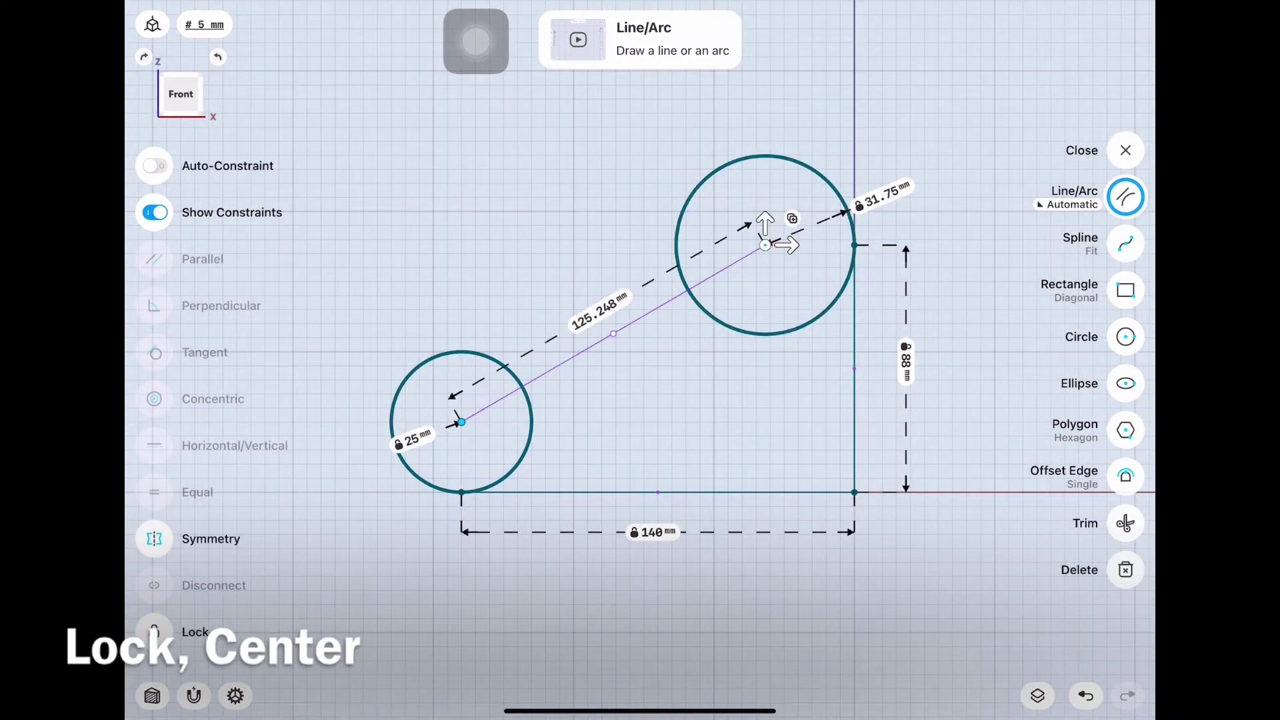
click(154, 631)
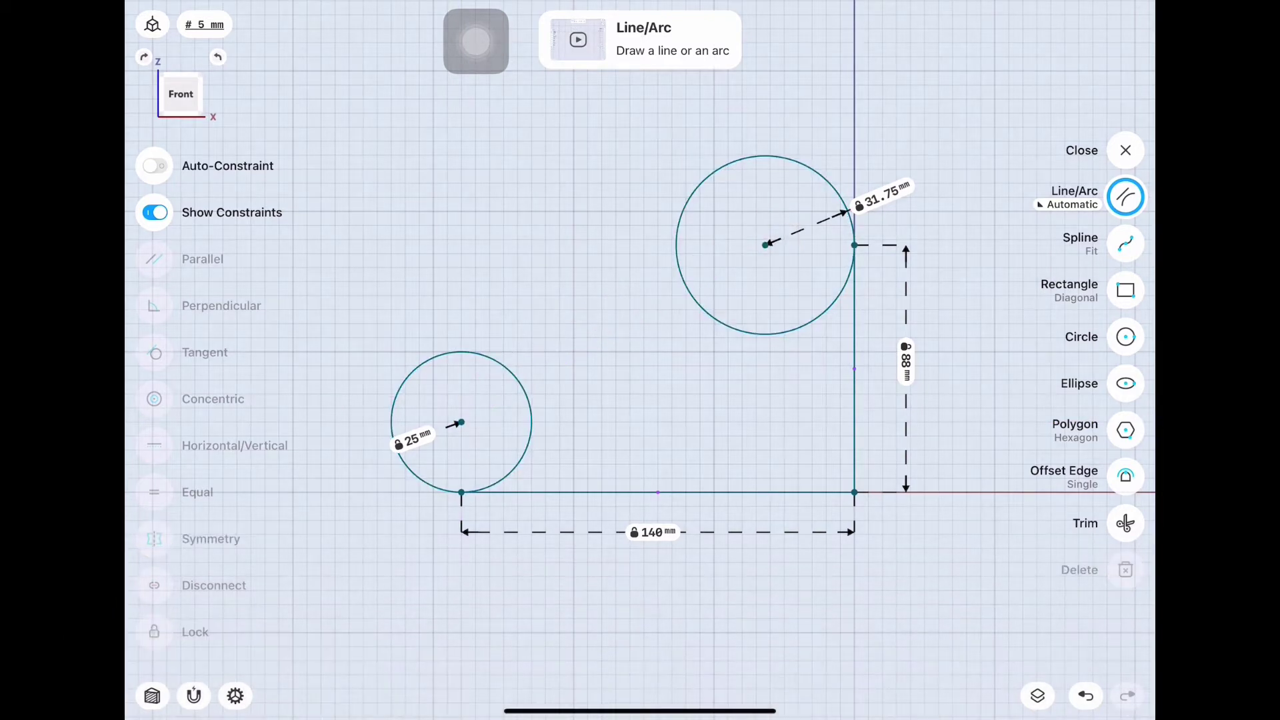
click(1067, 204)
click(811, 260)
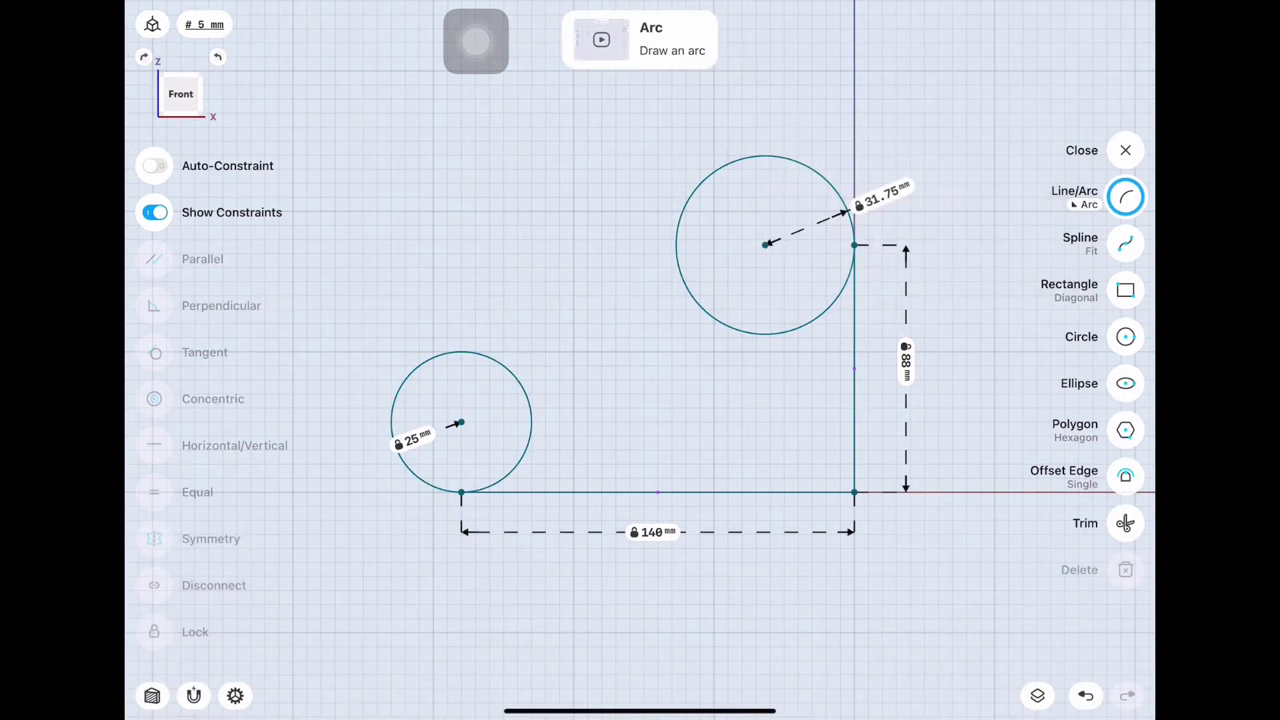
- Draw an arc sweeping over both circles and shrink its radius
drag(335, 407, 784, 112)
mouse_move(644, 390)
mouse_down()
mouse_move(586, 420)
mouse_move(650, 389)
mouse_up()
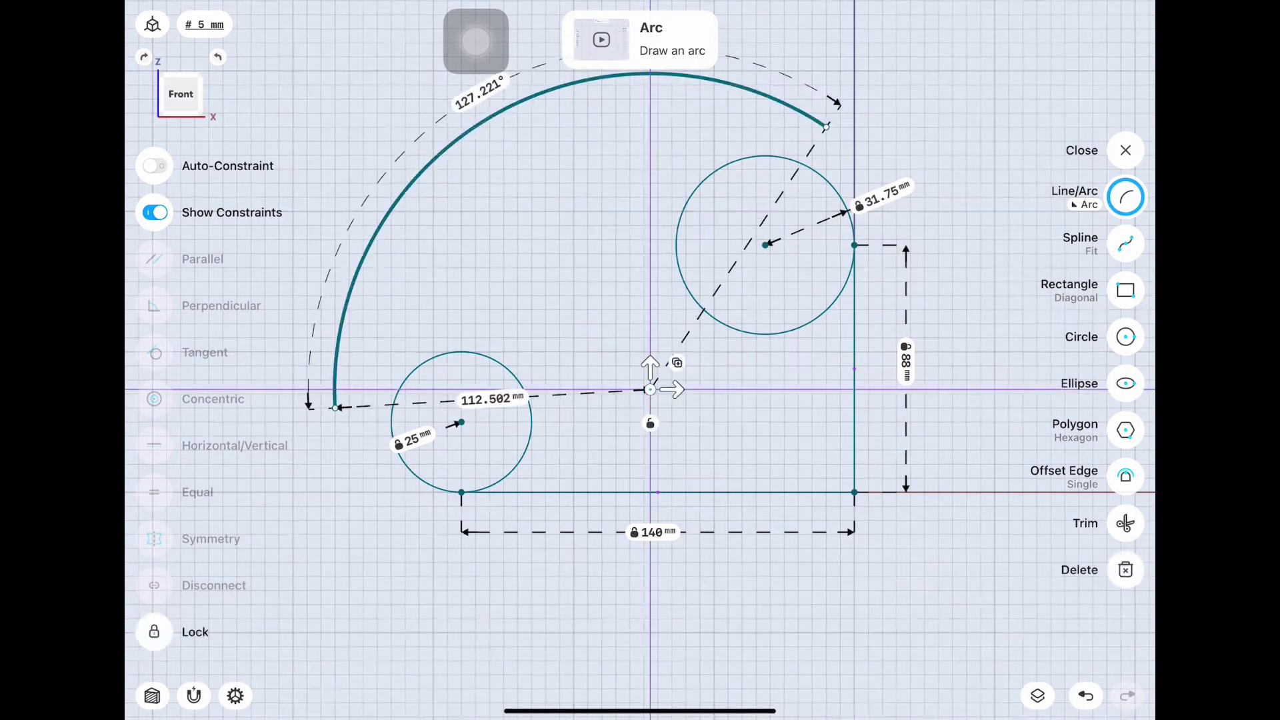
scroll(634, 364, down, 5)
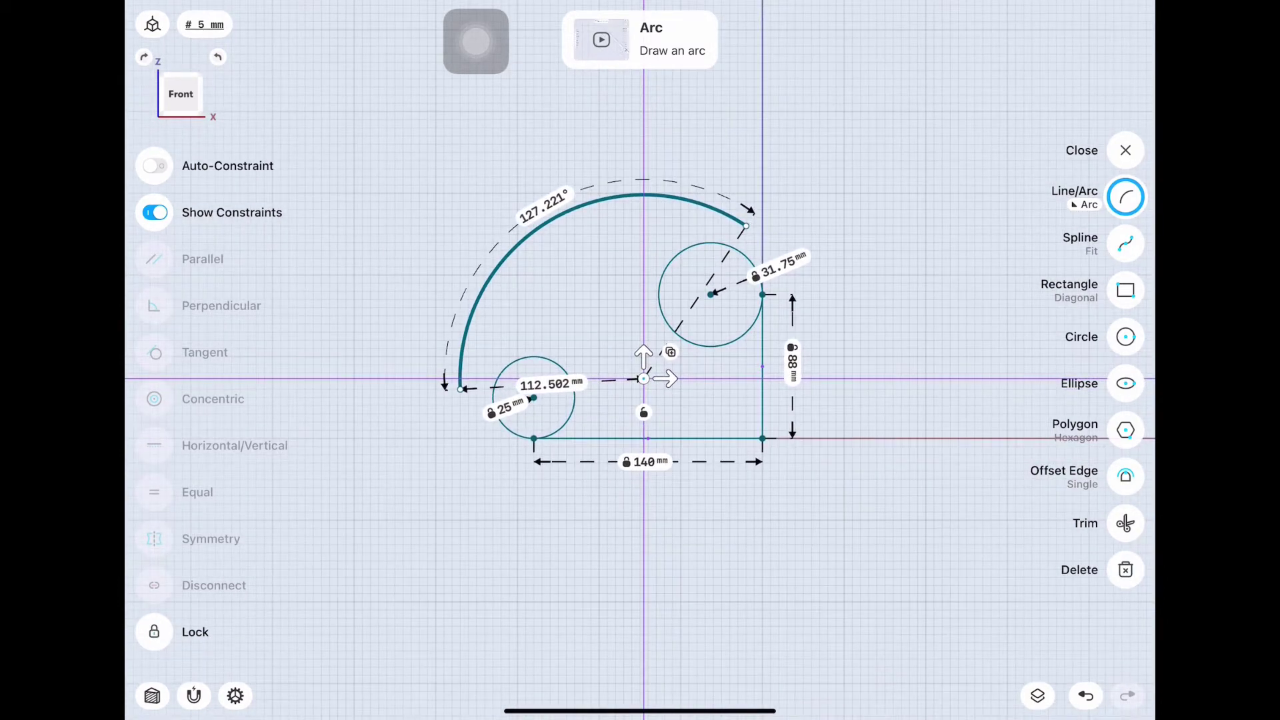
click(555, 221)
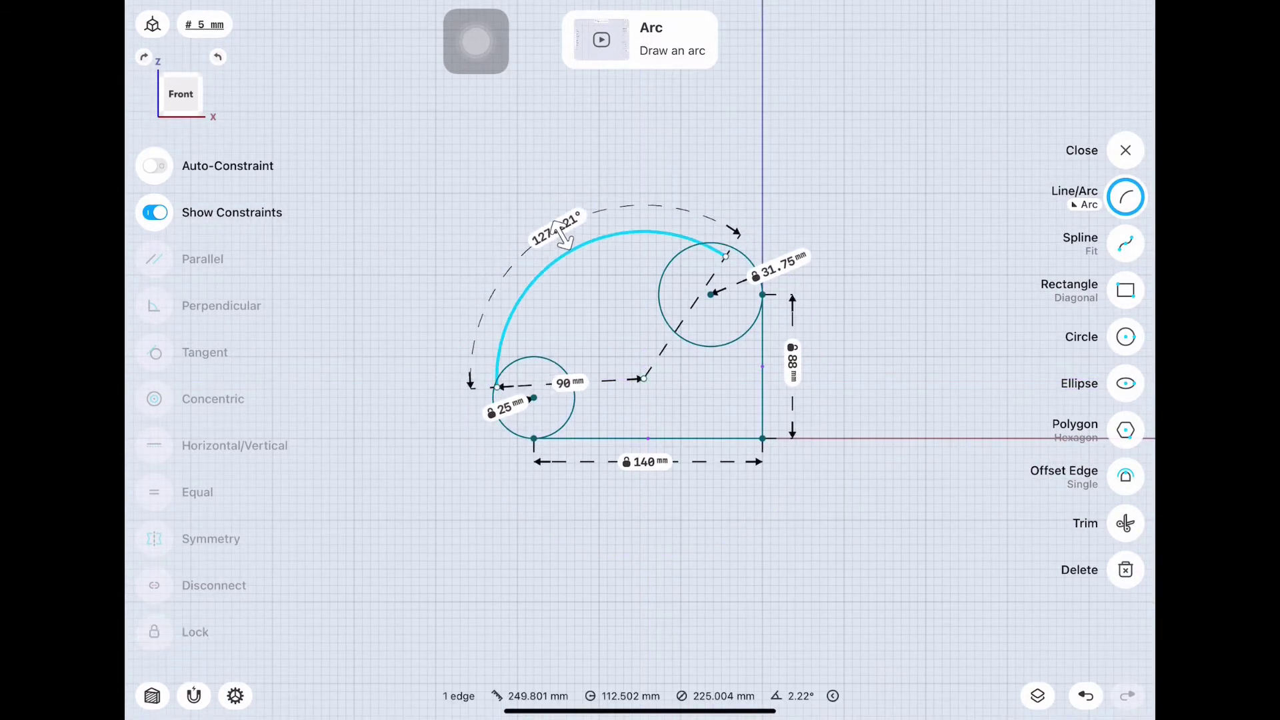
drag(554, 222, 564, 237)
- Make the arc tangent to both the small and the upper-right circle
click(573, 400)
click(497, 314)
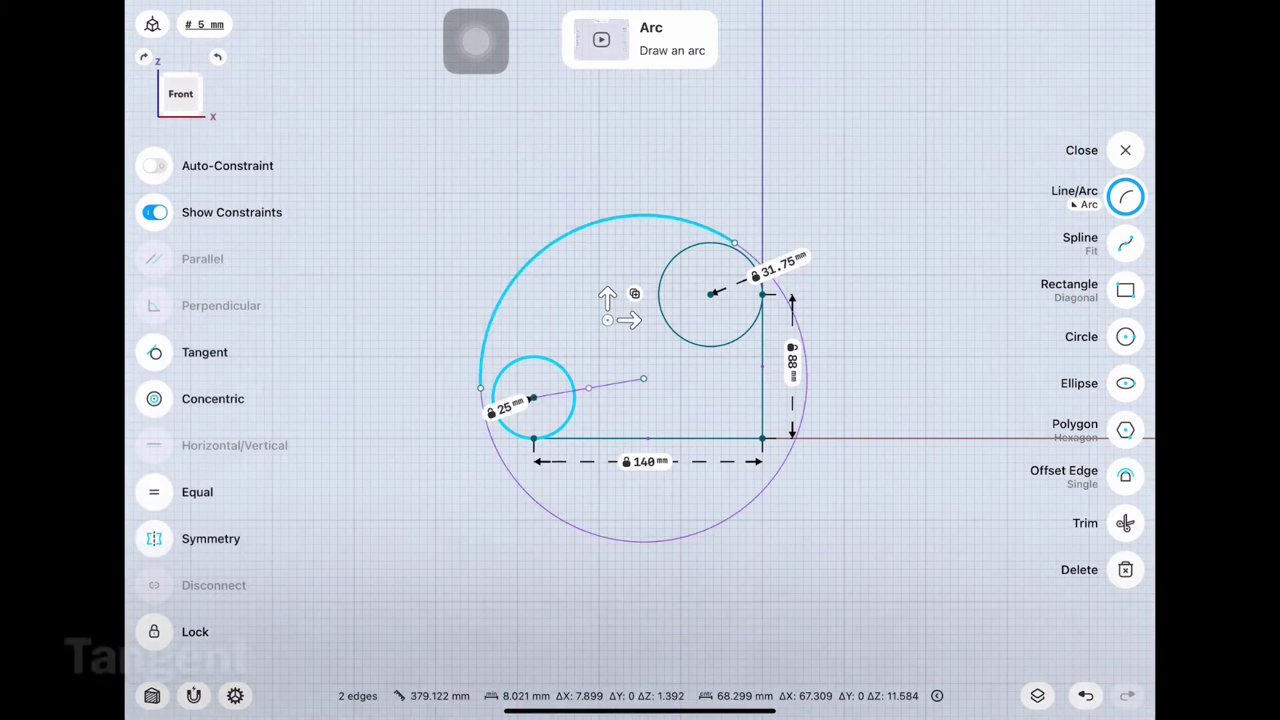
click(155, 352)
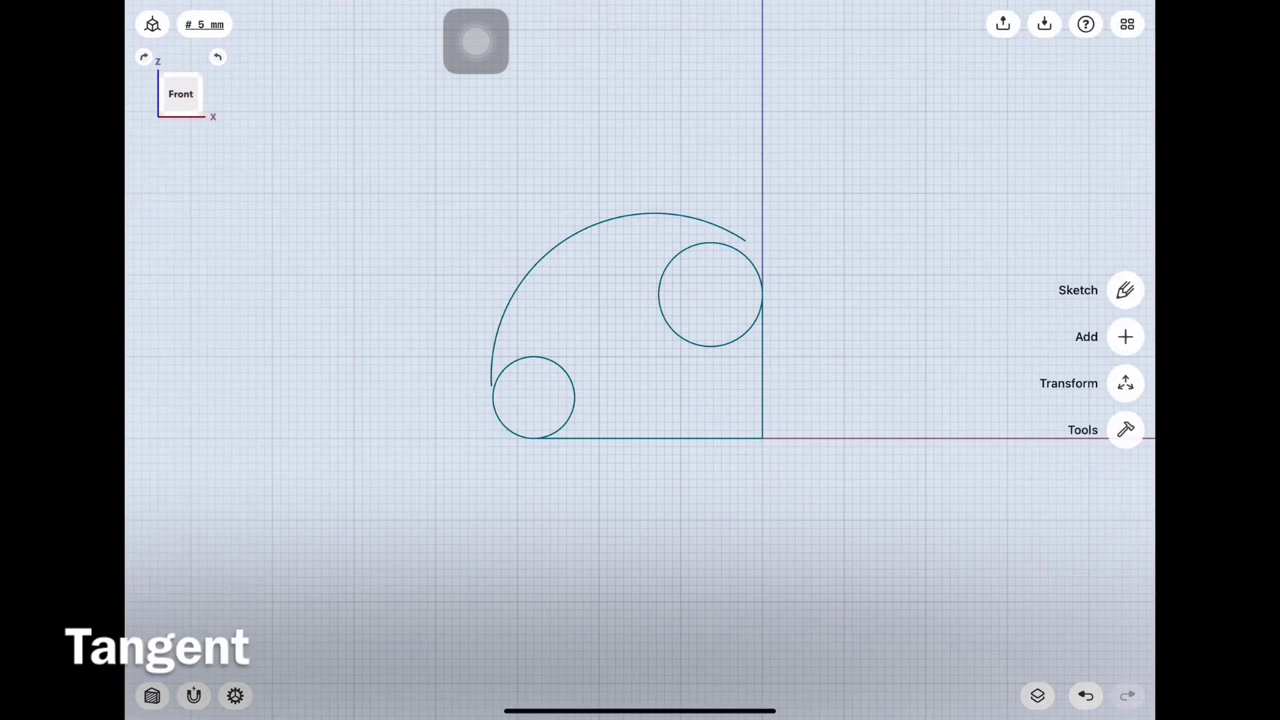
click(155, 352)
click(568, 235)
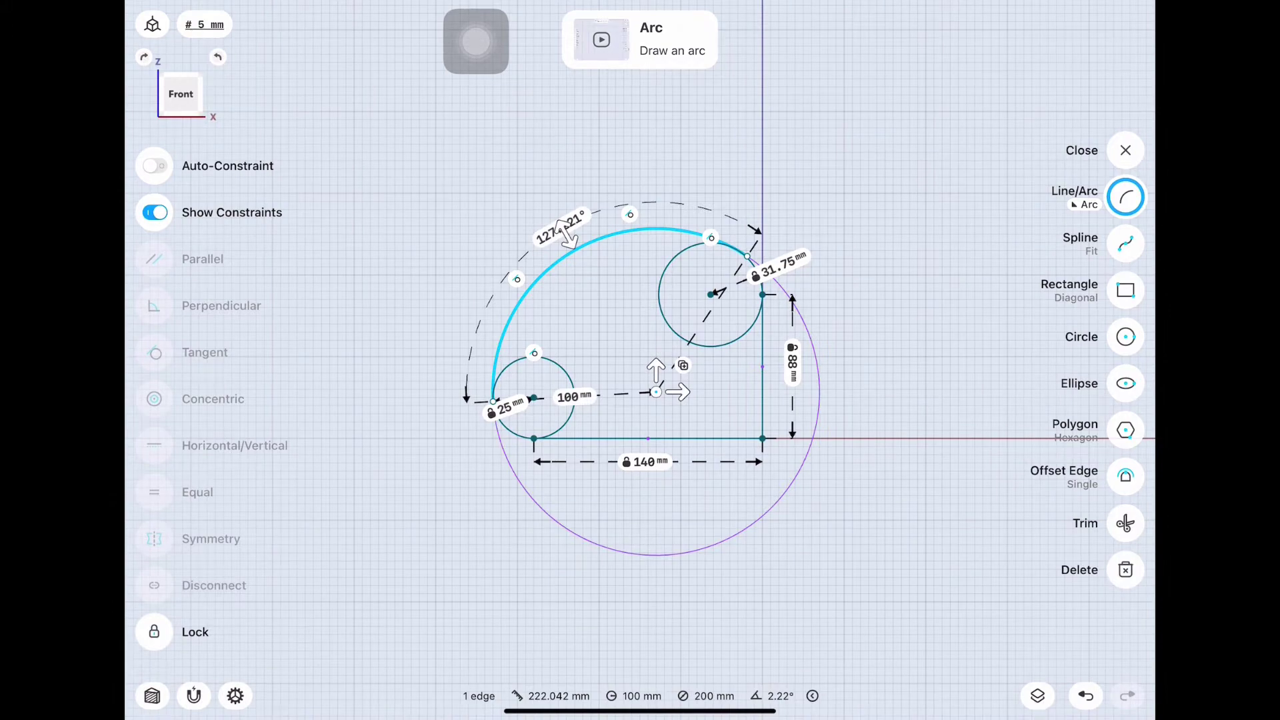
scroll(748, 350, up, 5)
drag(583, 424, 618, 478)
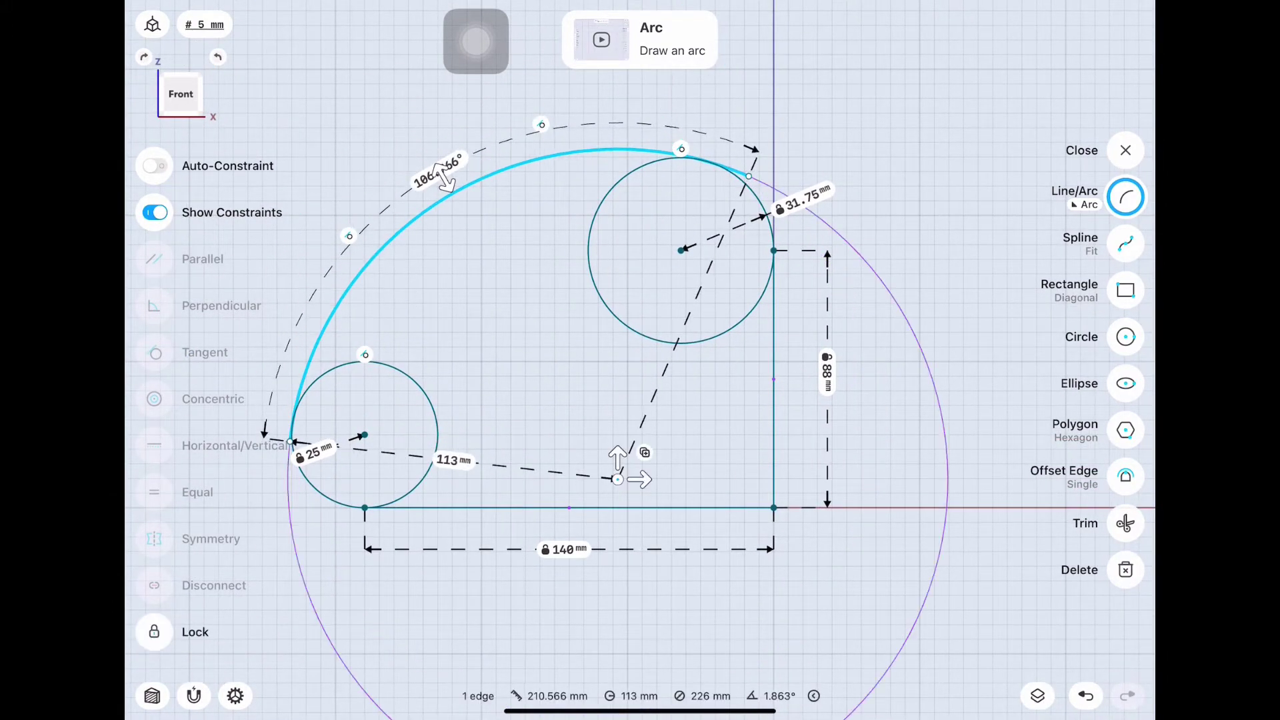
- Set the arc radius to 180 mm and move its dimension higher on the arc
click(454, 460)
click(484, 374)
text(180)
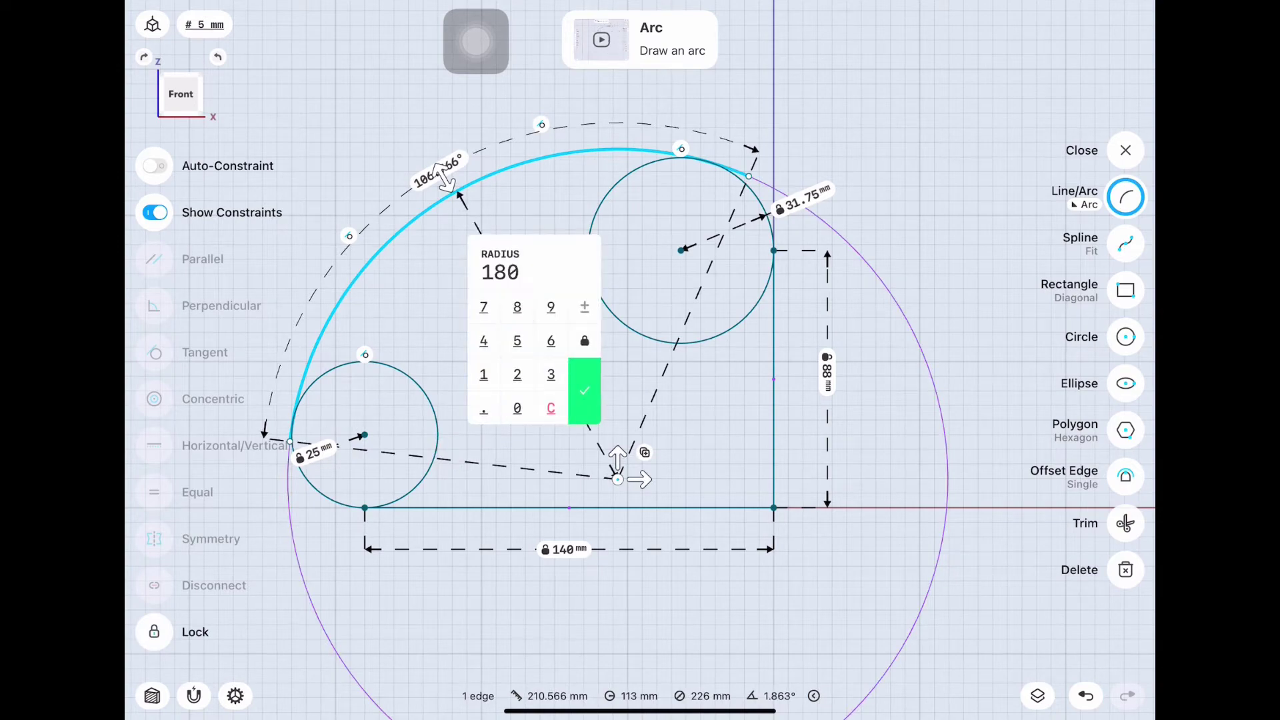
click(584, 391)
scroll(640, 360, down, 3)
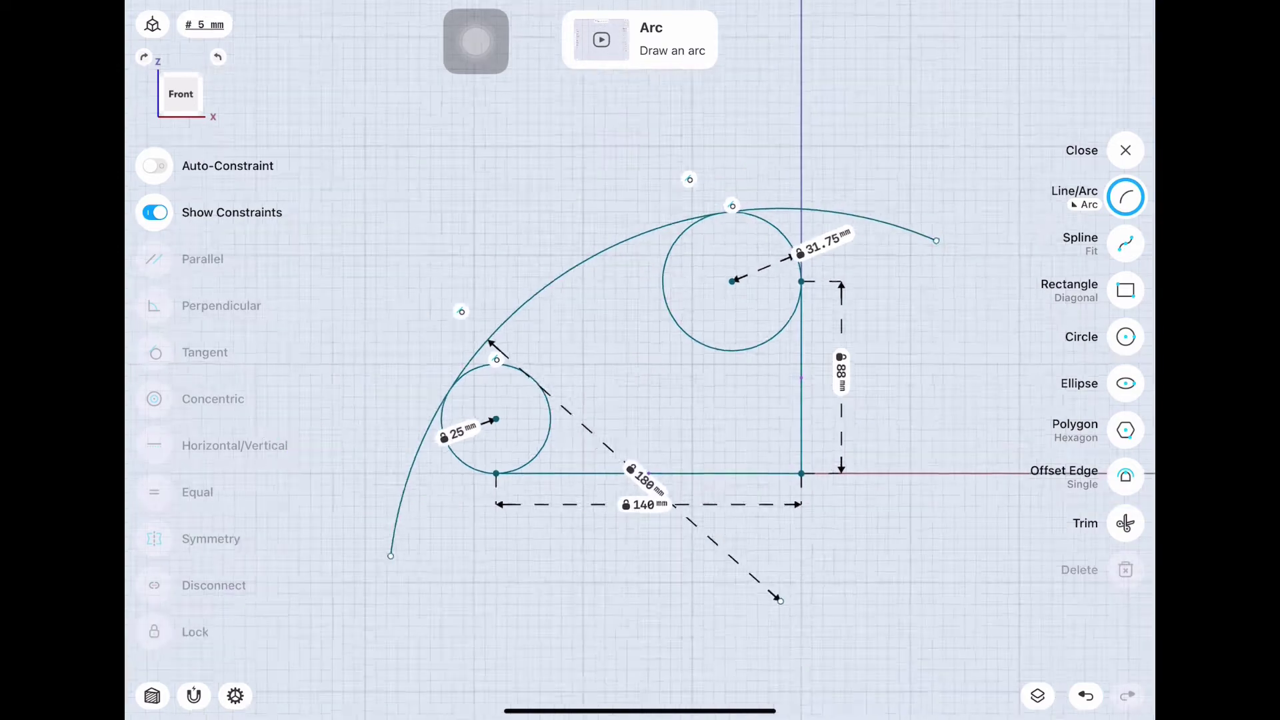
drag(607, 440, 603, 342)
- Trim the larger circle's excess so the arc flows into the 88 mm line
click(1125, 523)
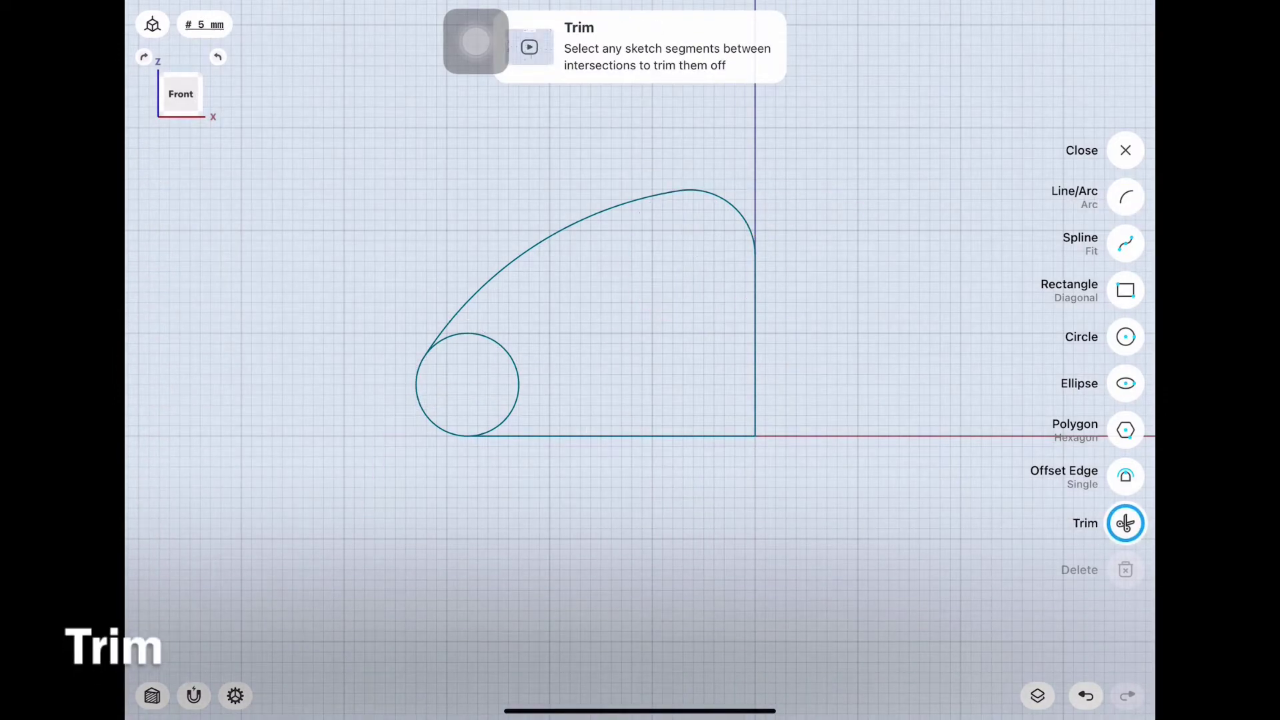
click(1125, 197)
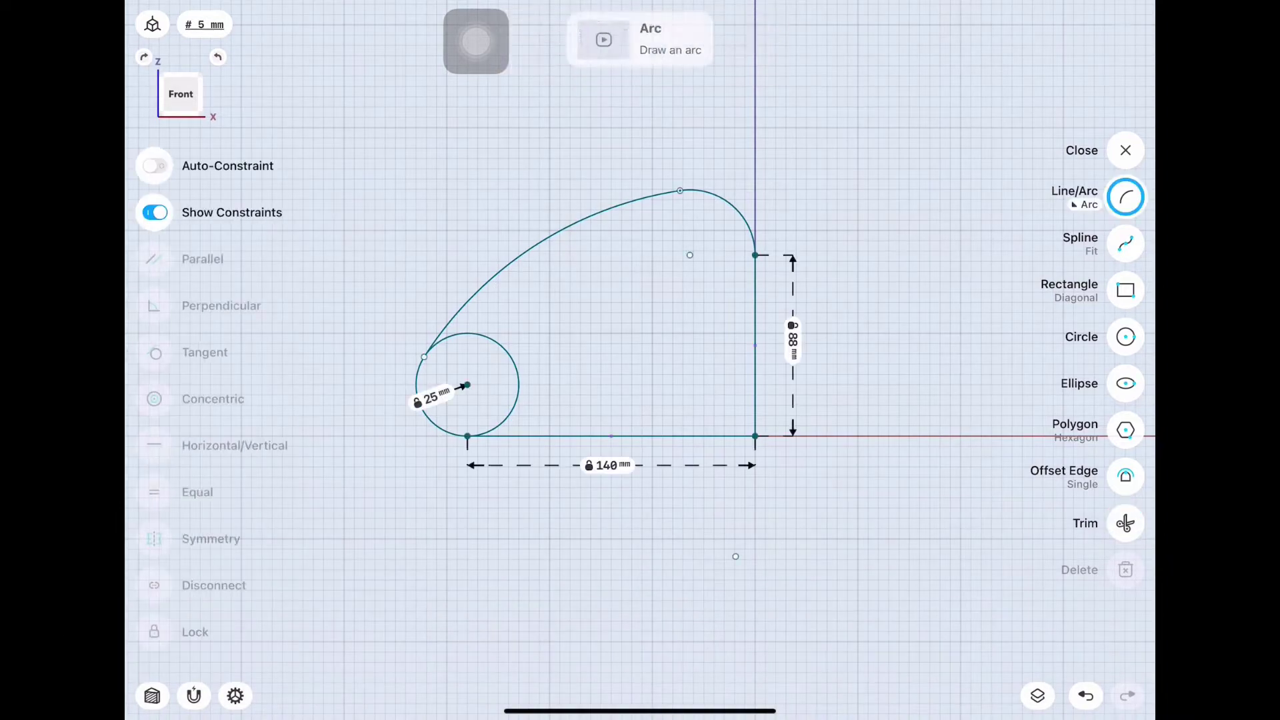
scroll(600, 346, up, 2)
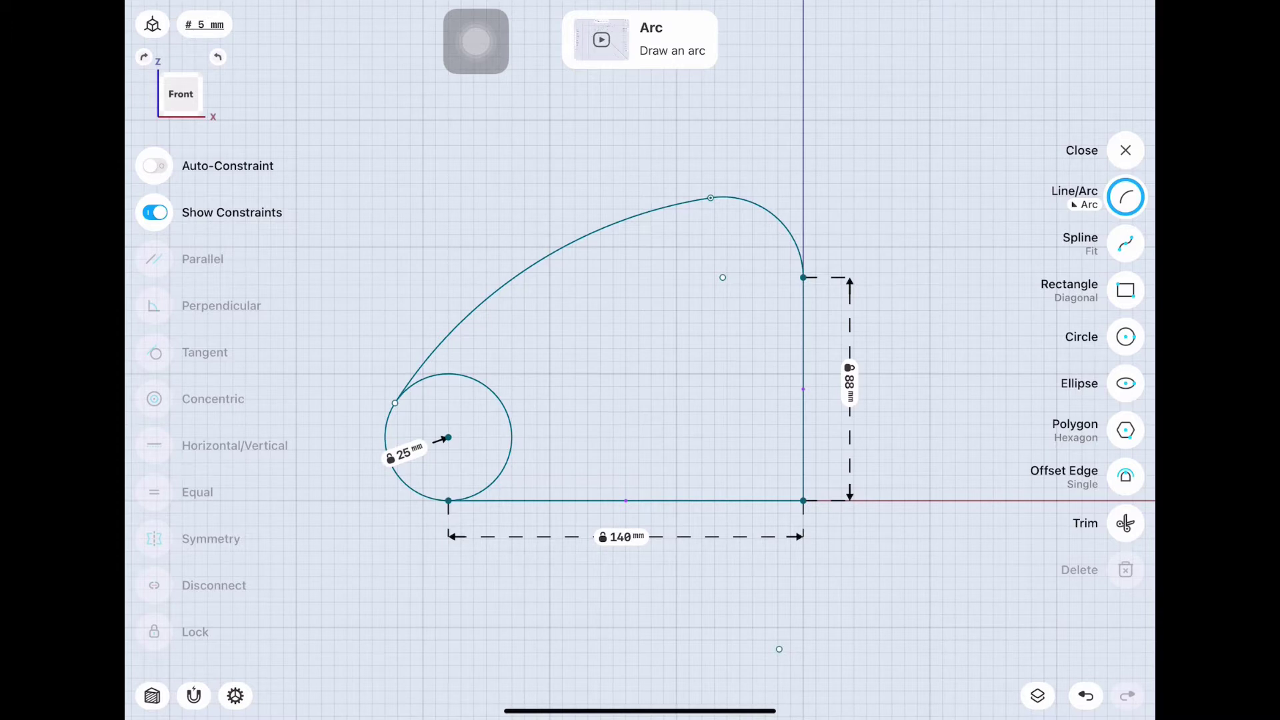
- Add a 6.5 mm circle concentric with the 25 mm circle and move both radius labels aside
click(1125, 337)
drag(448, 437, 475, 430)
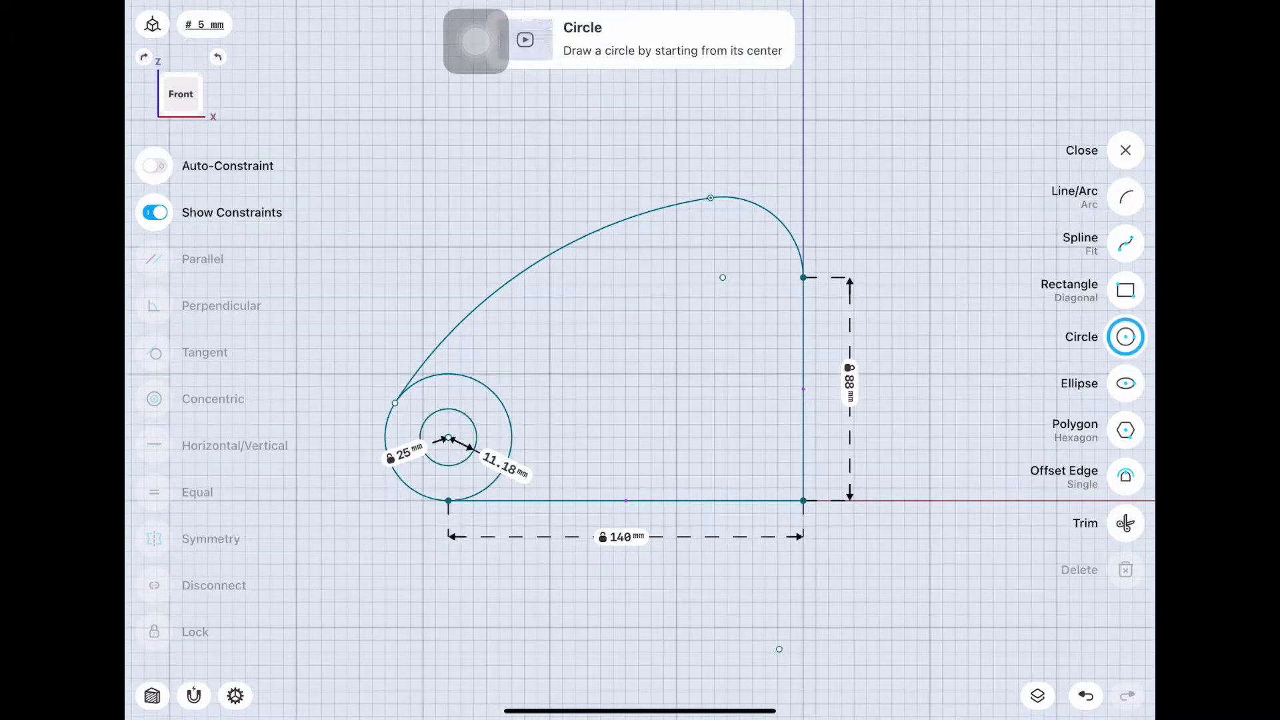
click(540, 374)
text(6.5)
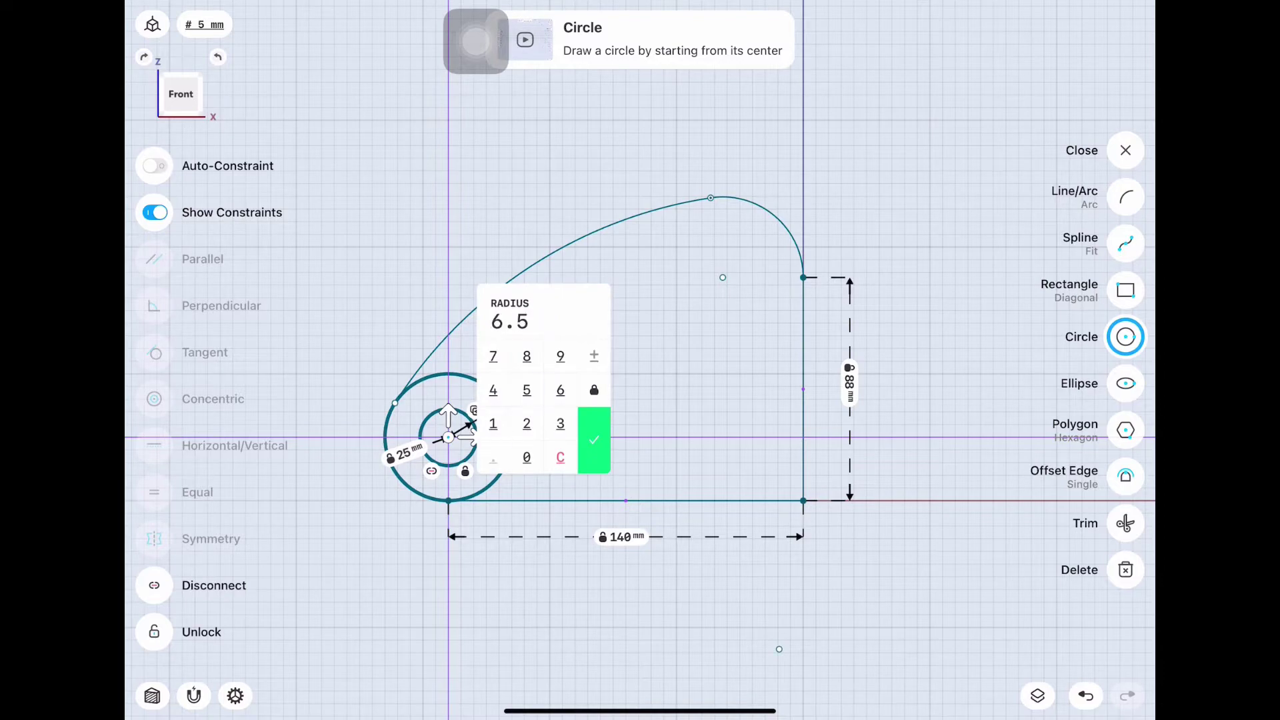
click(594, 440)
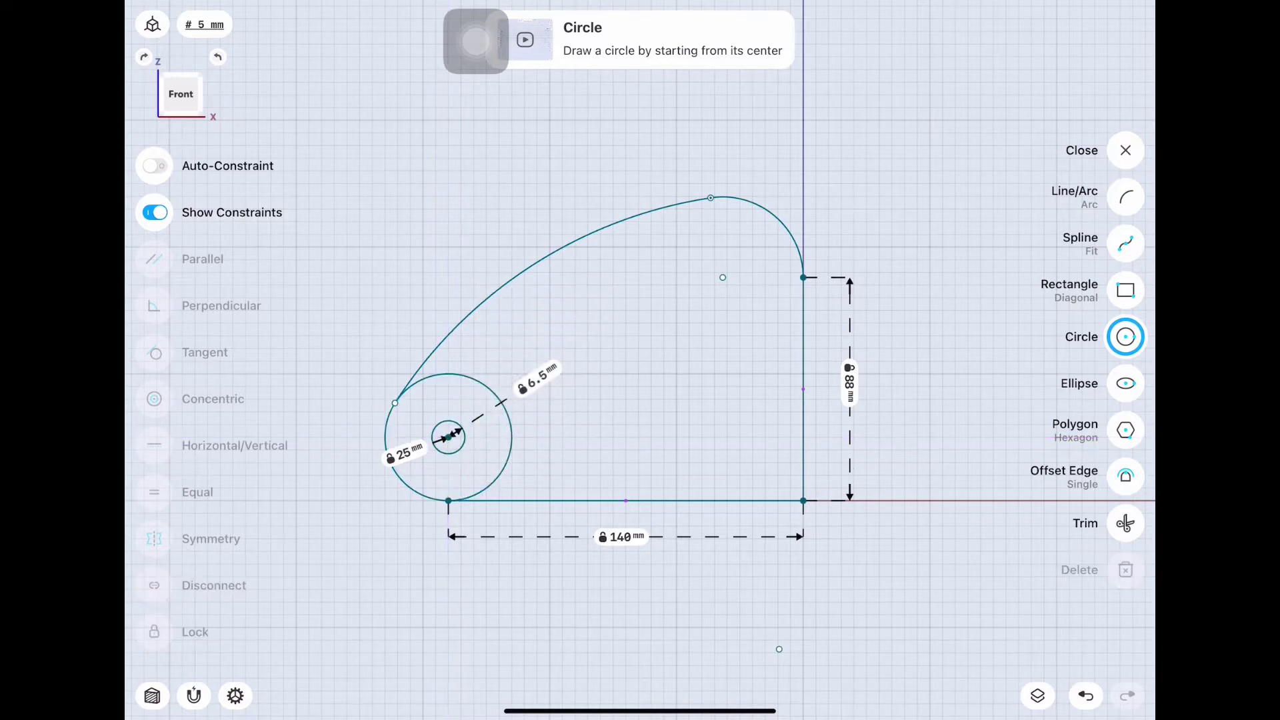
scroll(570, 393, up, 3)
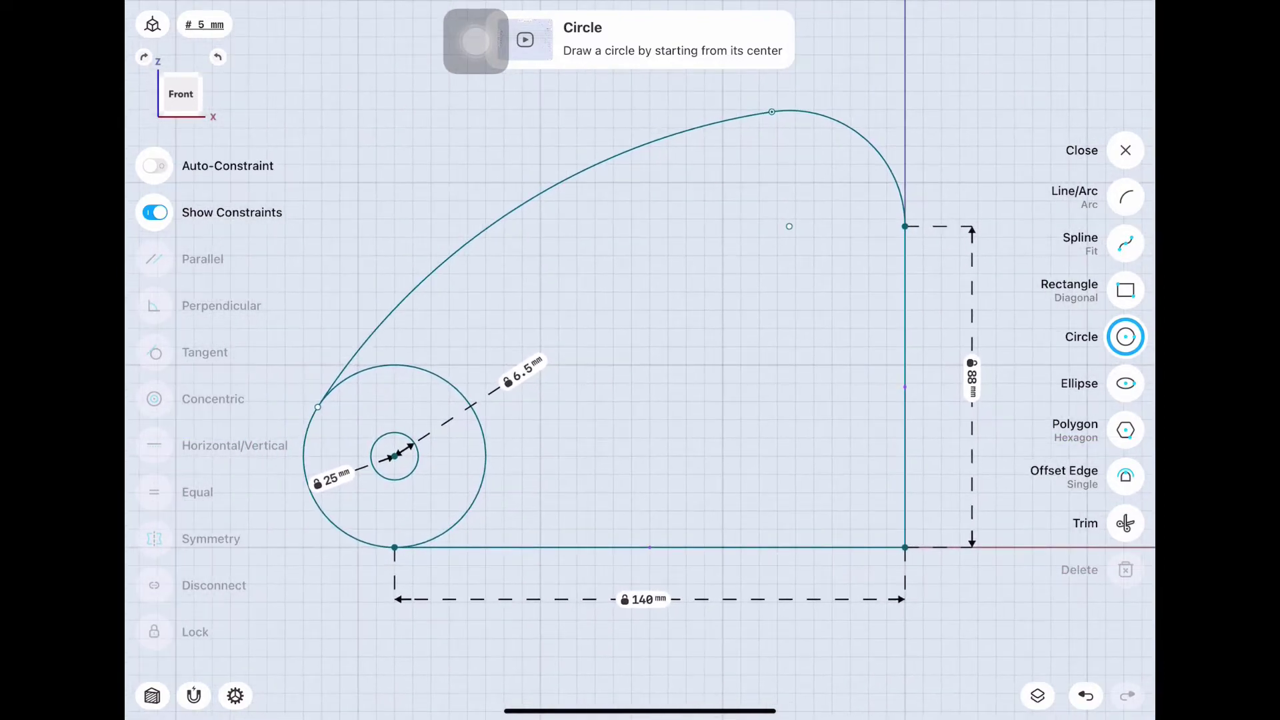
mouse_move(523, 370)
mouse_down()
mouse_move(394, 372)
mouse_move(280, 402)
mouse_up()
drag(334, 478, 300, 536)
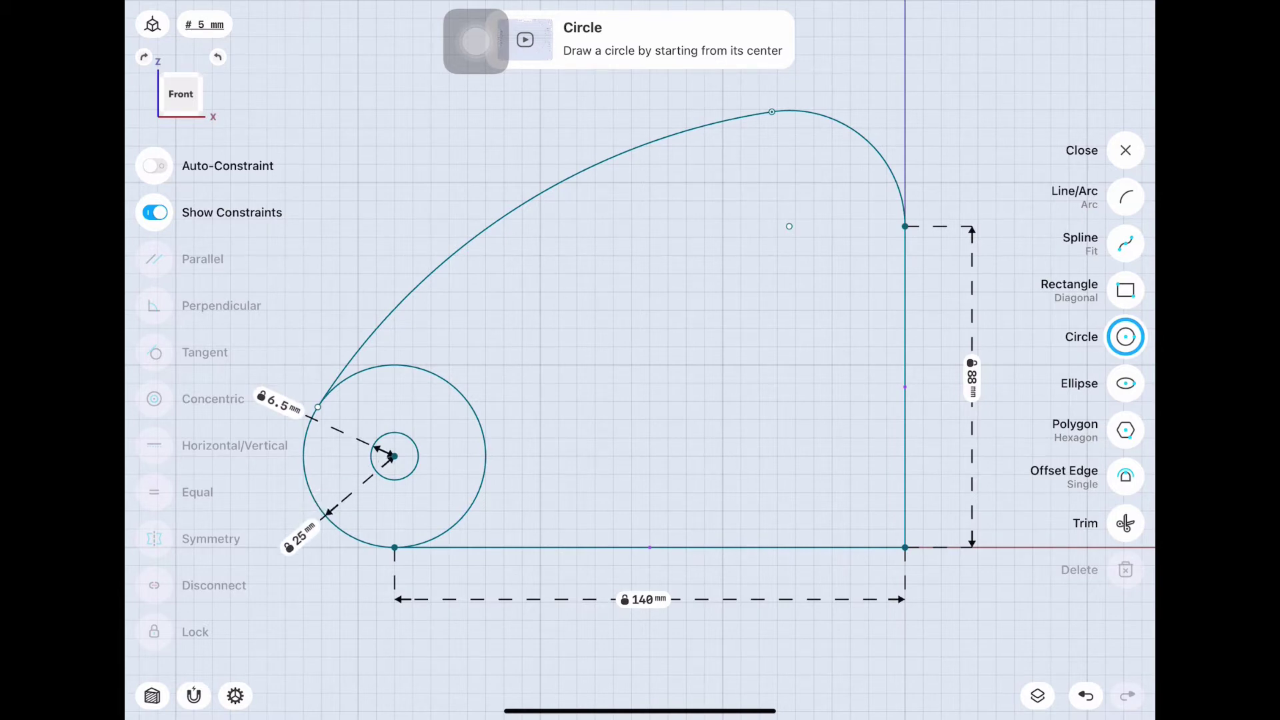
- Draw a vertical helper line 63.5 mm up from the base edge
click(1125, 198)
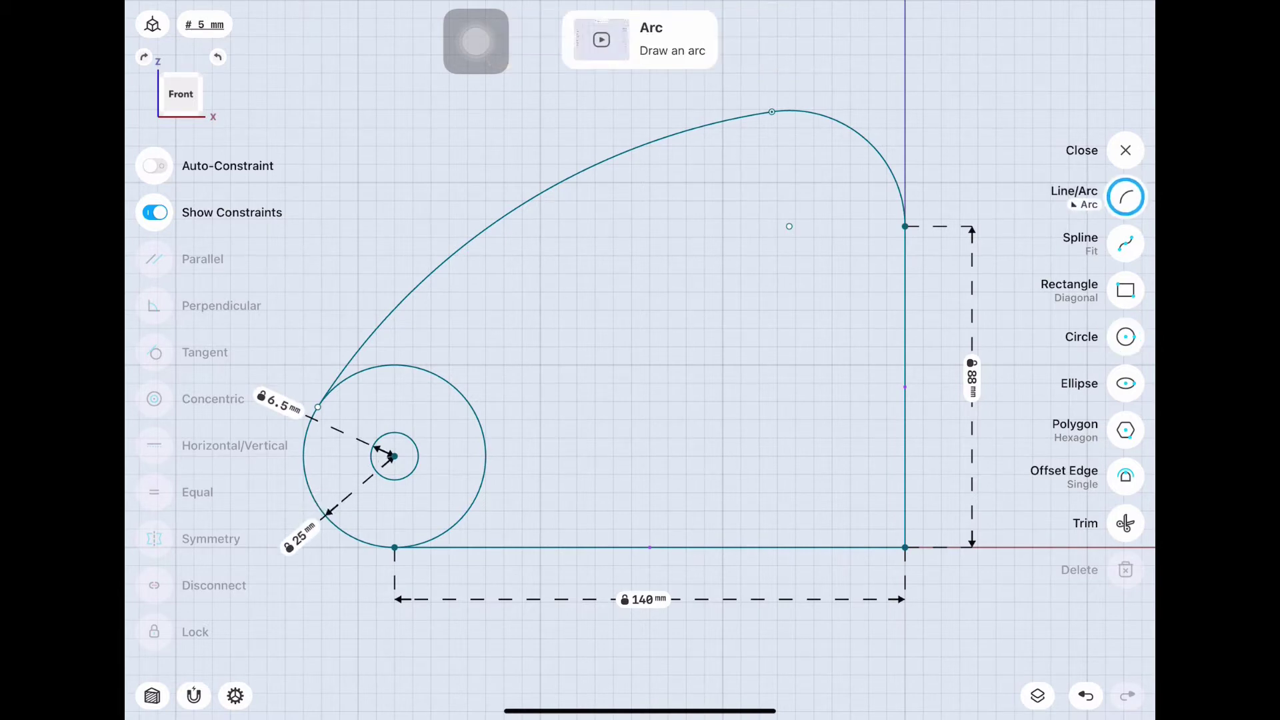
click(848, 226)
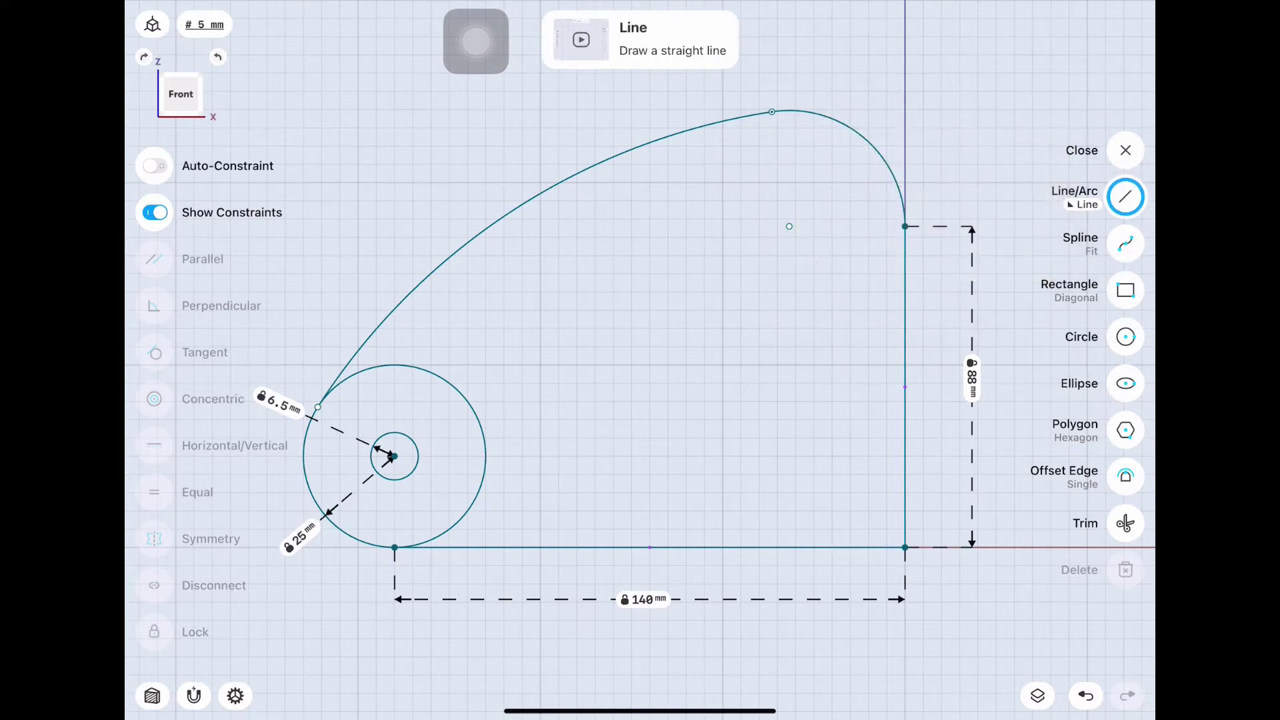
drag(650, 547, 650, 310)
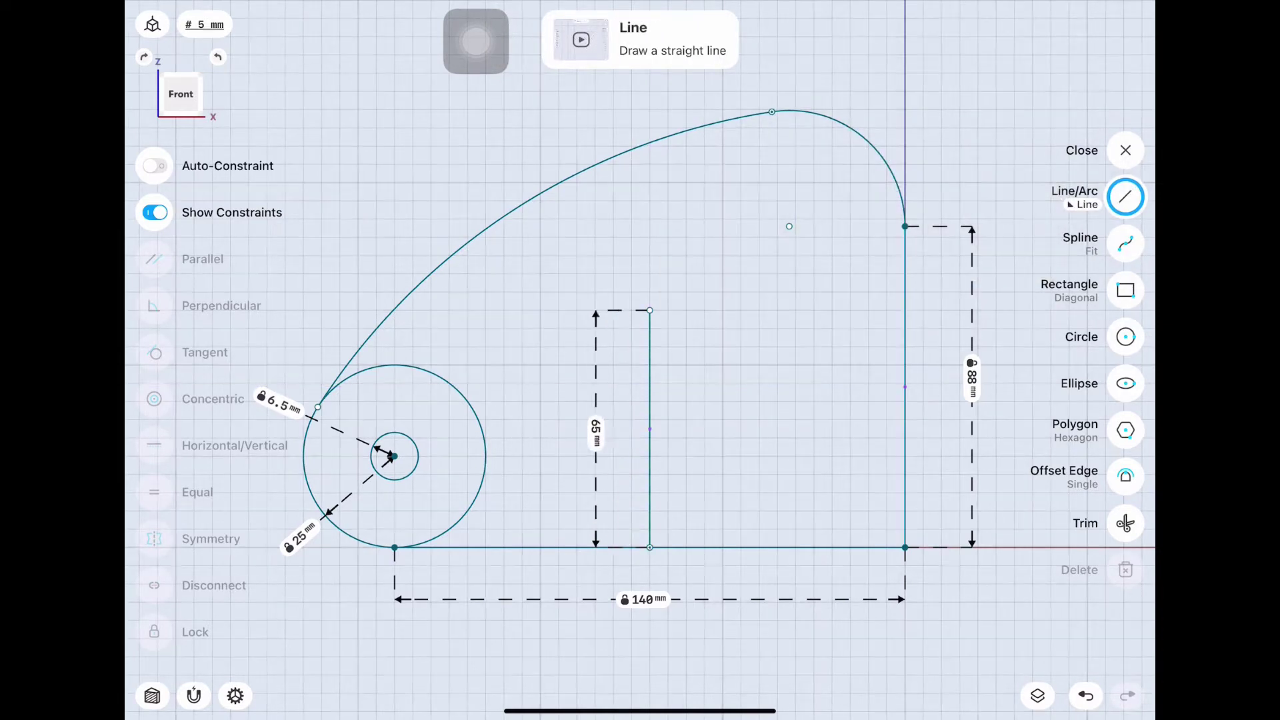
click(596, 433)
text(63.)
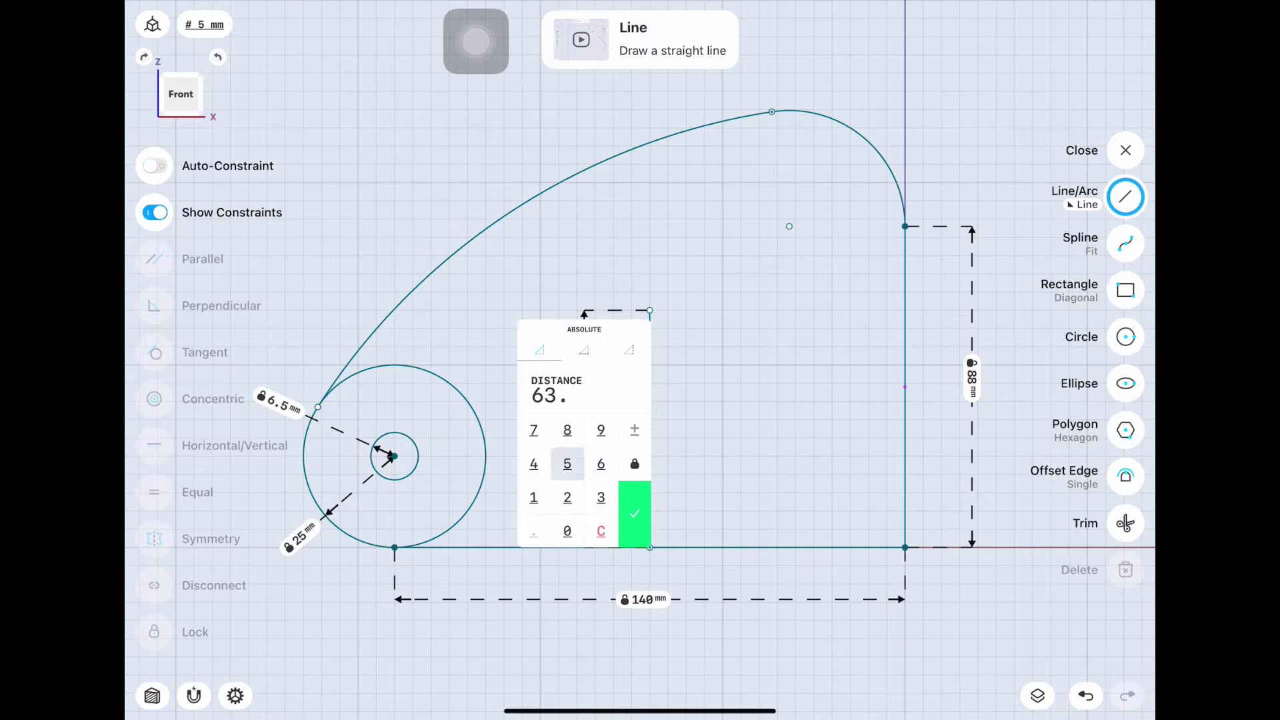
click(567, 463)
click(634, 513)
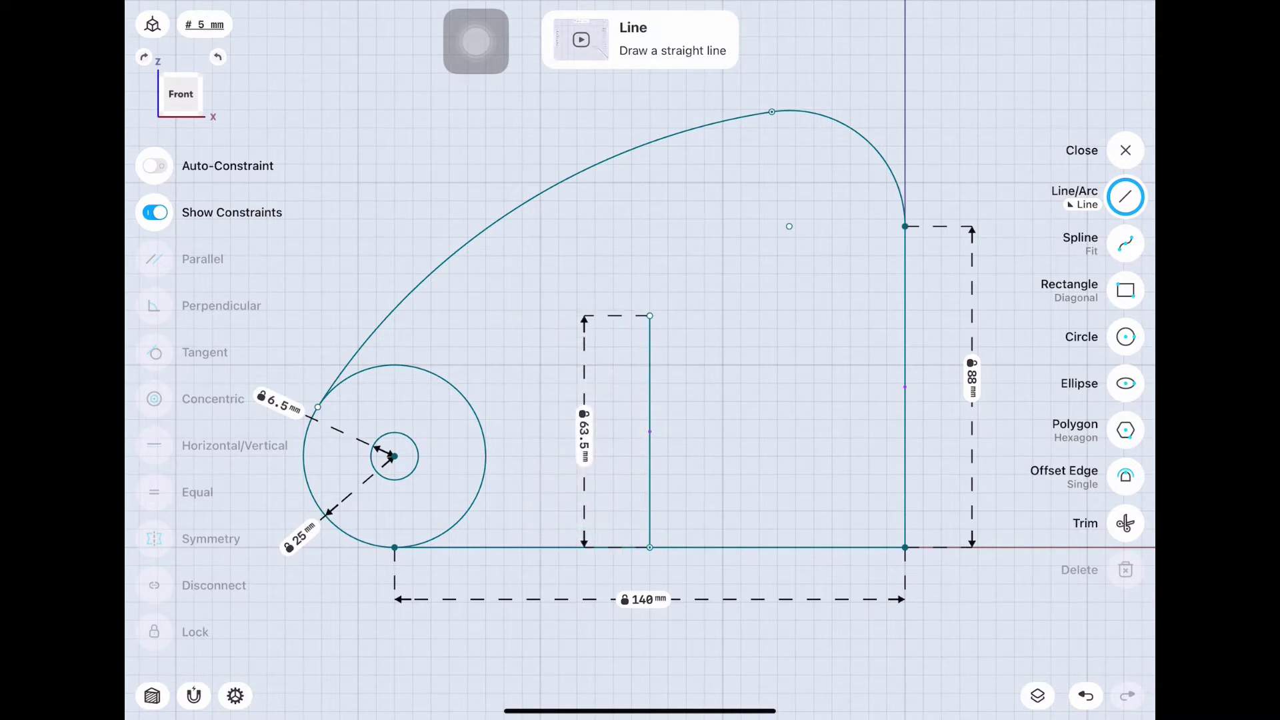
- Add concentric 10 mm and 5 mm radius circles at the line's top, then delete the line
click(1125, 337)
drag(649, 316, 697, 316)
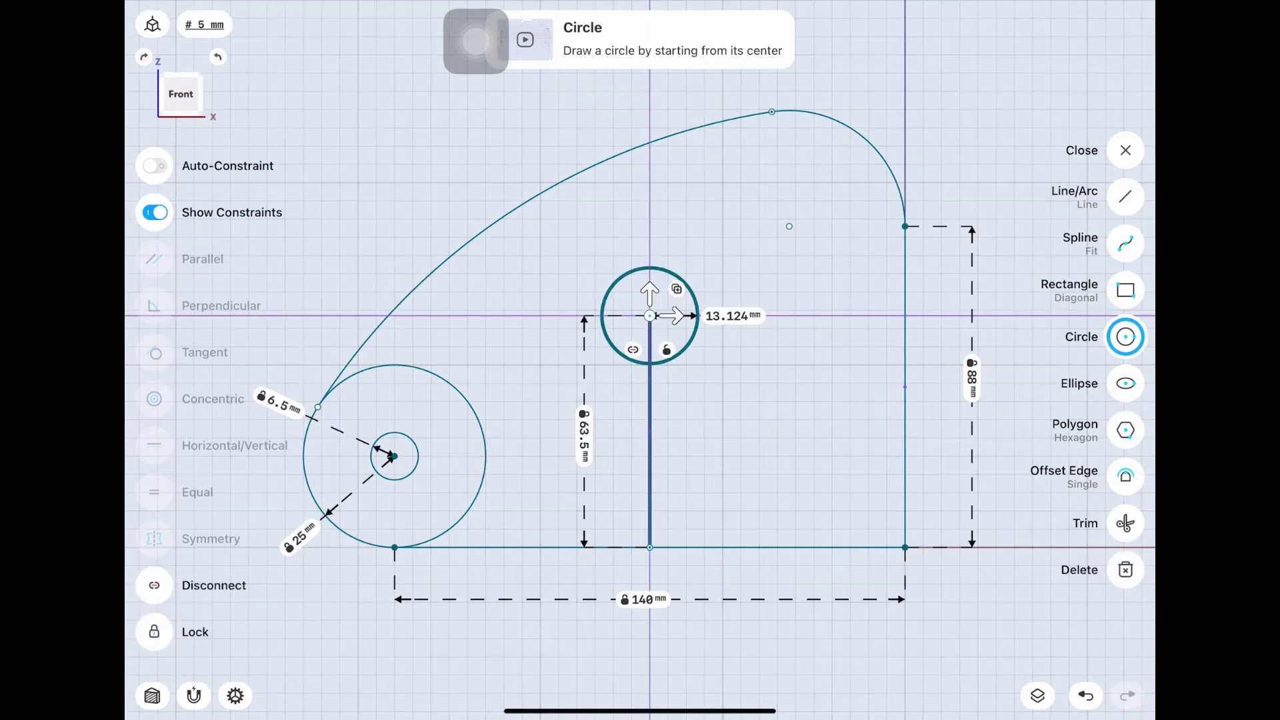
click(732, 315)
click(734, 314)
click(801, 297)
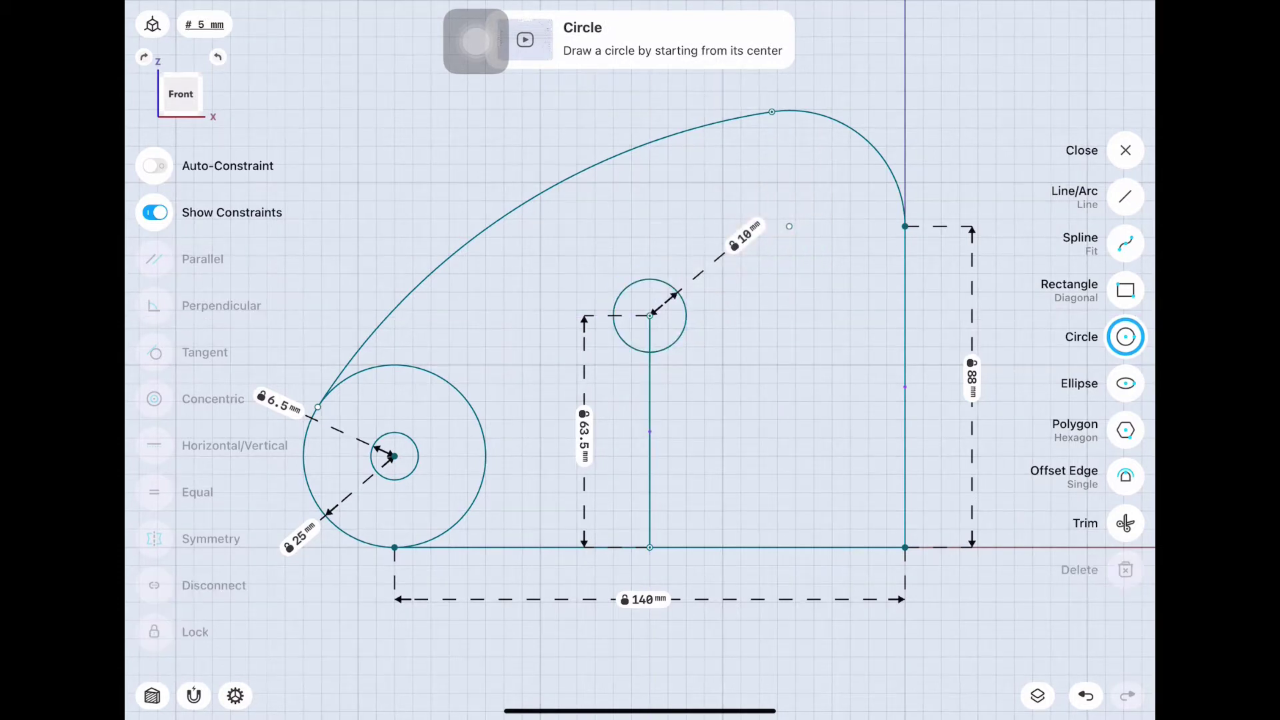
drag(650, 315, 671, 320)
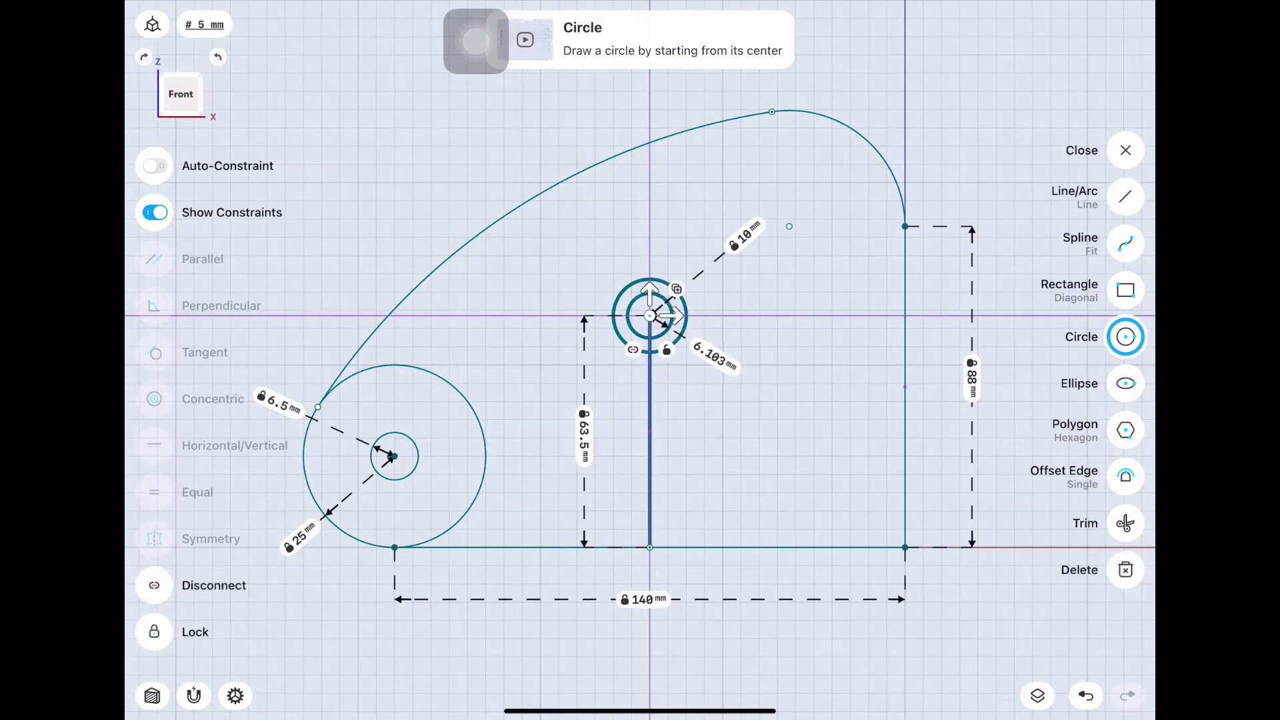
click(707, 315)
click(698, 367)
click(762, 417)
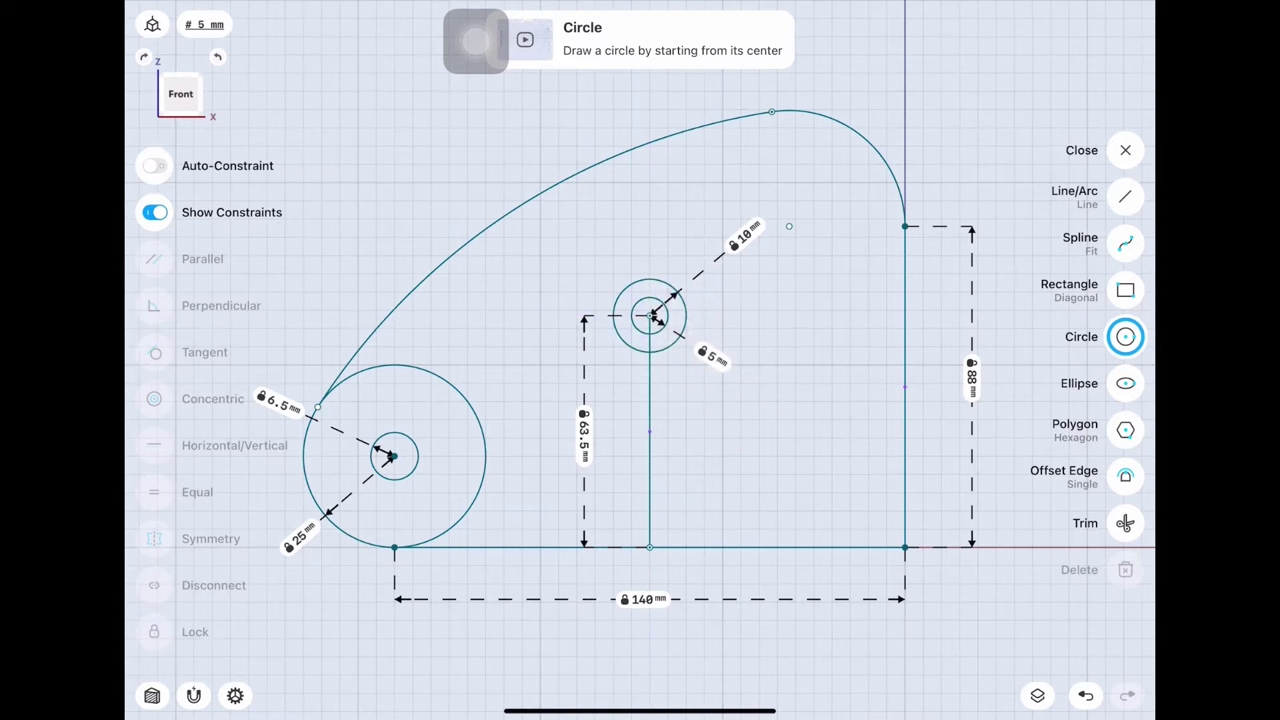
click(649, 432)
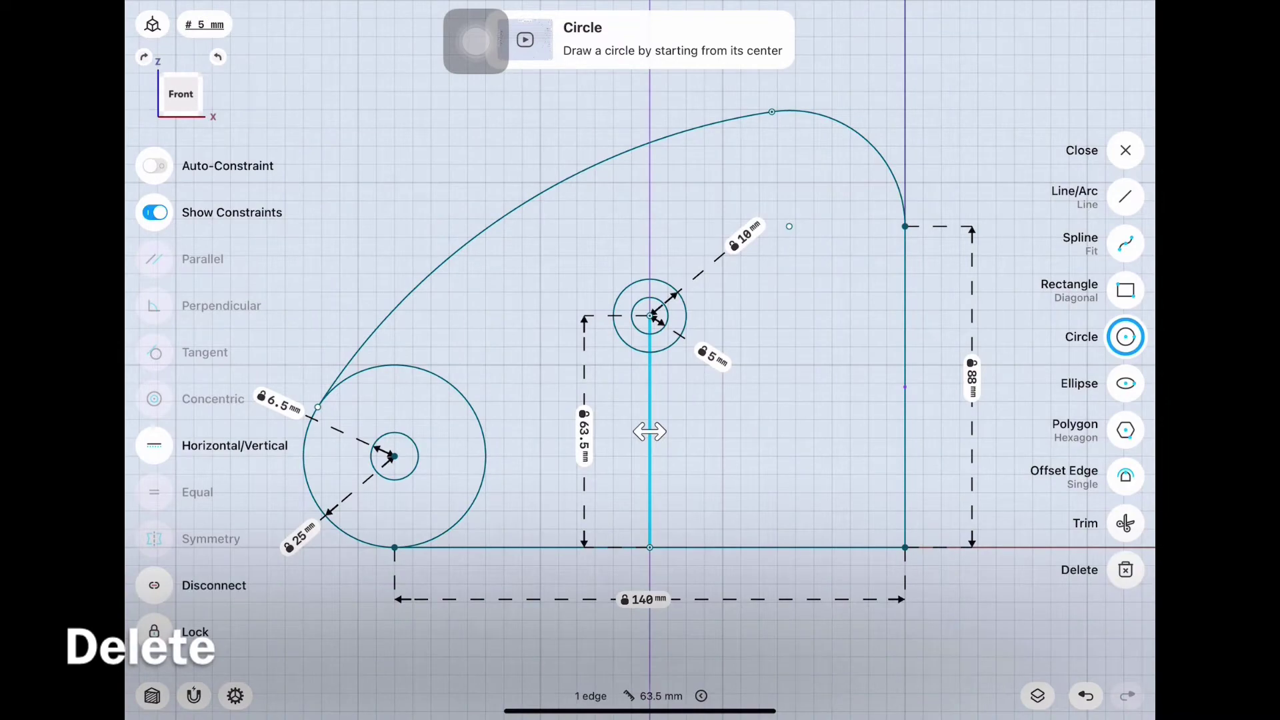
key(Delete)
- Offset the whole bracket outline loop 7 mm inward (-7 mm)
scroll(547, 279, up, 3)
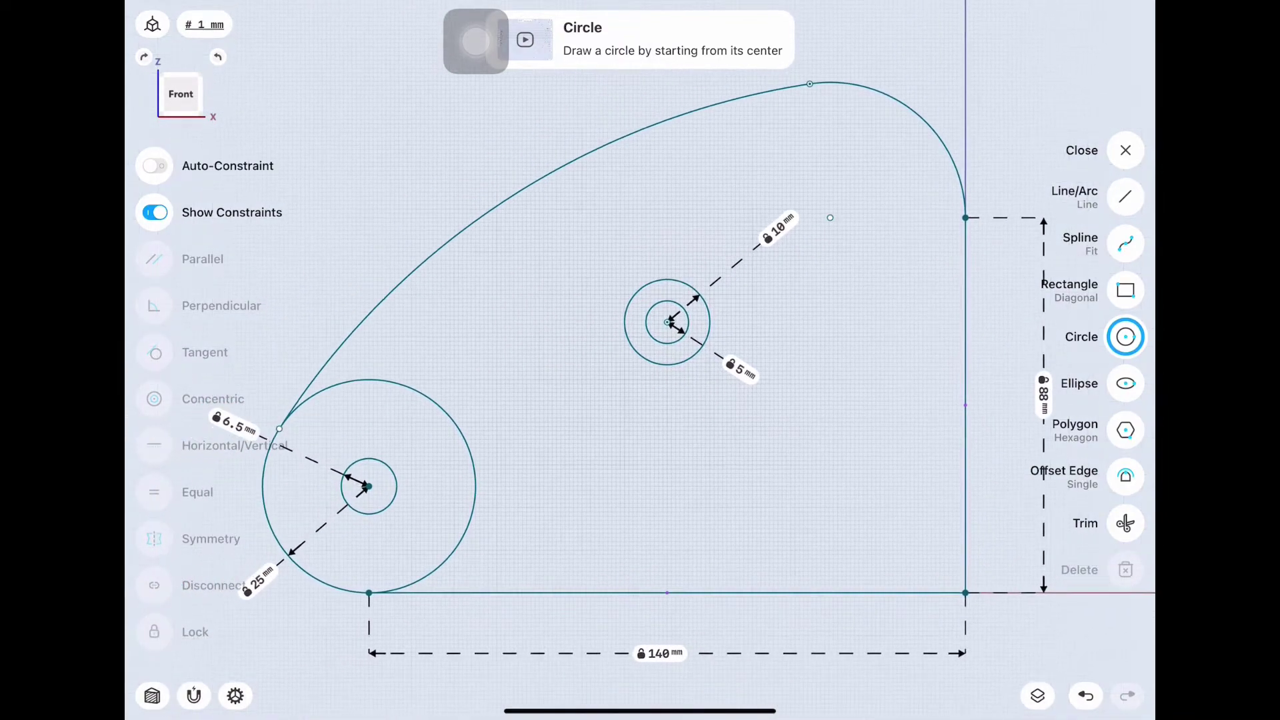
scroll(666, 366, down, 3)
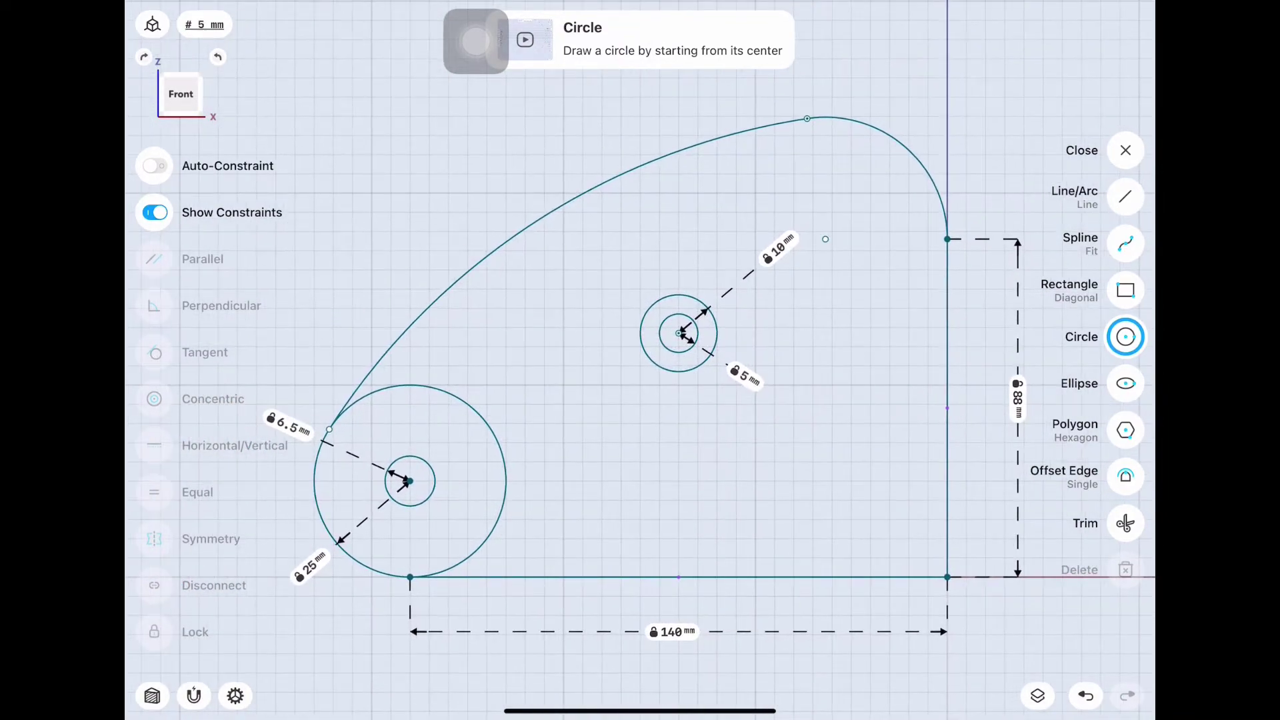
click(1125, 476)
click(1125, 476)
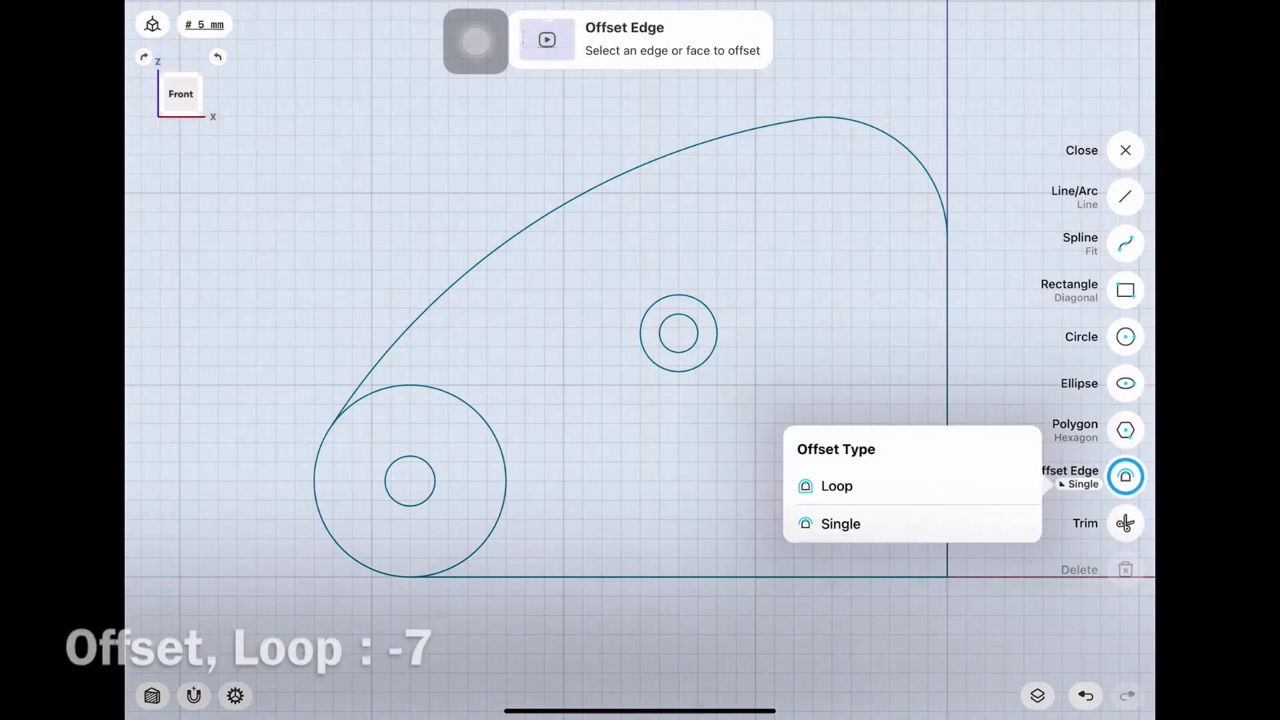
click(837, 486)
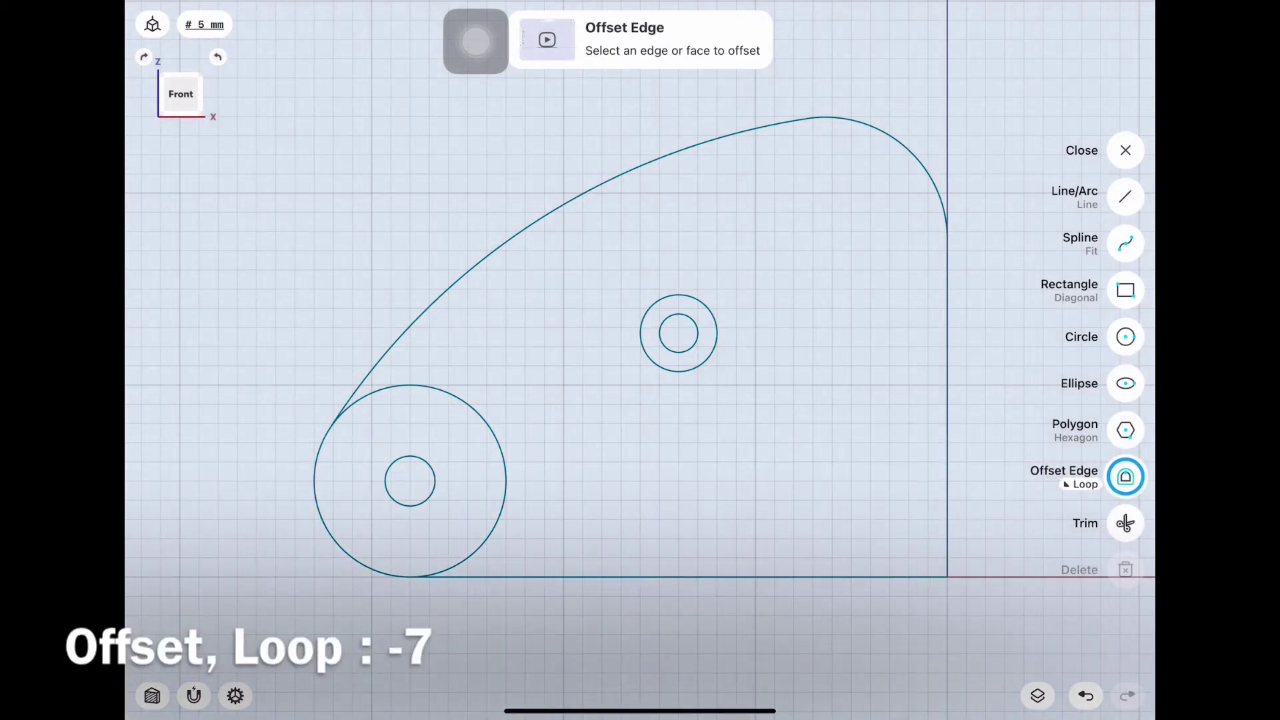
click(558, 200)
drag(563, 206, 586, 251)
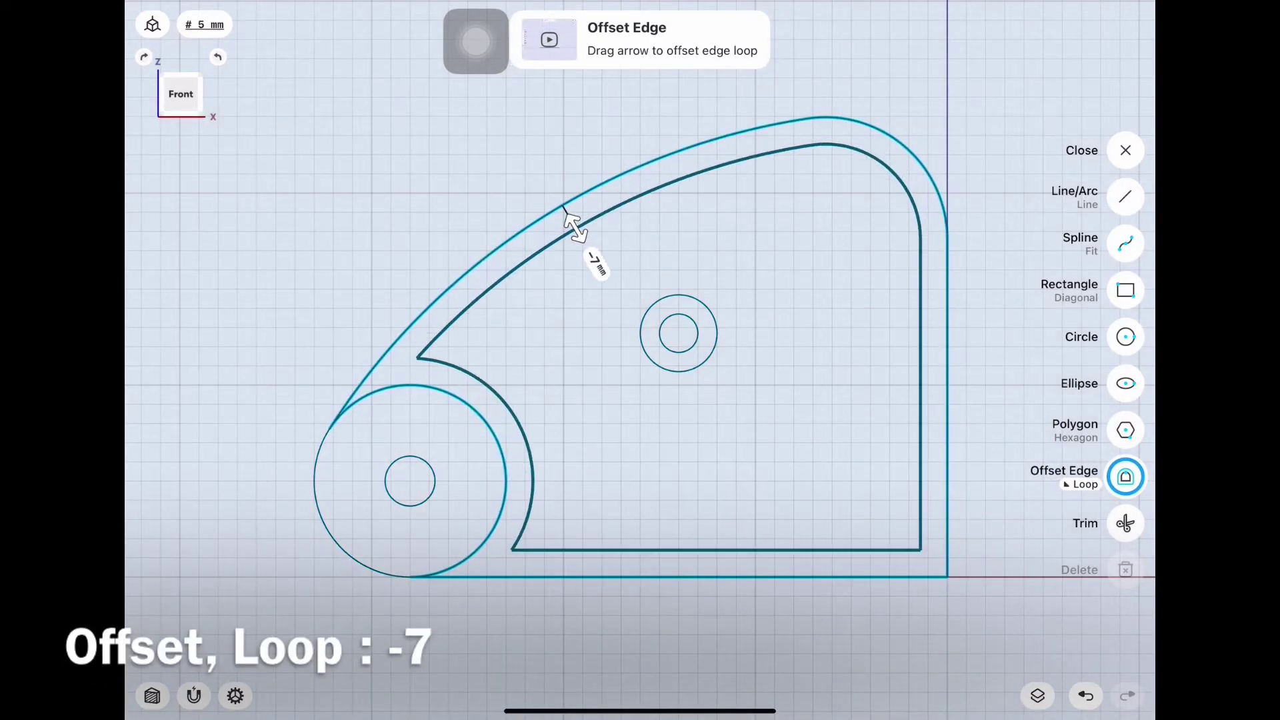
click(597, 263)
click(647, 308)
click(1125, 196)
- Delete the stray inner arc and pull the inner arc and bottom line ends onto the big circle
click(523, 433)
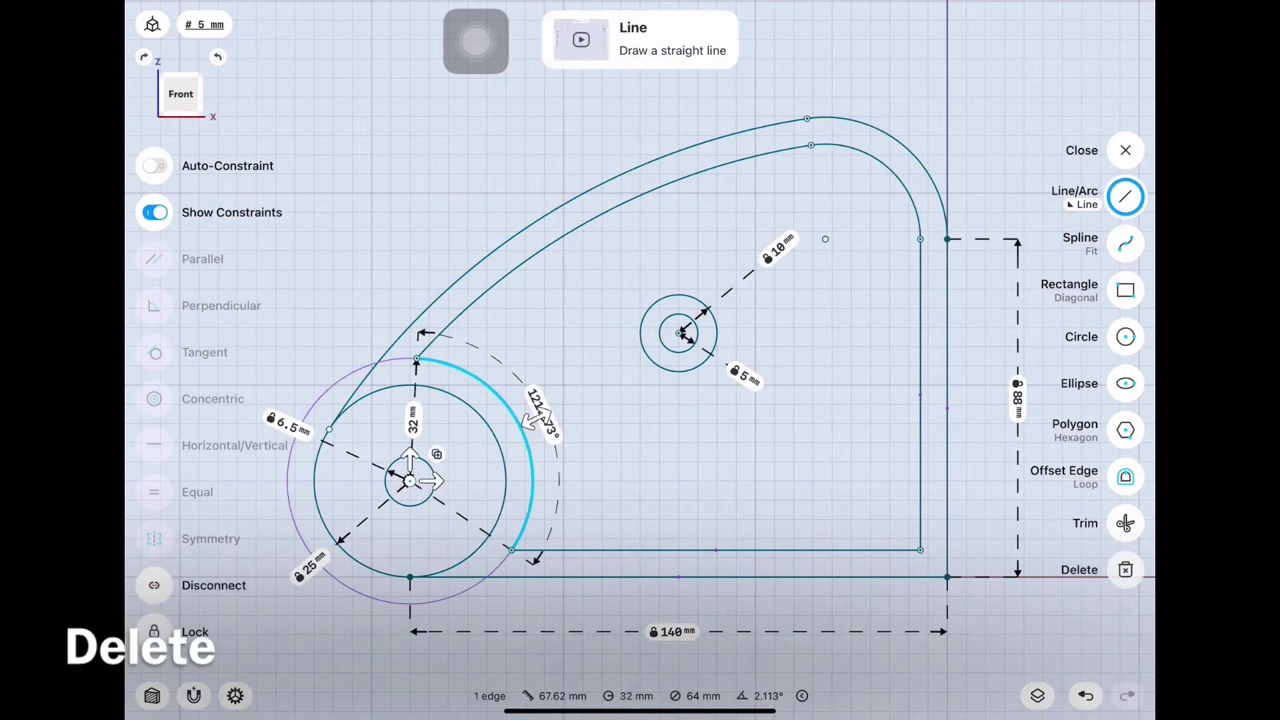
click(1125, 570)
click(599, 223)
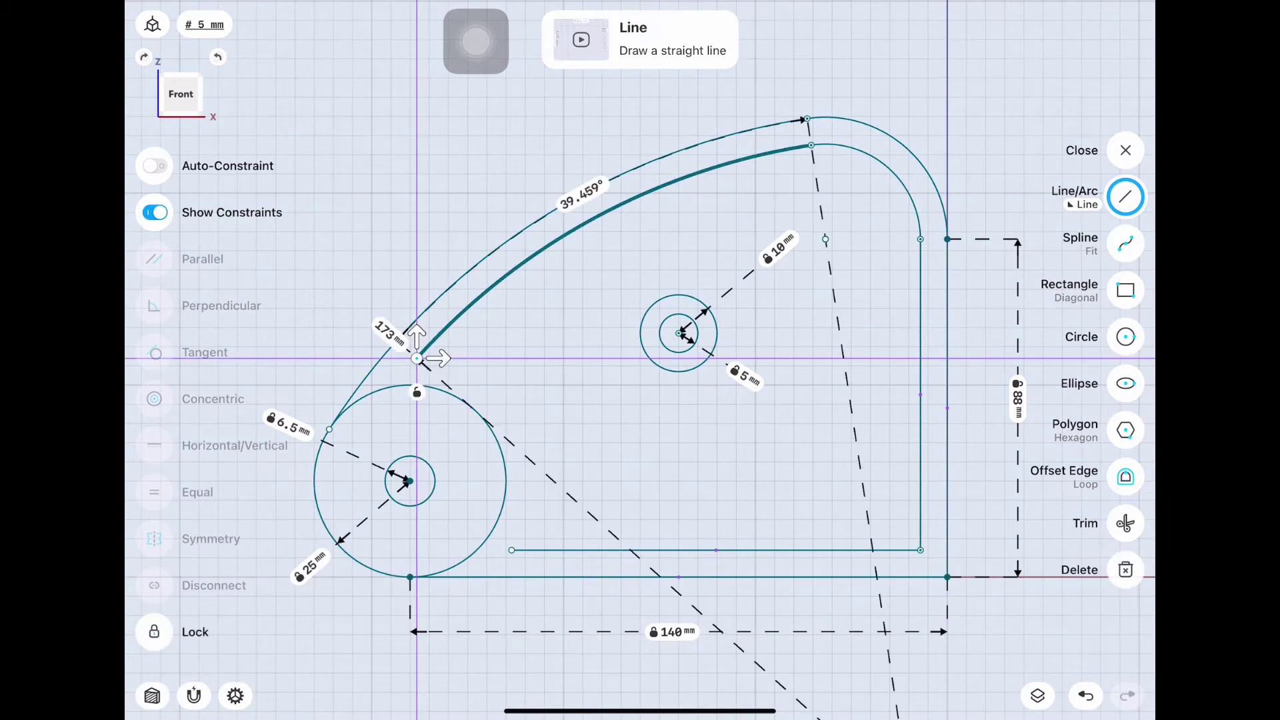
drag(405, 372, 384, 395)
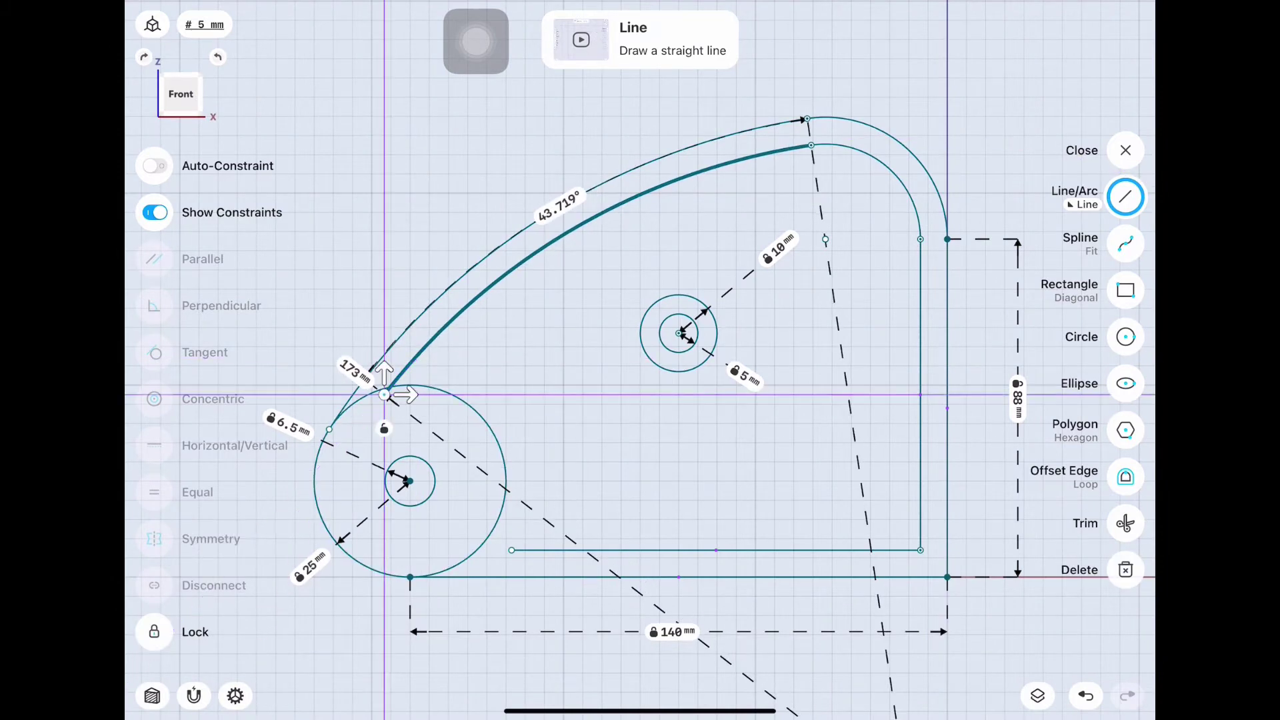
drag(511, 550, 439, 550)
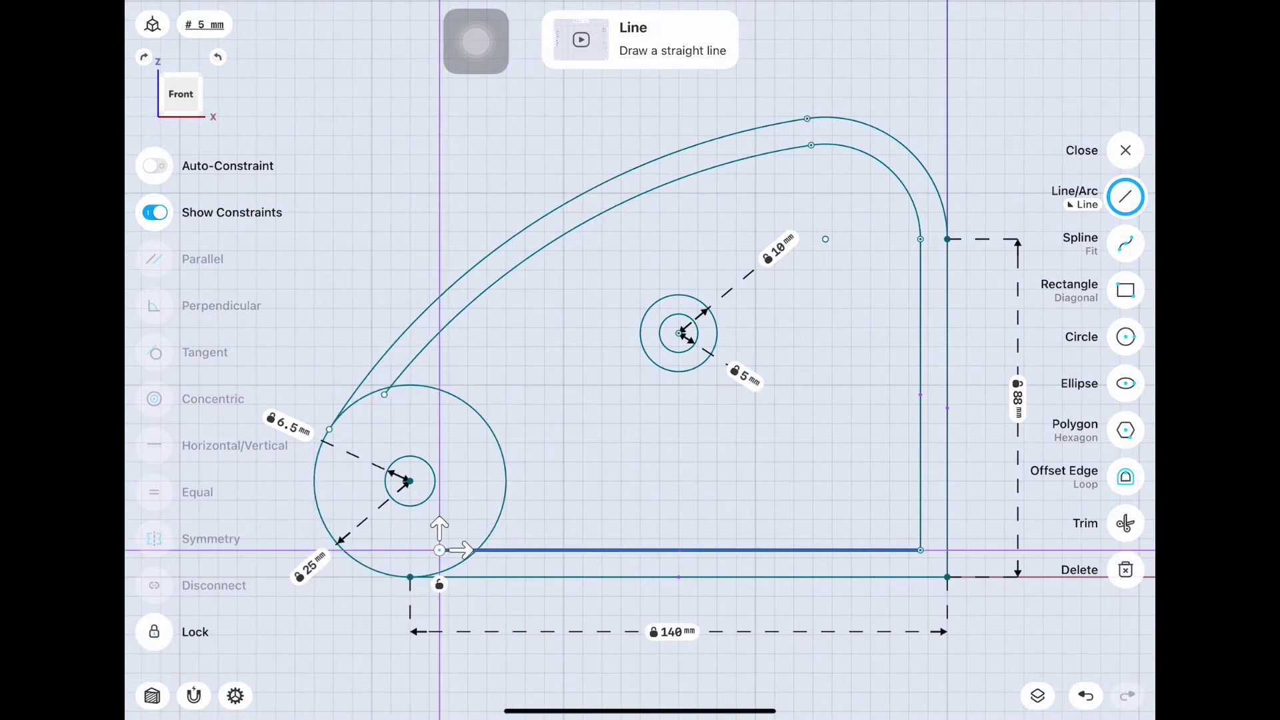
scroll(939, 378, down, 1)
scroll(939, 378, down, 1)
scroll(939, 377, down, 1)
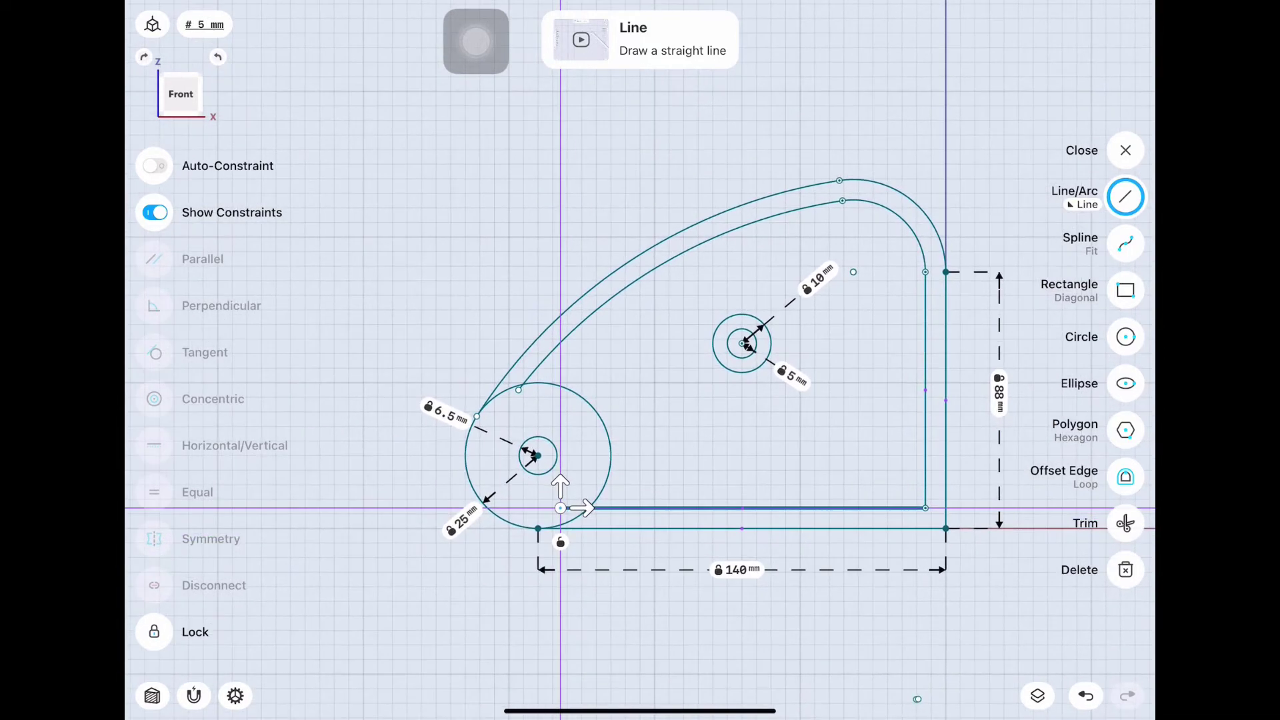
- Trim the overlapping circle segments so the 25 mm circle becomes a rounded end
click(1125, 523)
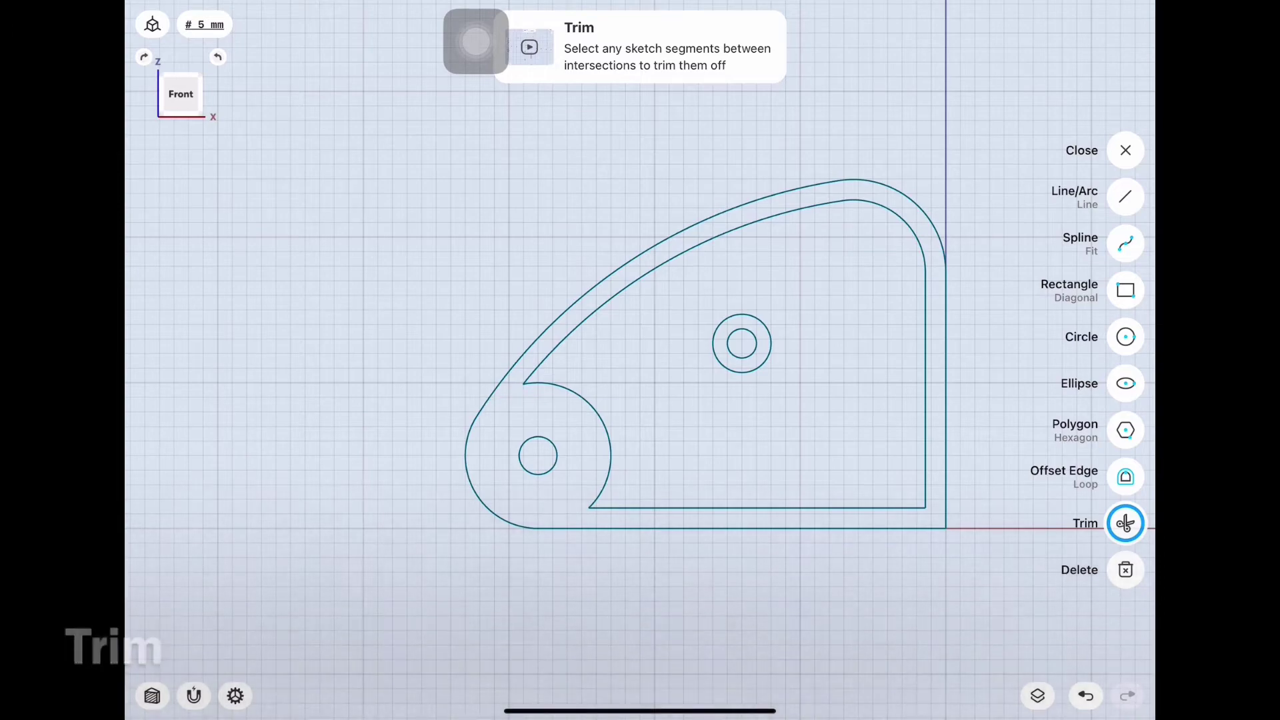
key(l)
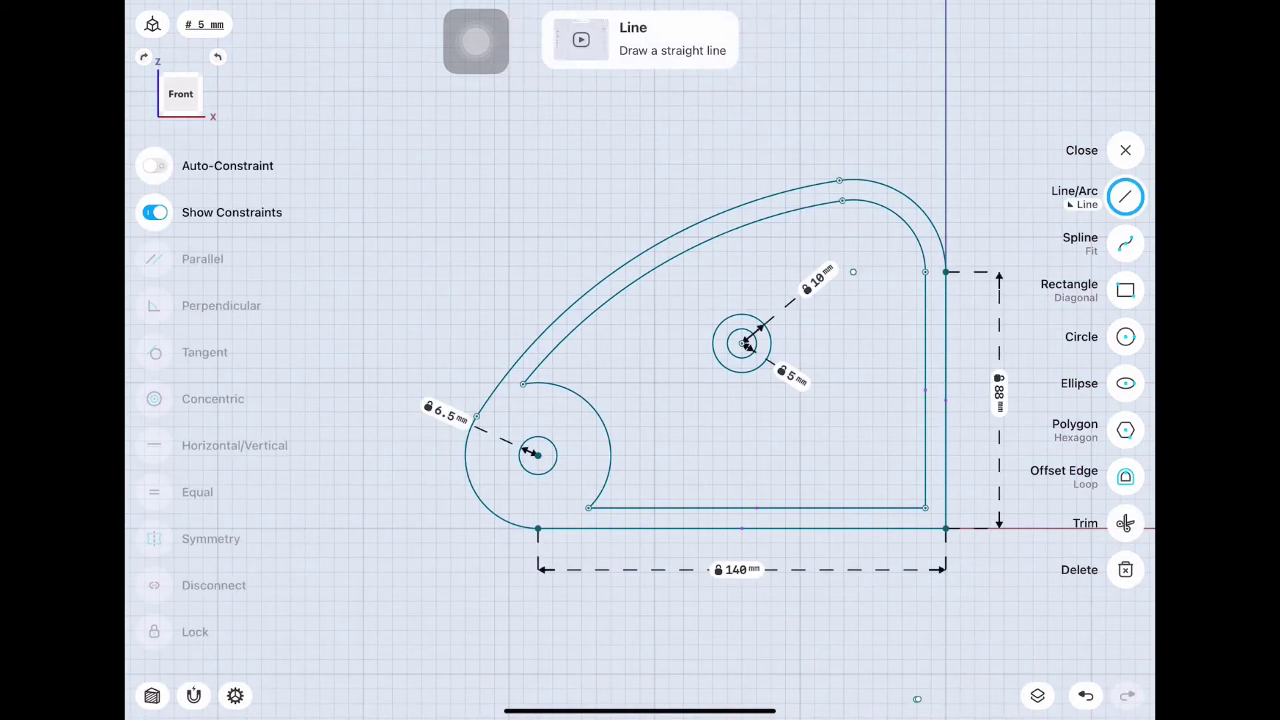
scroll(863, 692, right, 2)
scroll(862, 691, up, 1)
scroll(856, 699, right, 2)
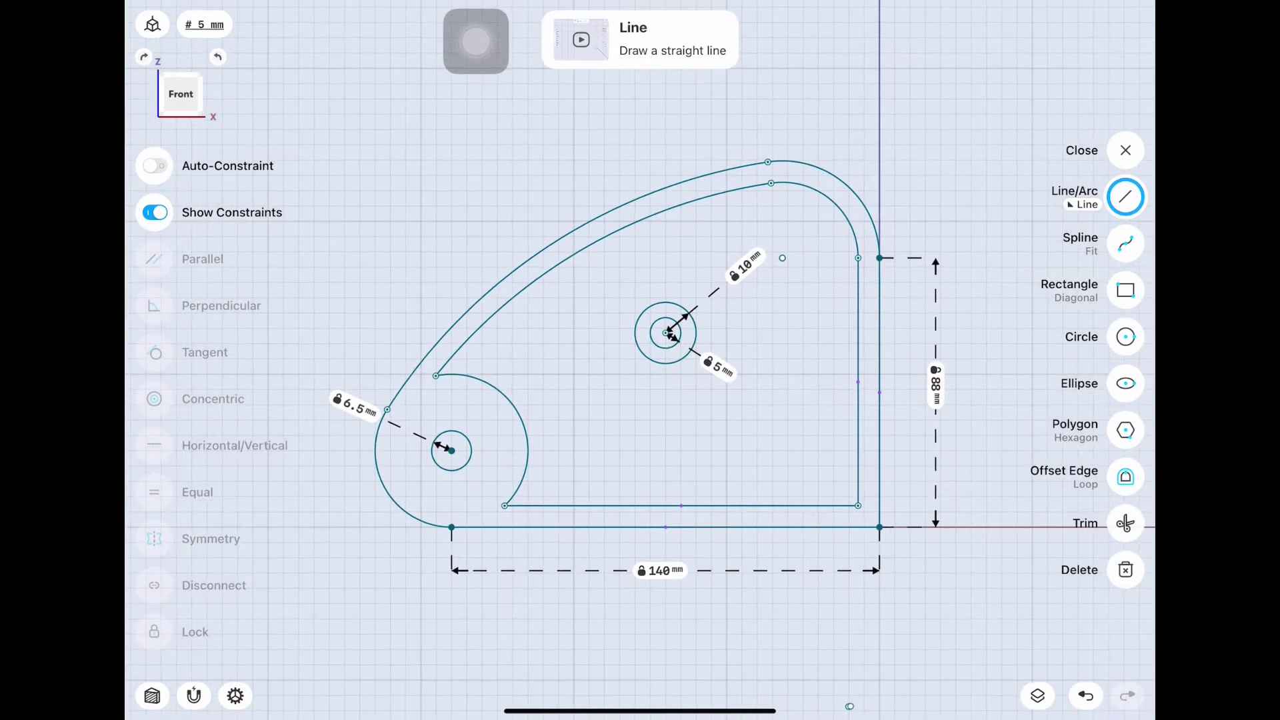
- Offset the pocket's inner right edge by -24 mm as a single edge
click(1125, 476)
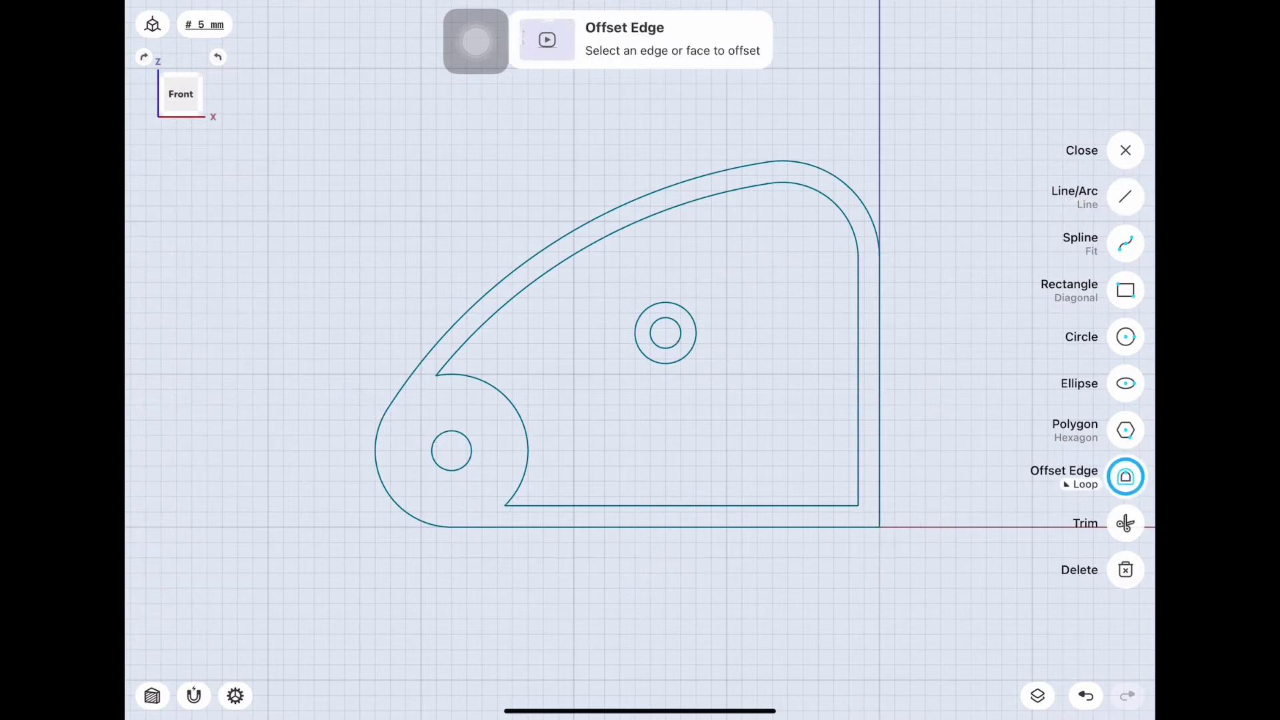
click(847, 524)
click(858, 467)
drag(858, 470, 777, 471)
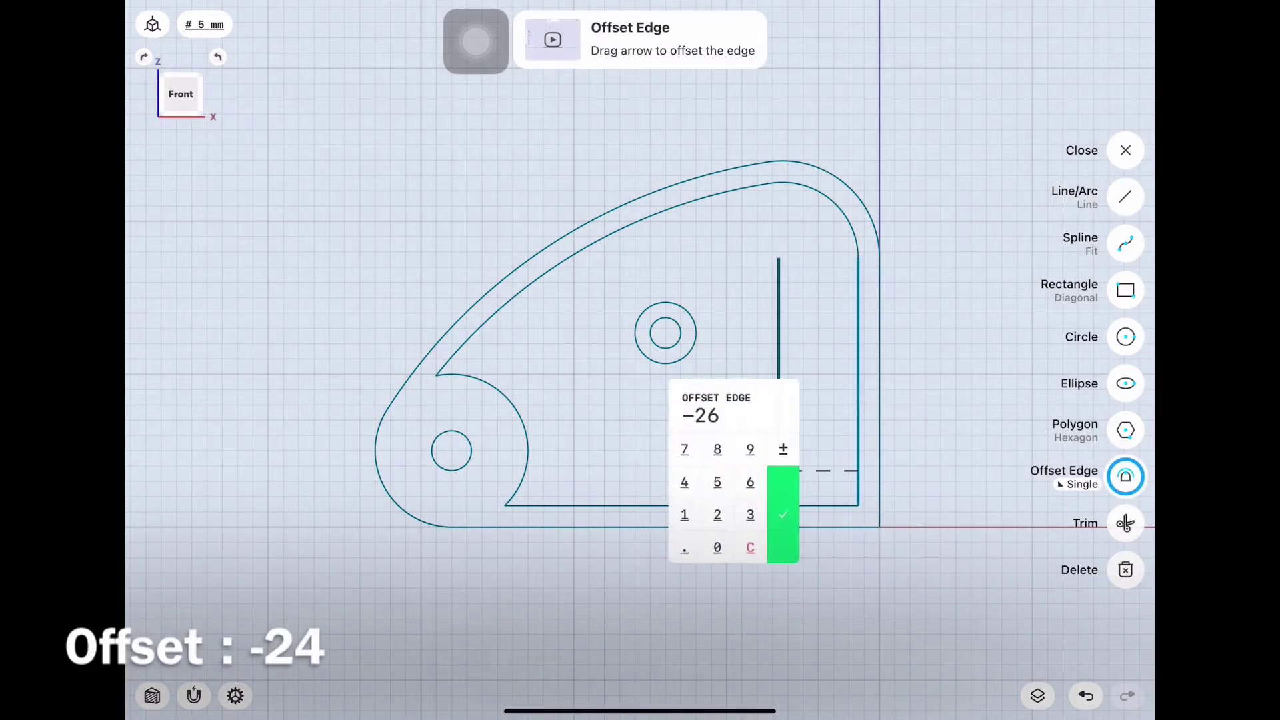
click(784, 515)
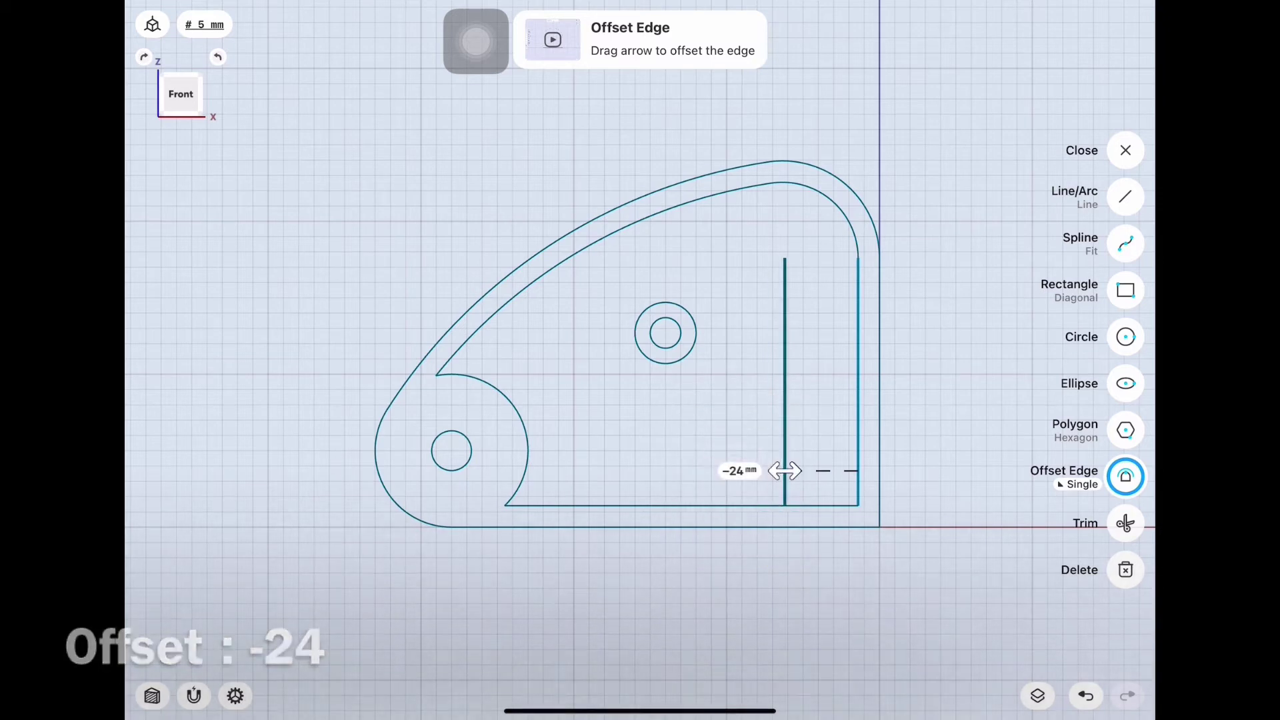
click(819, 505)
- Offset the bottom inner edge by -17.5 mm and trim the excess line above the corner
drag(819, 505, 819, 453)
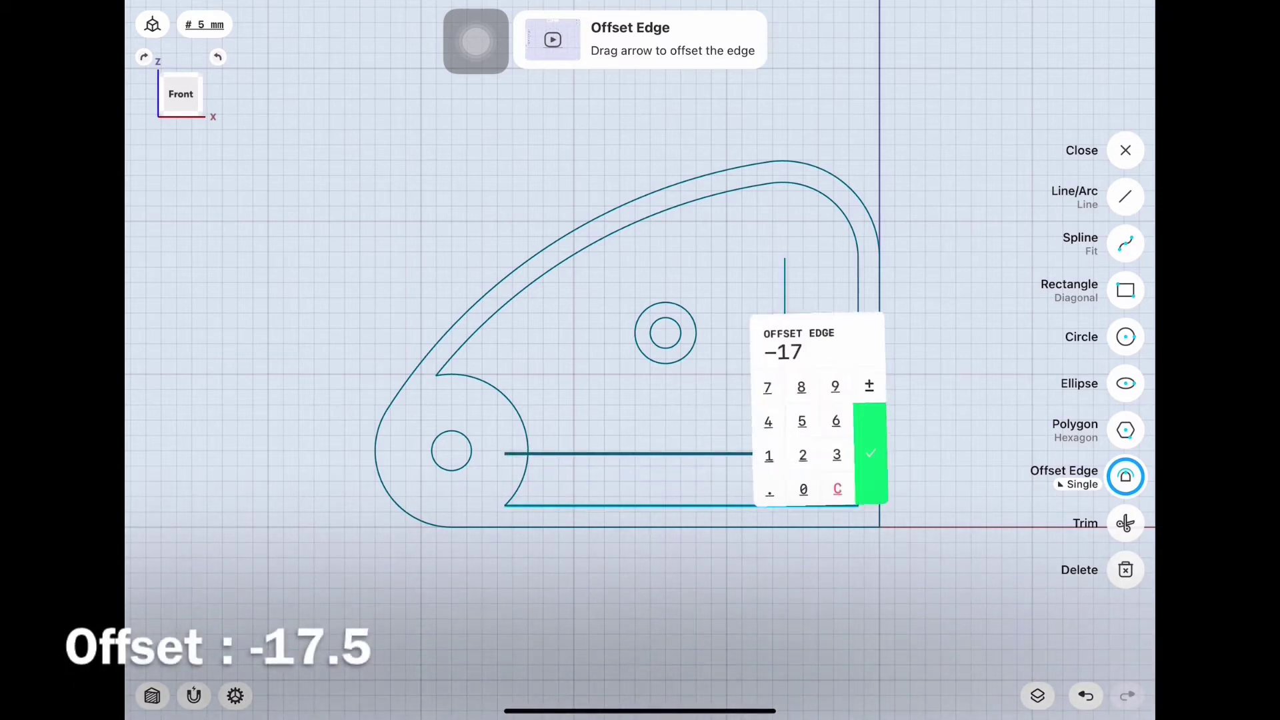
click(802, 420)
click(869, 454)
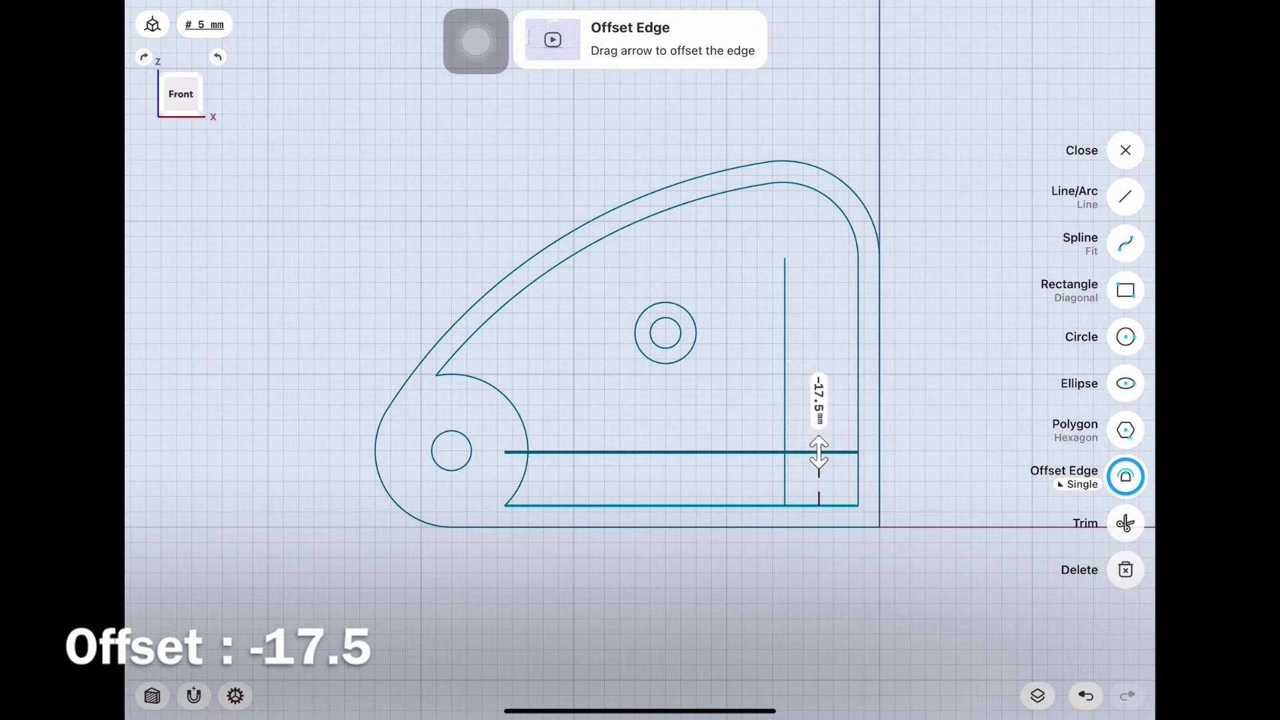
click(1125, 523)
click(784, 354)
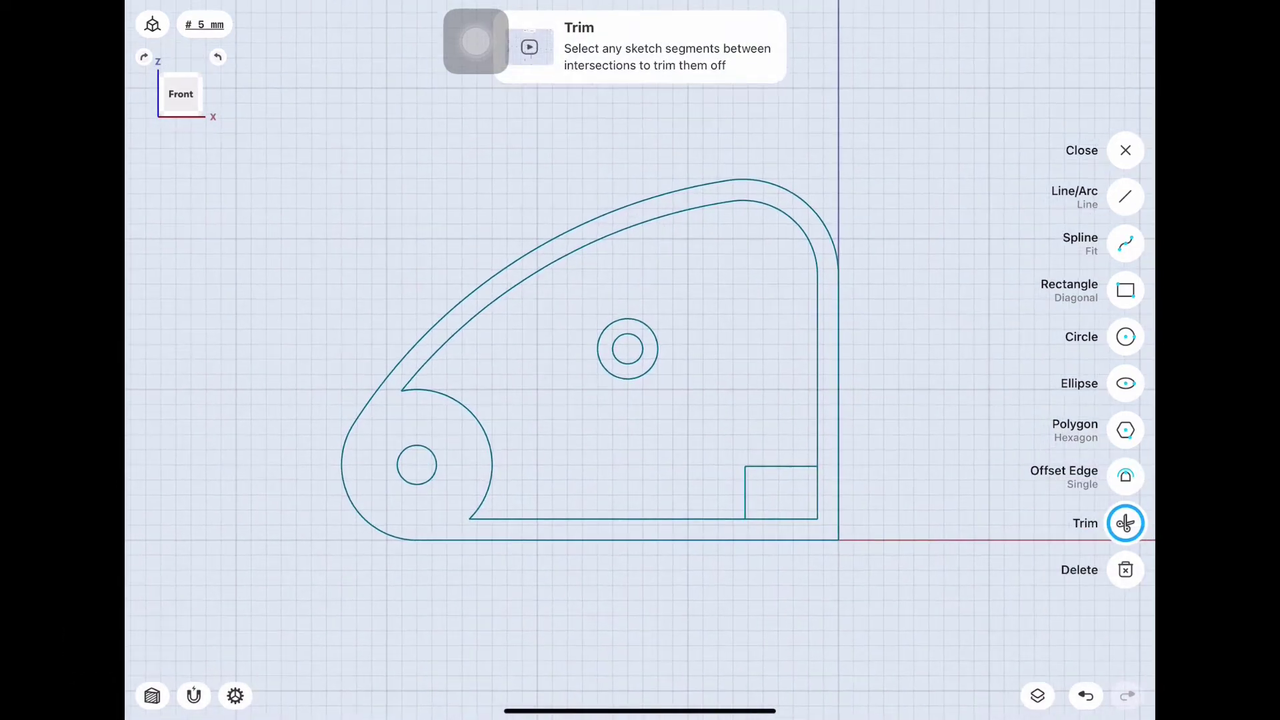
- Offset the right edge 45 mm inward and the bottom edge 25 mm up, then trim the excess
click(1125, 476)
click(838, 485)
drag(838, 485, 705, 485)
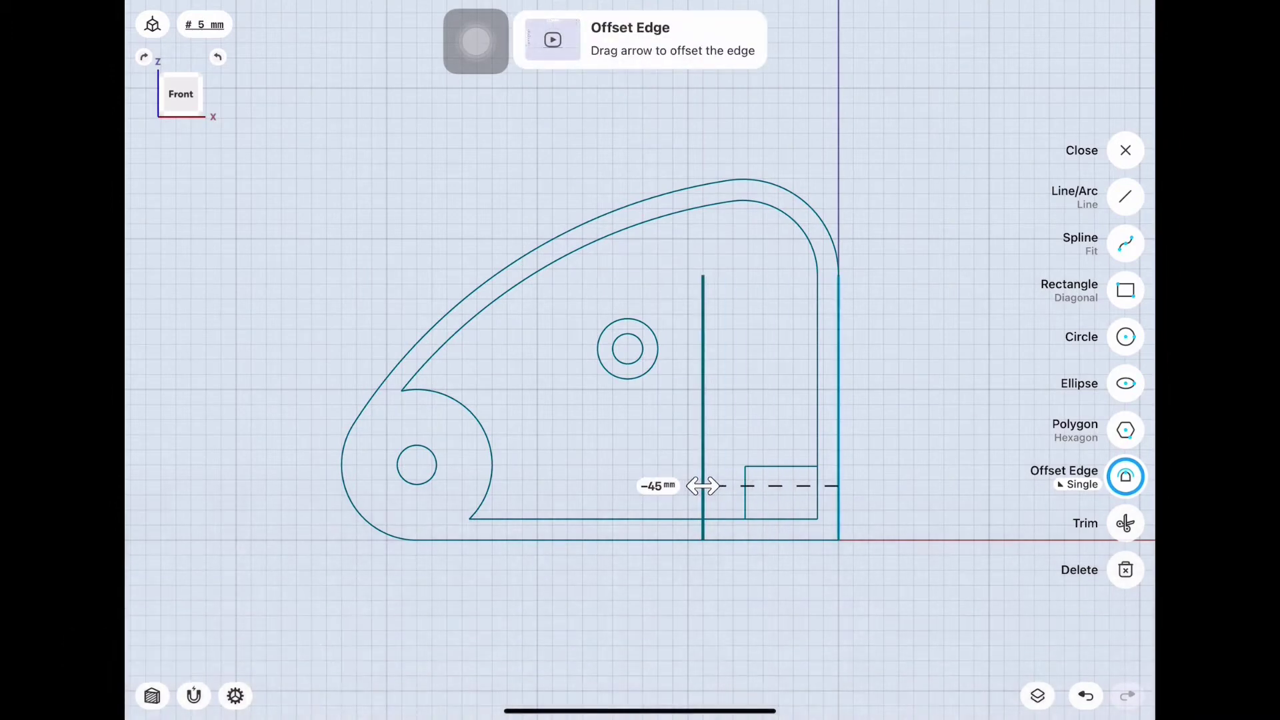
click(771, 519)
drag(773, 519, 774, 444)
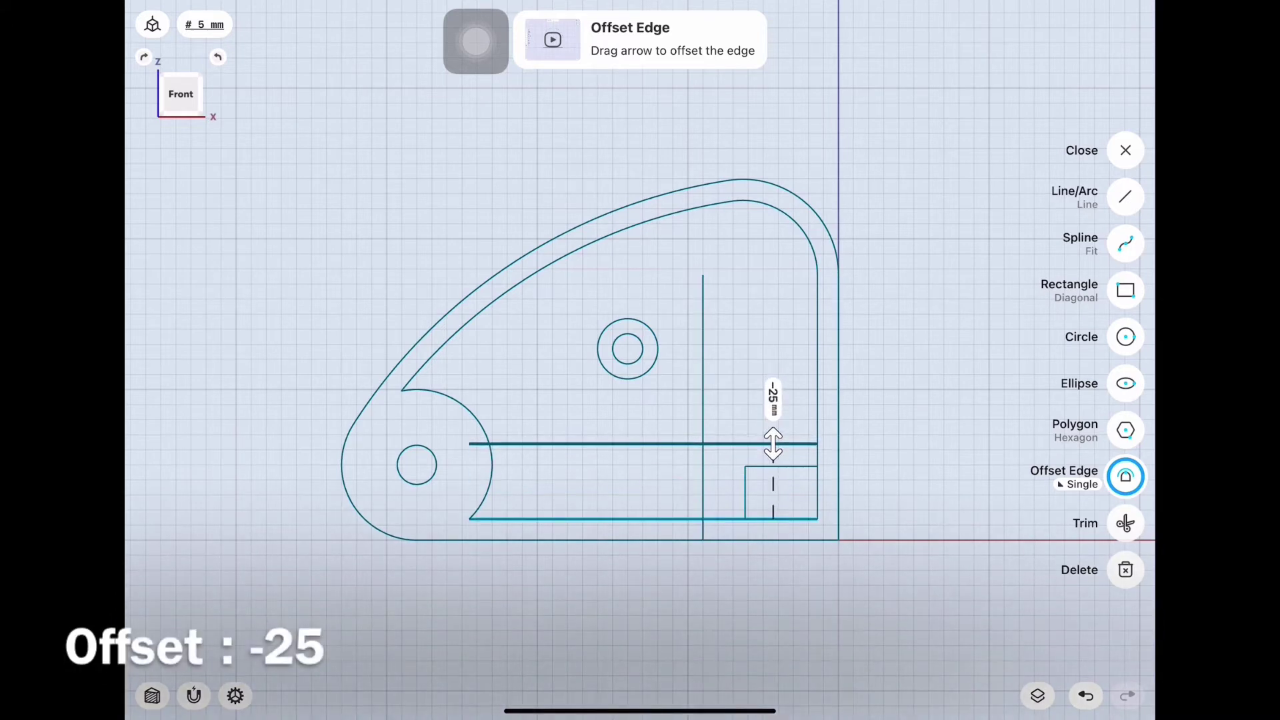
click(1126, 522)
drag(702, 360, 593, 444)
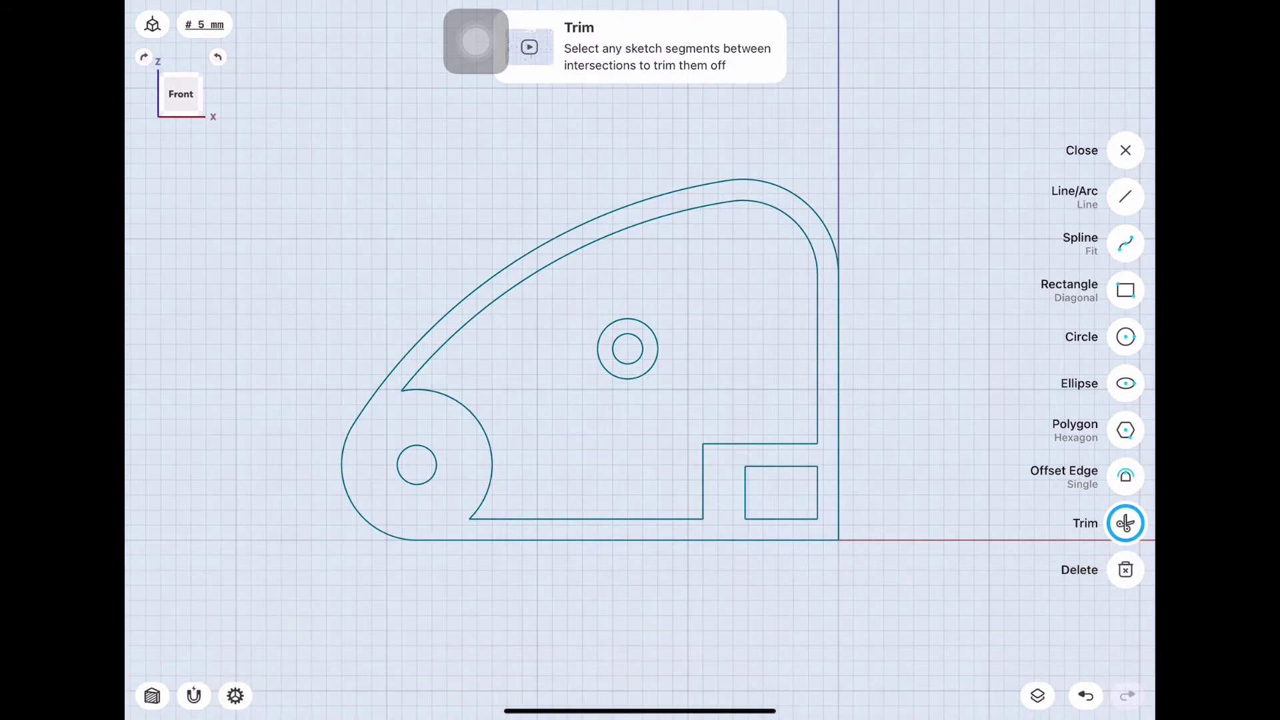
- Offset the step edge upward 13 mm and the right edge by -25.5 mm for a second stair
click(1125, 476)
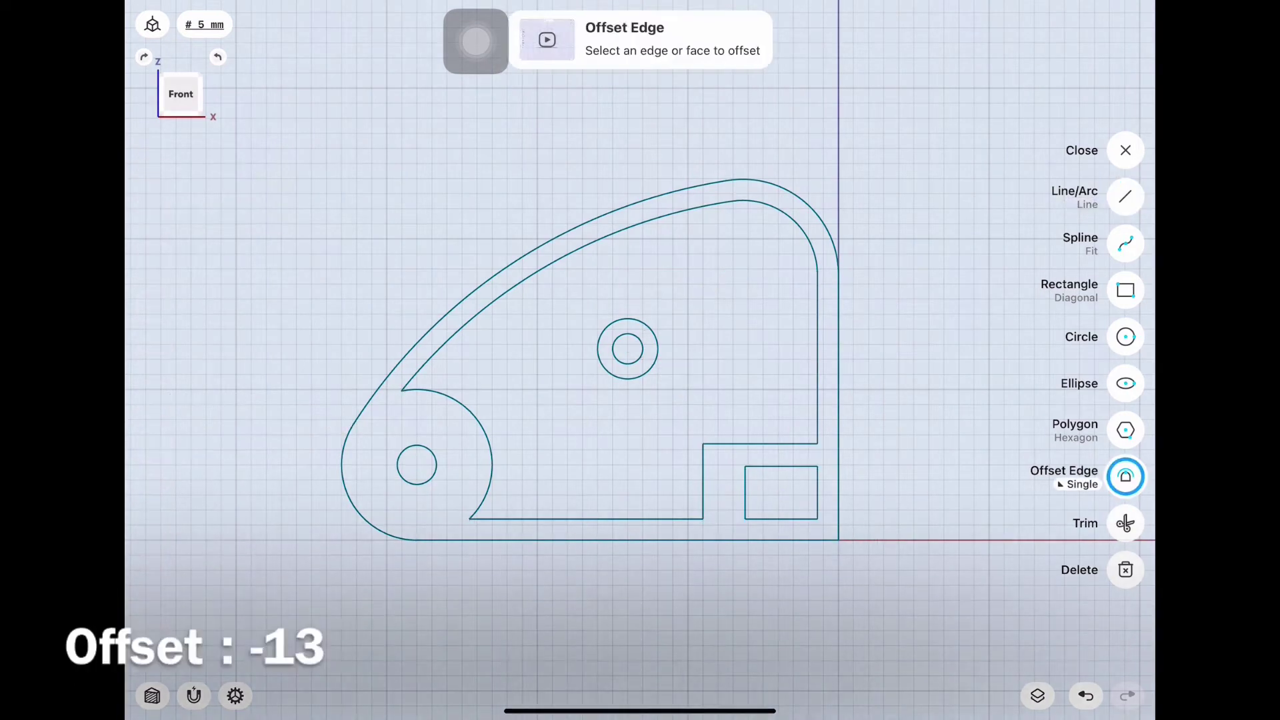
click(789, 444)
drag(788, 443, 789, 413)
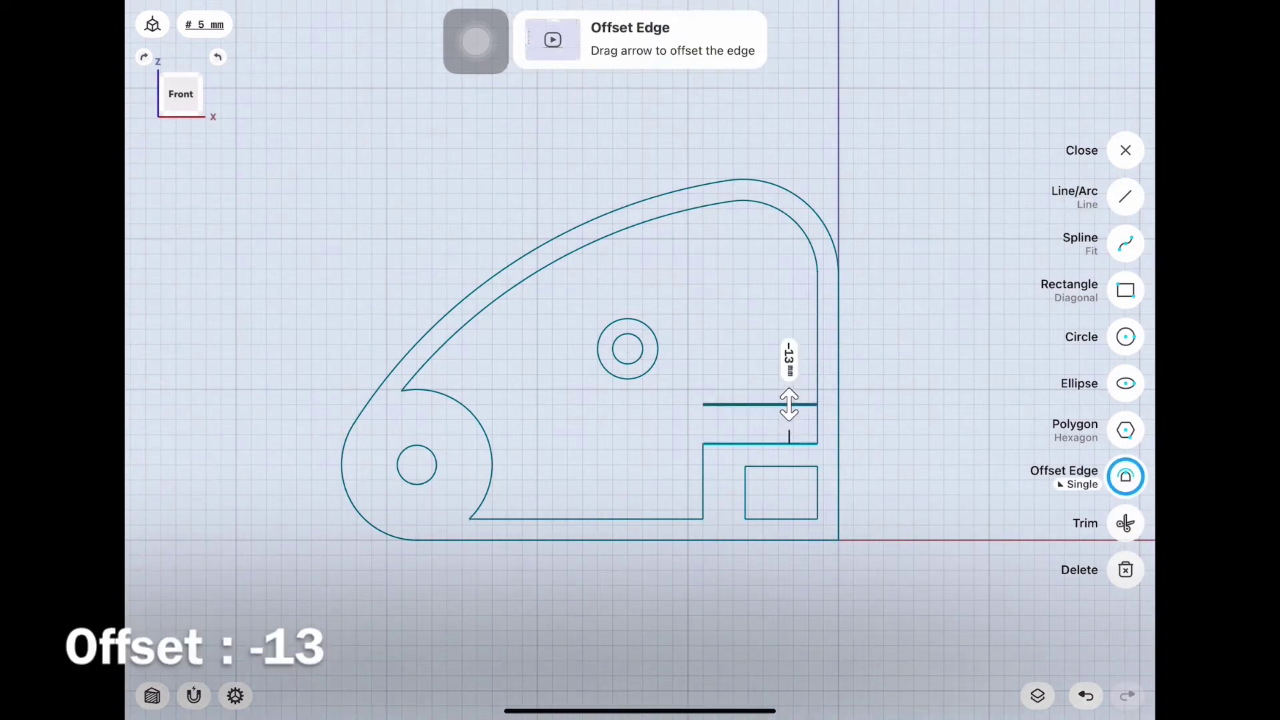
click(837, 420)
drag(838, 420, 748, 419)
click(698, 419)
text(-25.5)
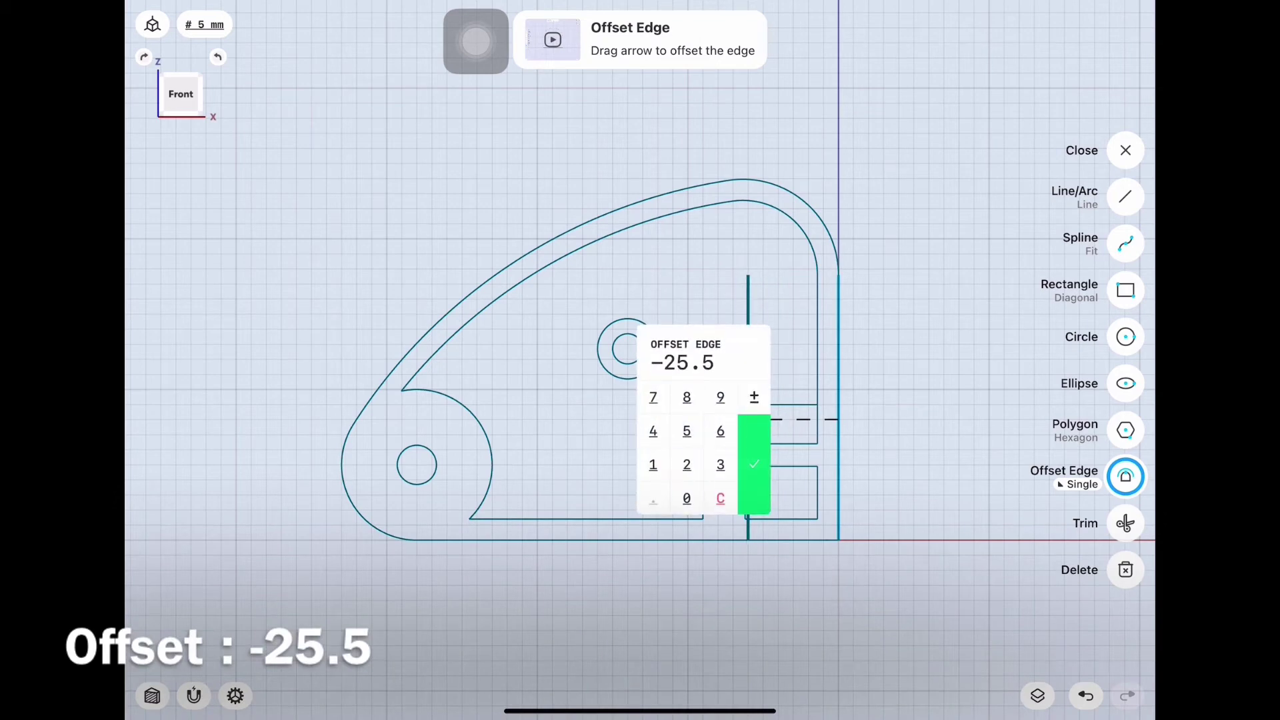
click(754, 465)
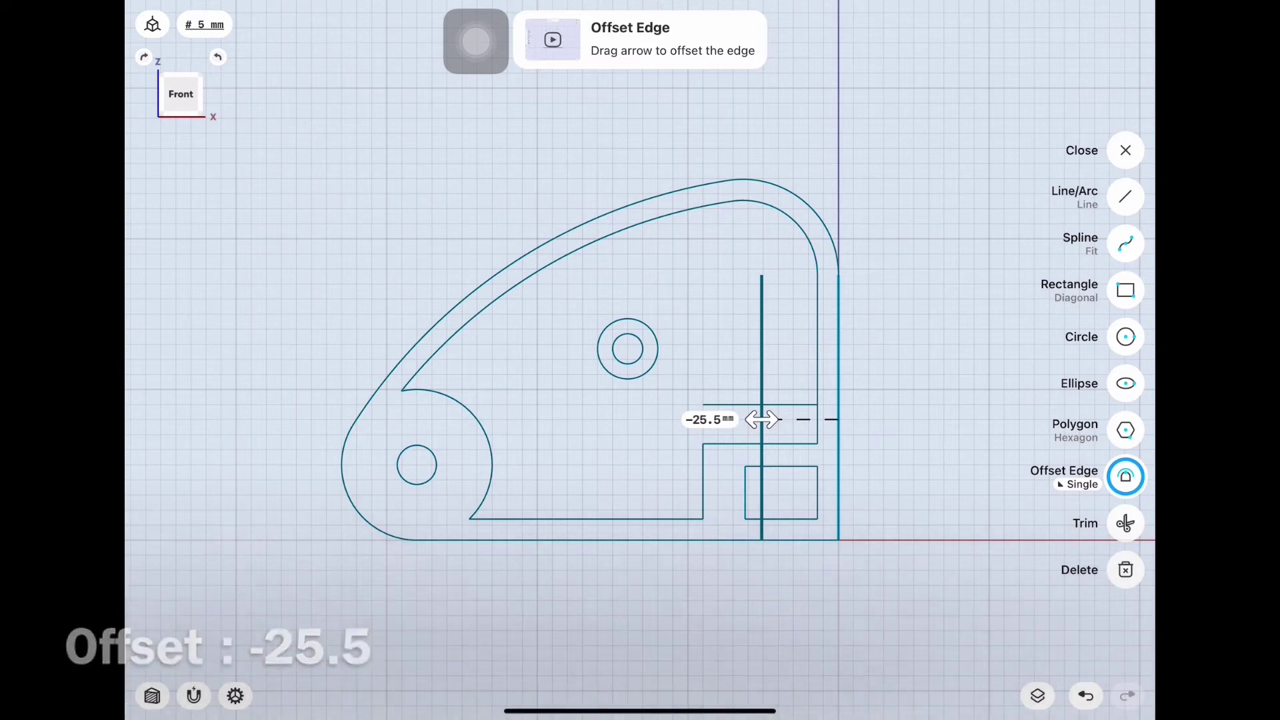
click(1126, 523)
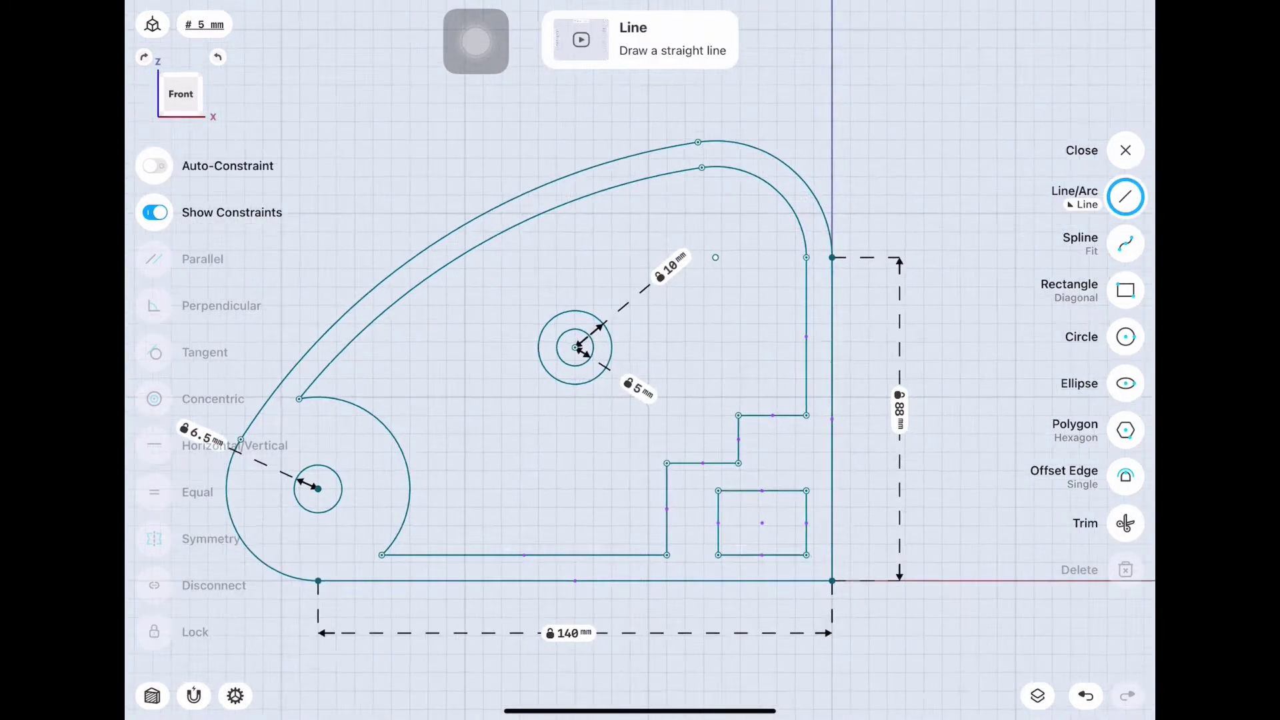
scroll(645, 403, up, 3)
click(772, 453)
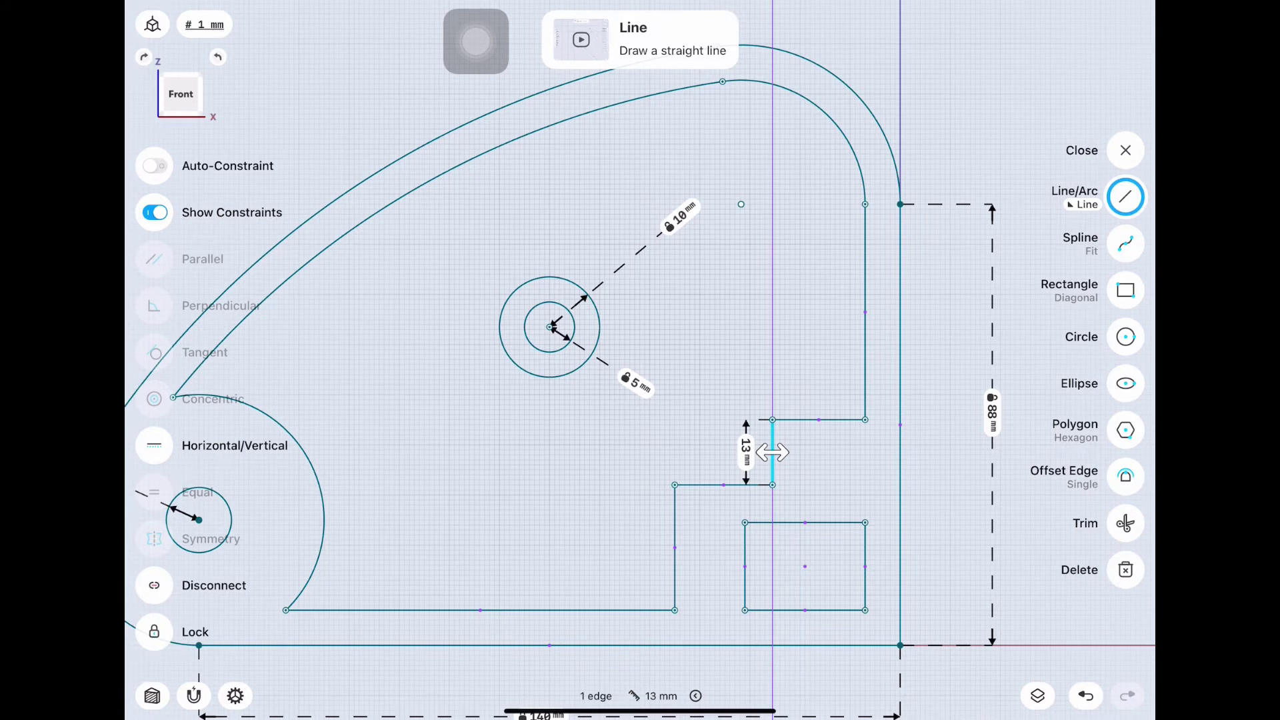
click(900, 425)
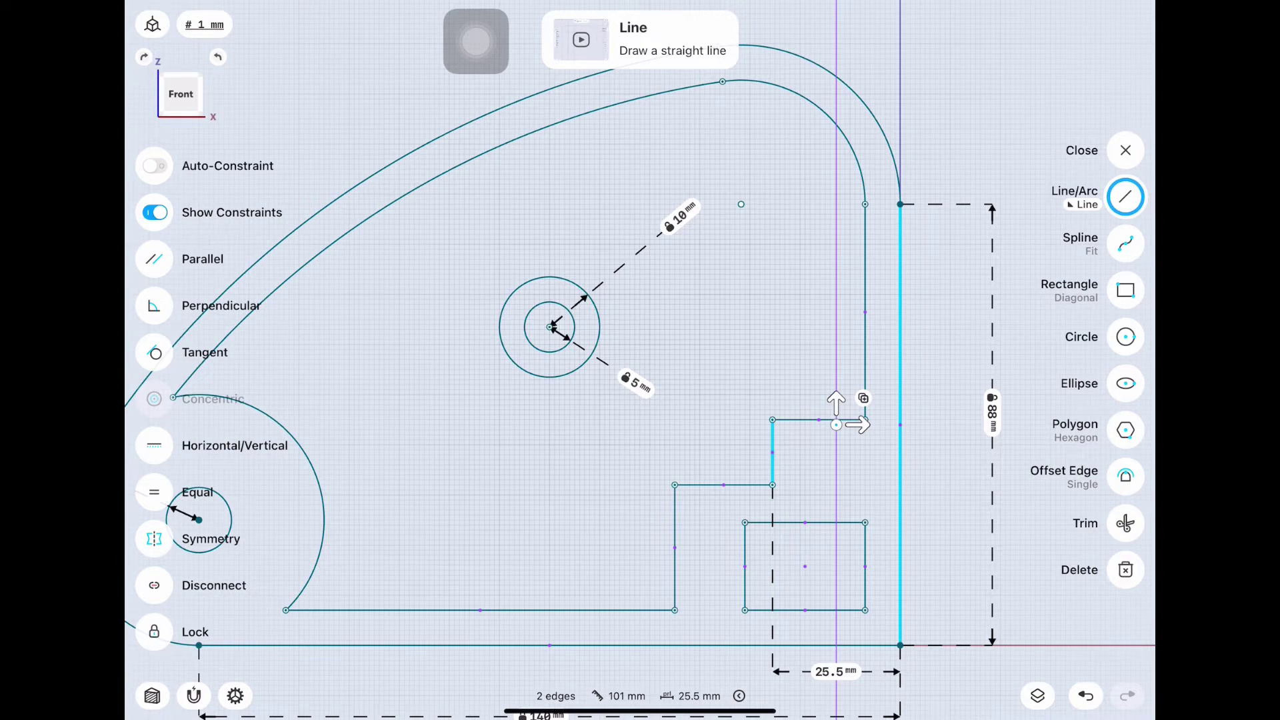
key(Escape)
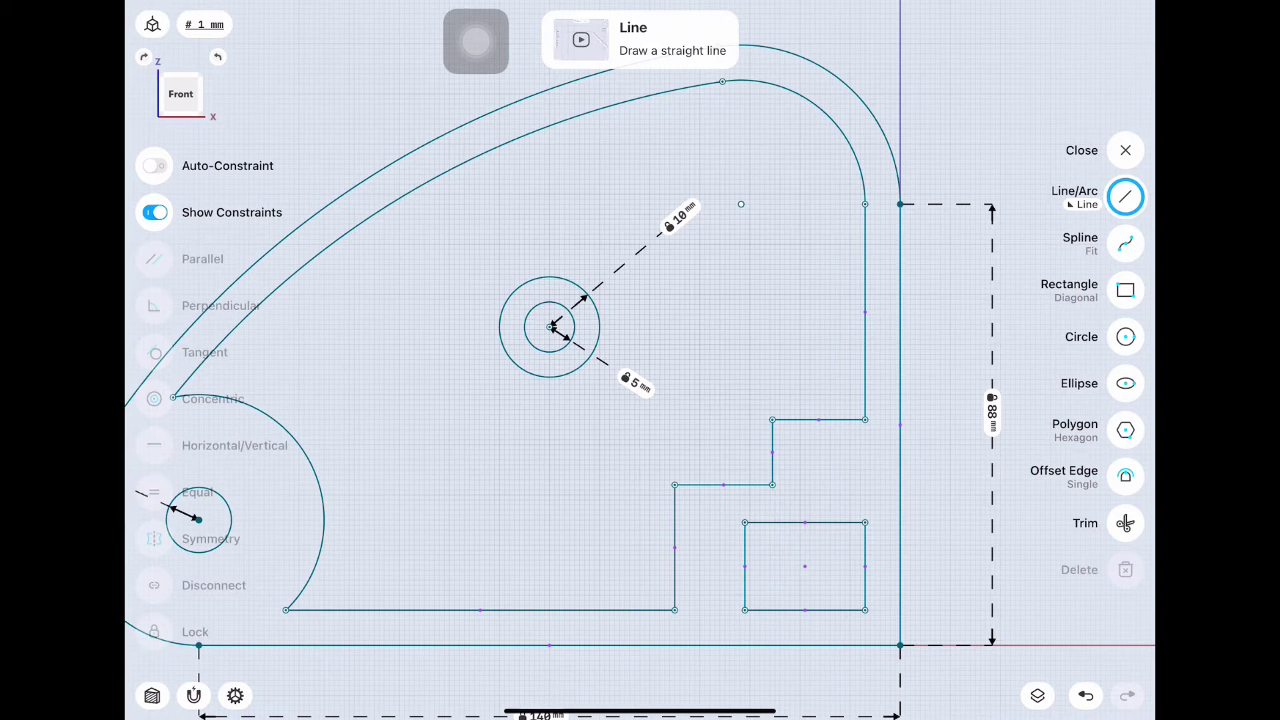
- Offset the upper step edge of the pocket's right edge upward toward the top
click(900, 424)
click(674, 547)
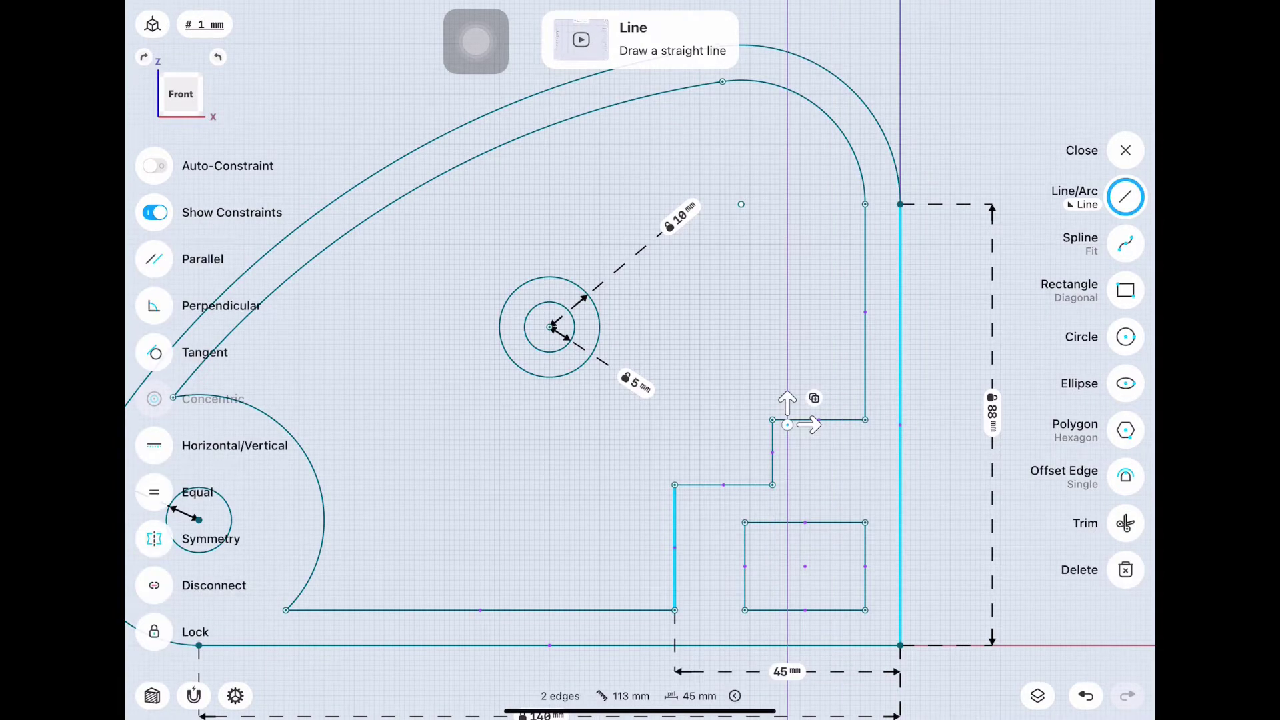
click(1126, 476)
click(832, 419)
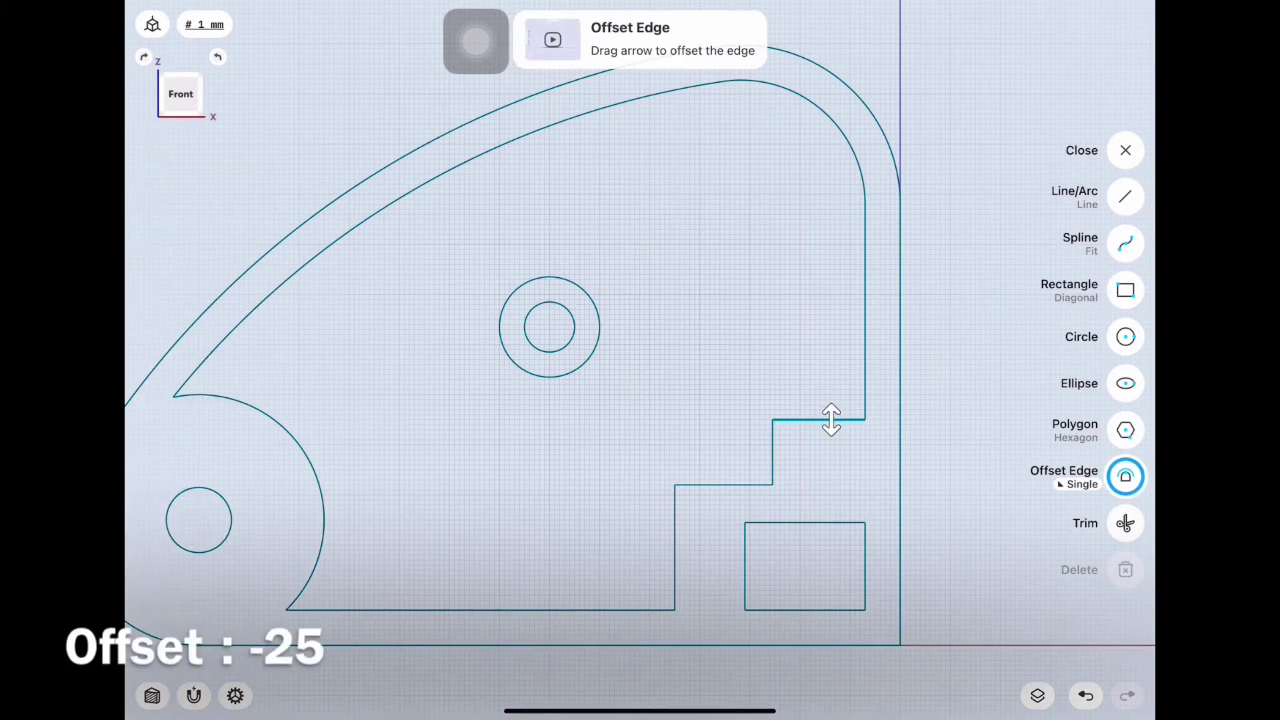
drag(832, 419, 831, 294)
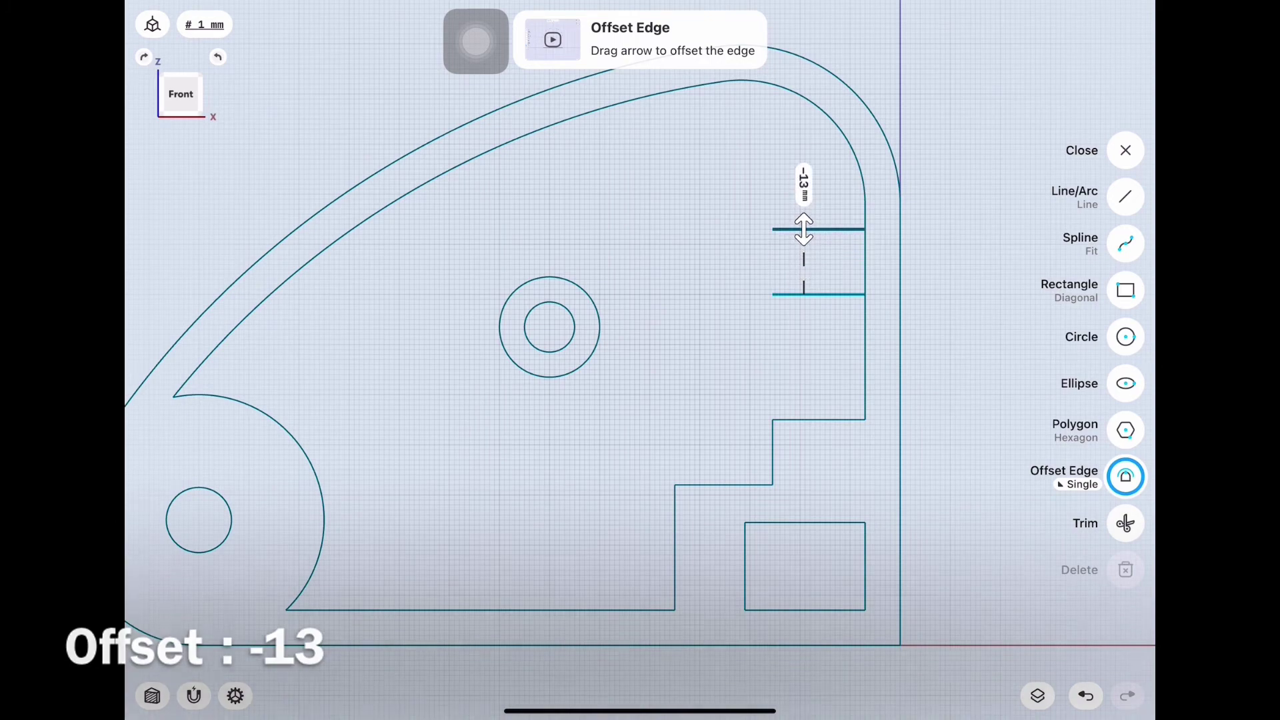
- Draw a 13 mm vertical line between the offset lines to close the notch
click(1125, 196)
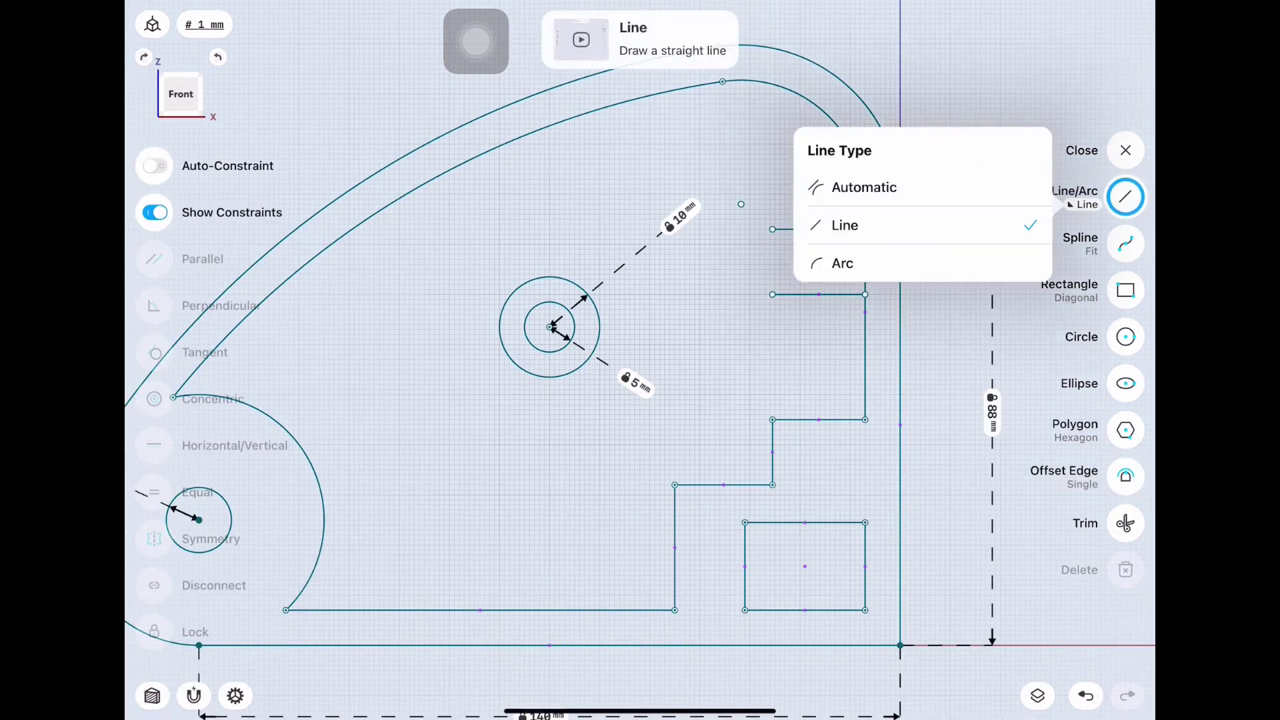
click(844, 226)
click(772, 229)
click(772, 294)
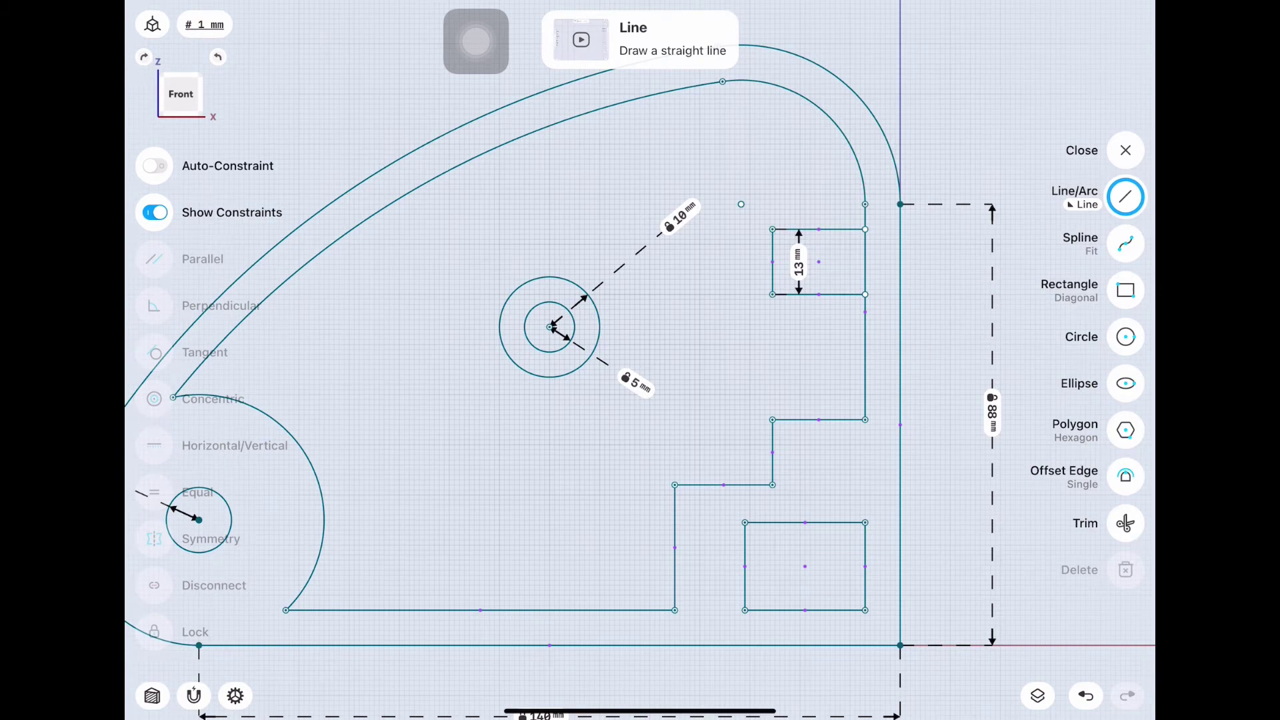
click(1125, 523)
- Draw a 22.335 mm horizontal line in the pocket step
click(1125, 195)
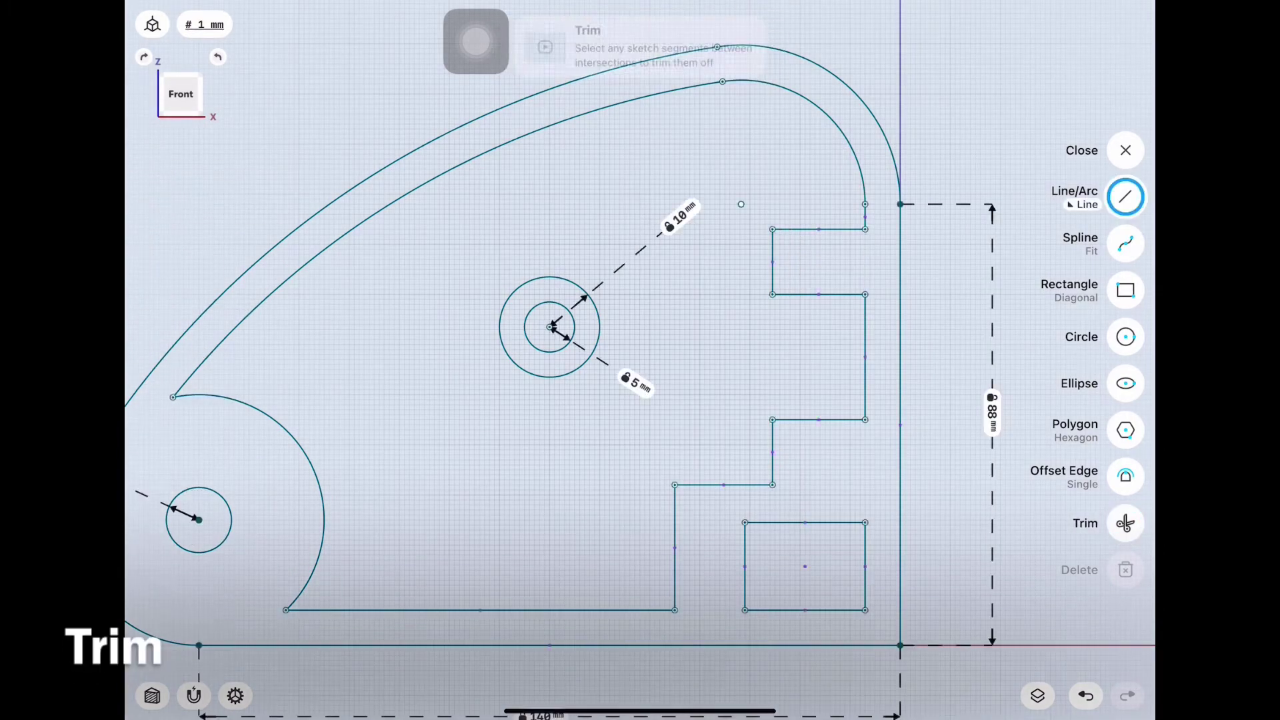
scroll(640, 360, up, 3)
scroll(640, 360, down, 1)
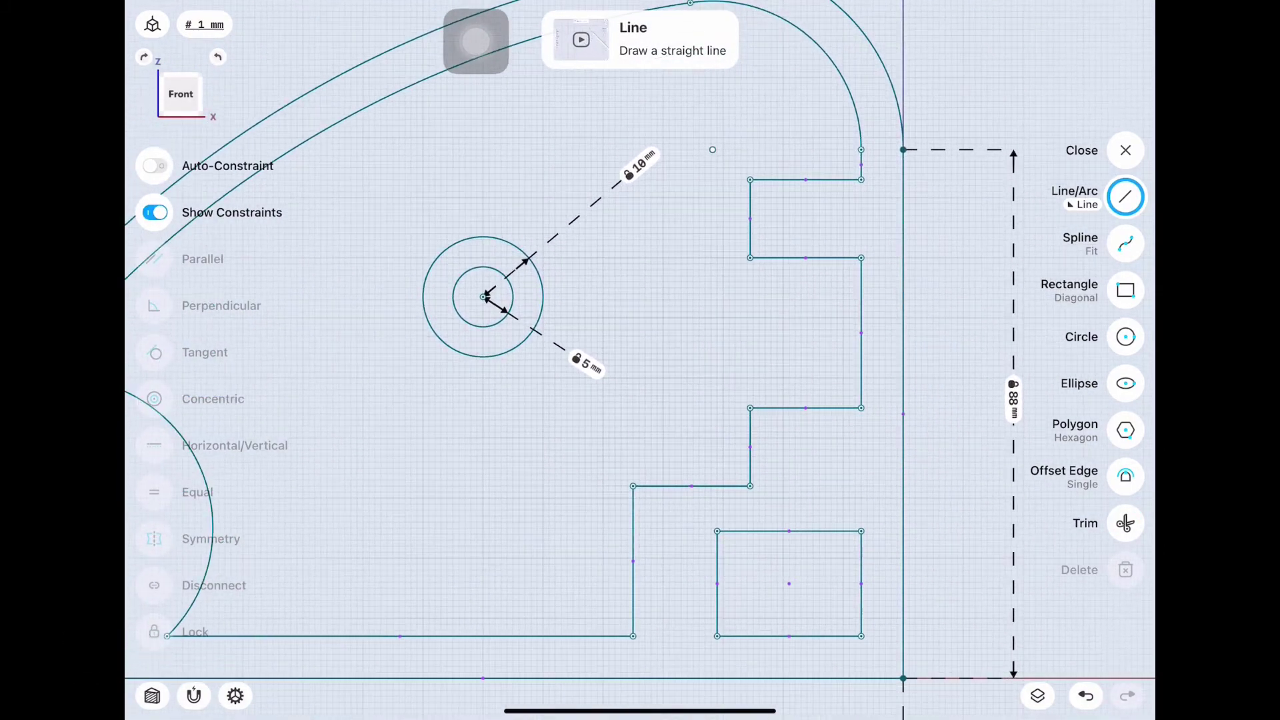
scroll(640, 360, up, 1)
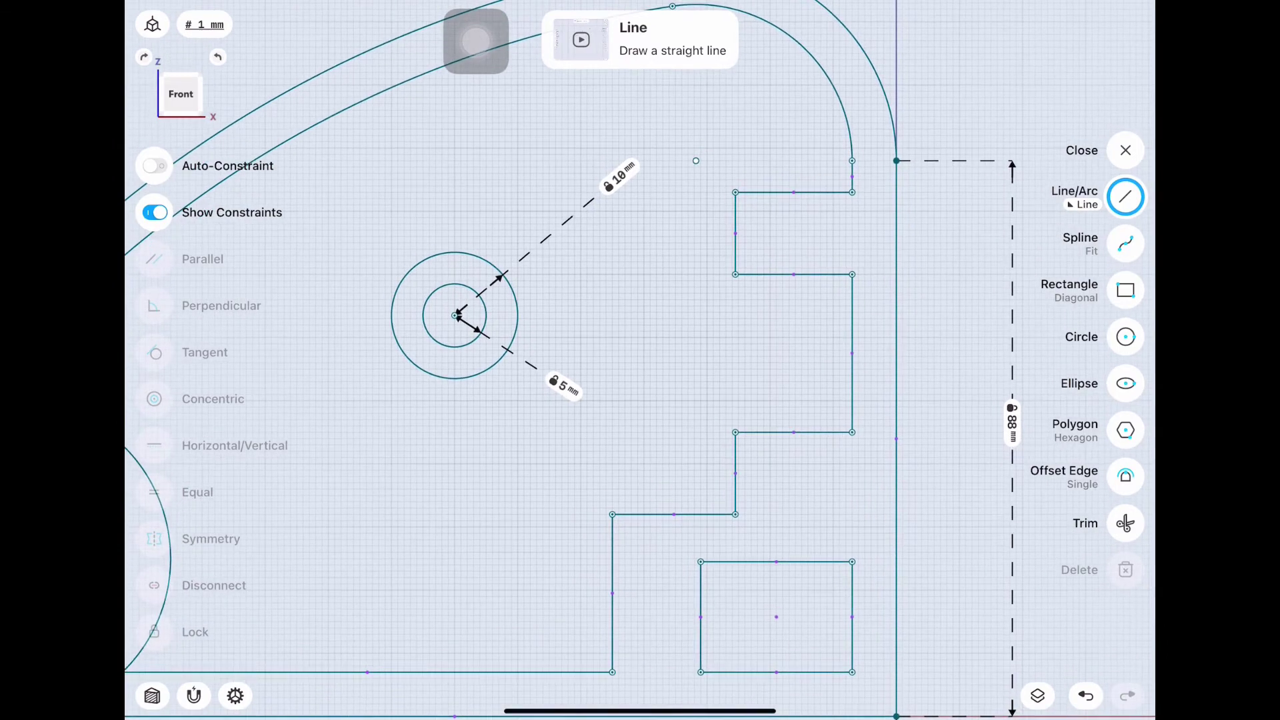
drag(735, 473, 876, 474)
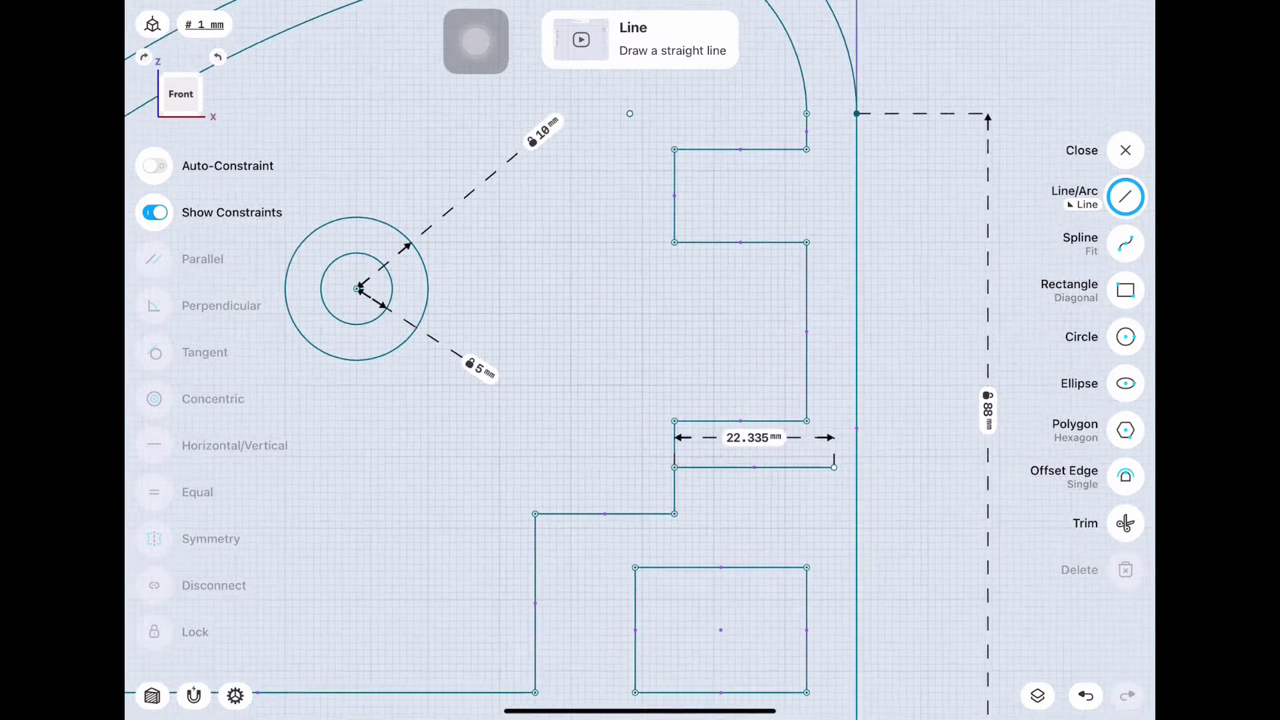
scroll(800, 433, up, 3)
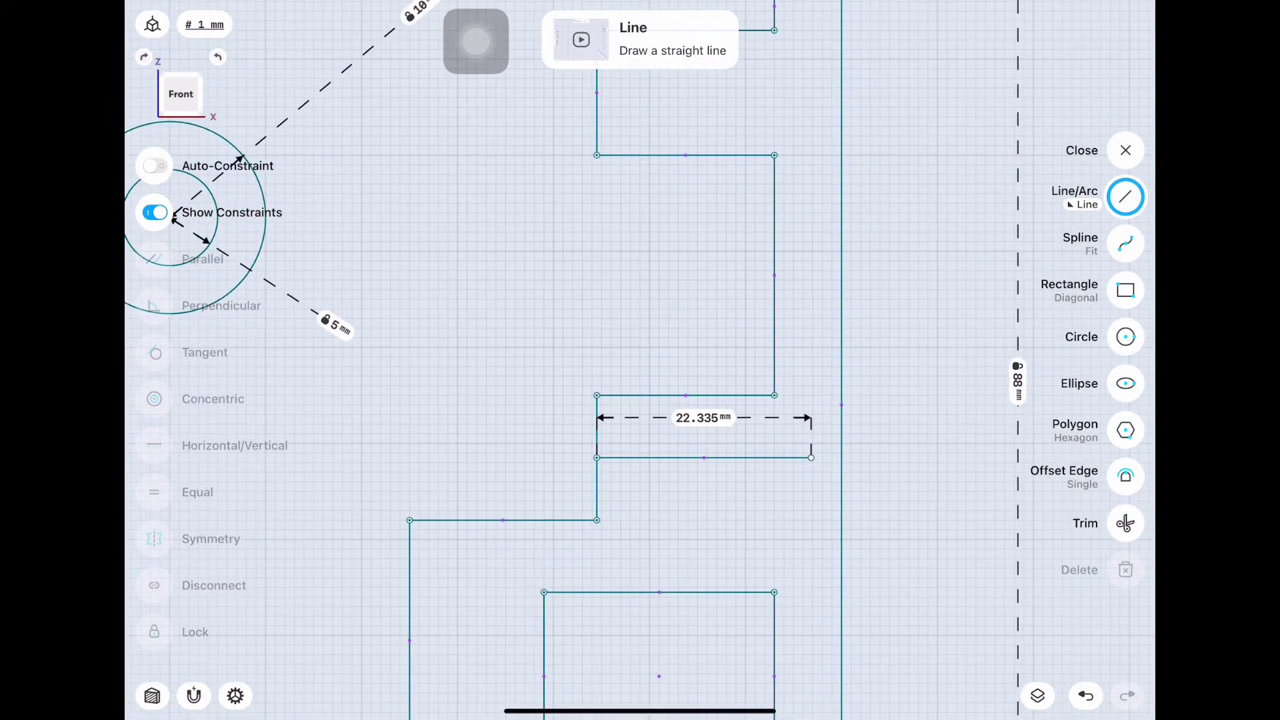
- Draw two small circles on the line and set the right circle's radius to 3.25 mm
key(c)
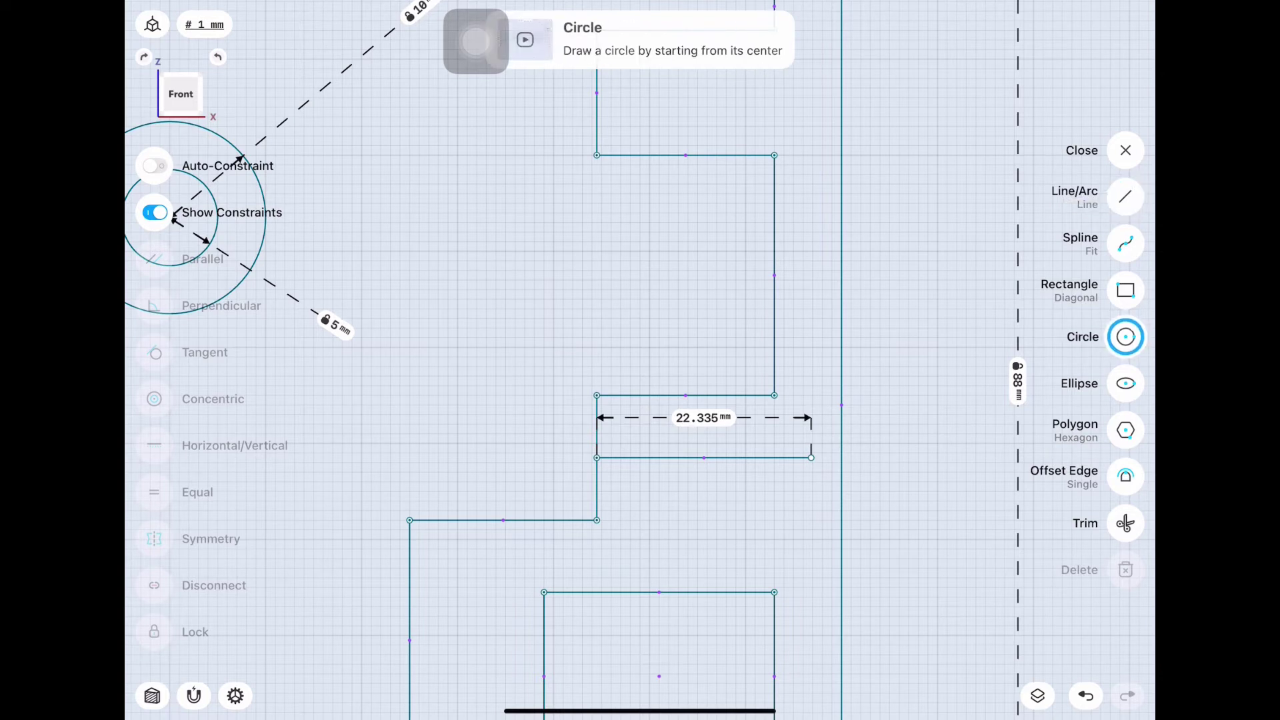
drag(758, 458, 788, 457)
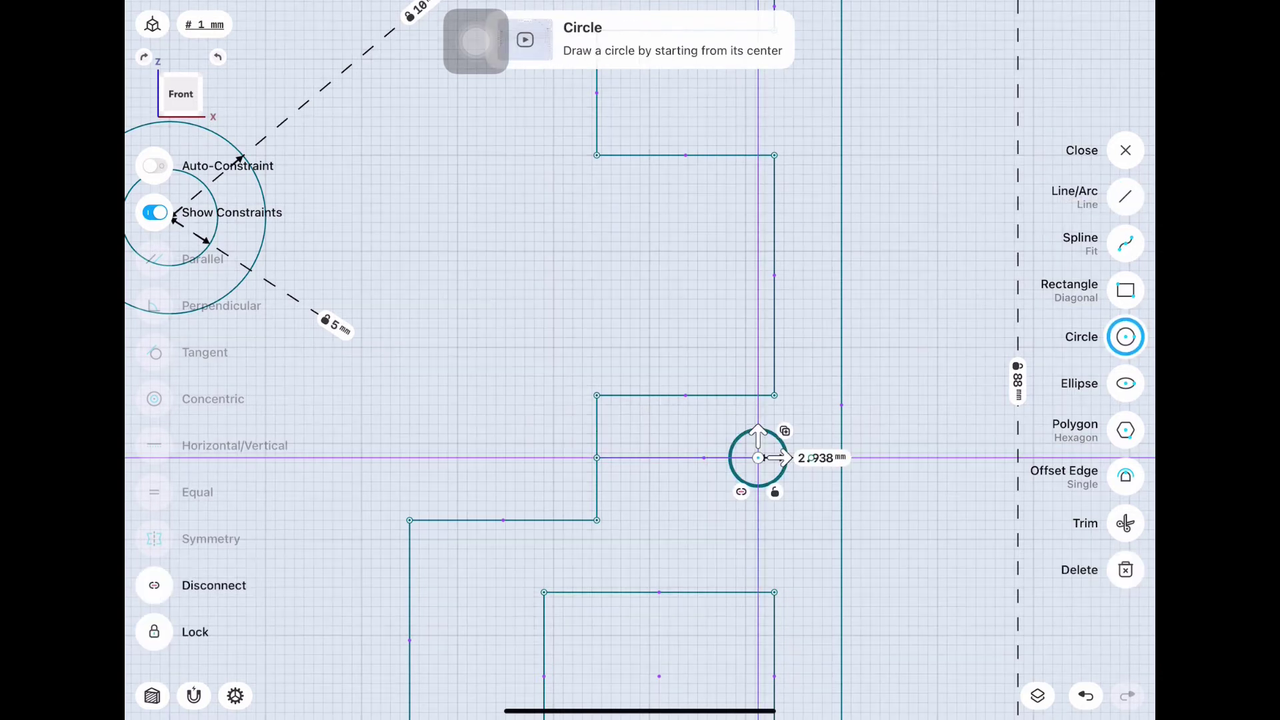
click(654, 458)
click(758, 458)
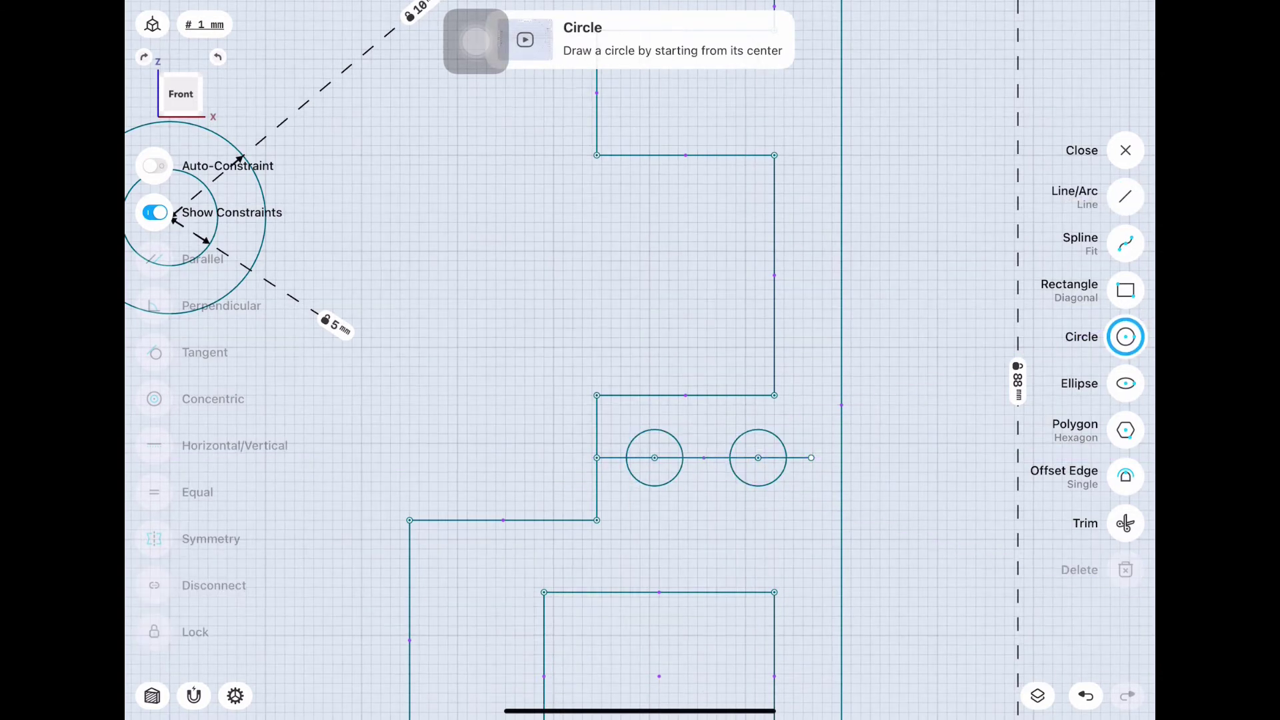
click(814, 492)
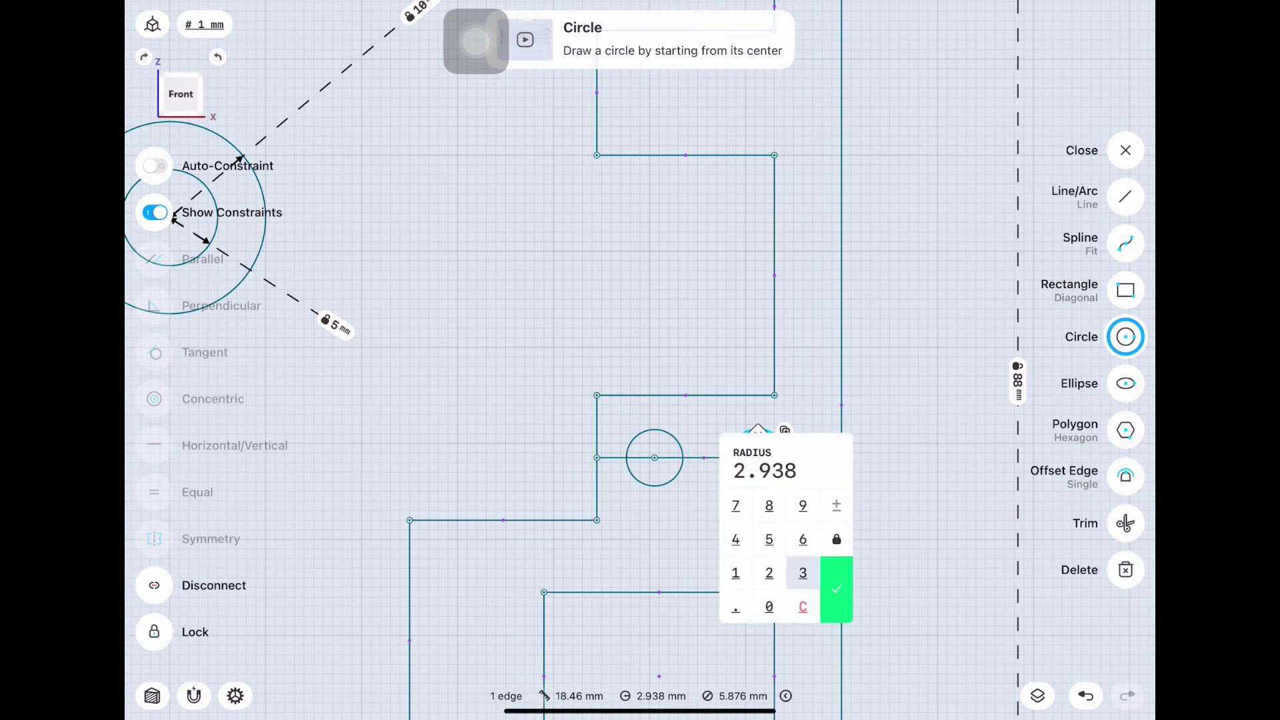
click(835, 589)
key(ctrl+z)
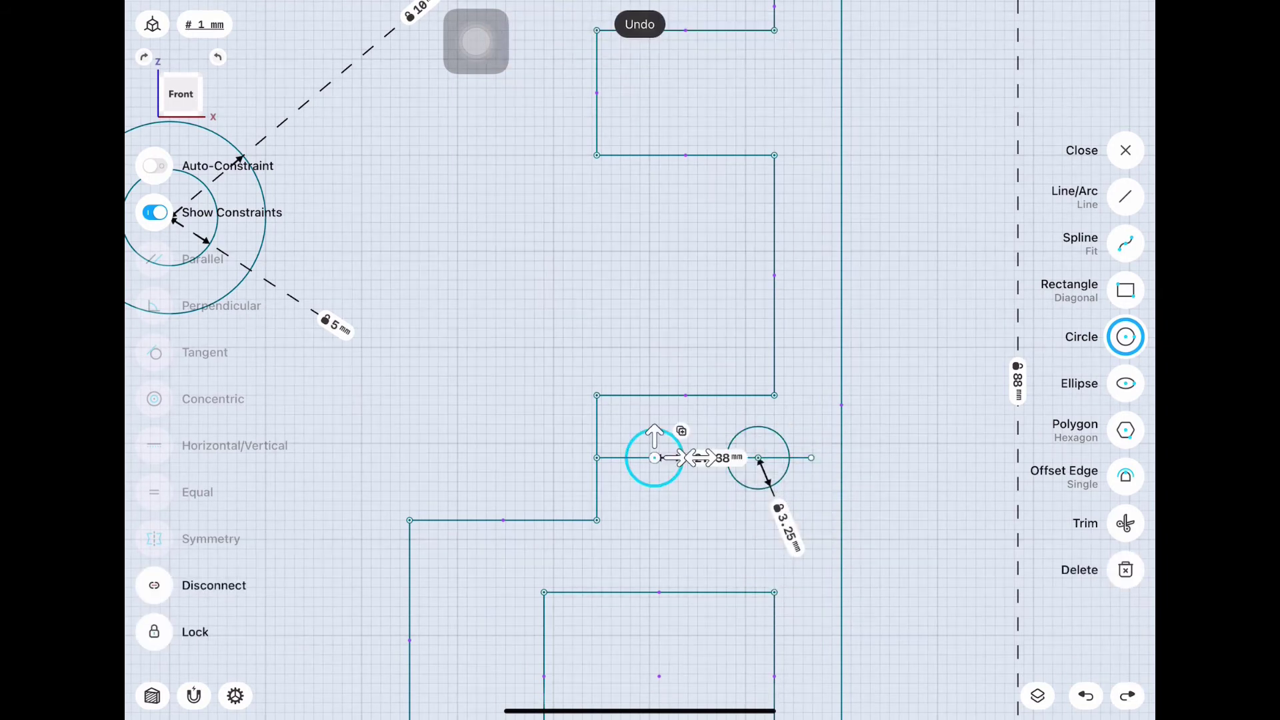
- Give the left circle a 3.25 mm radius and delete the horizontal line through the circles
click(686, 520)
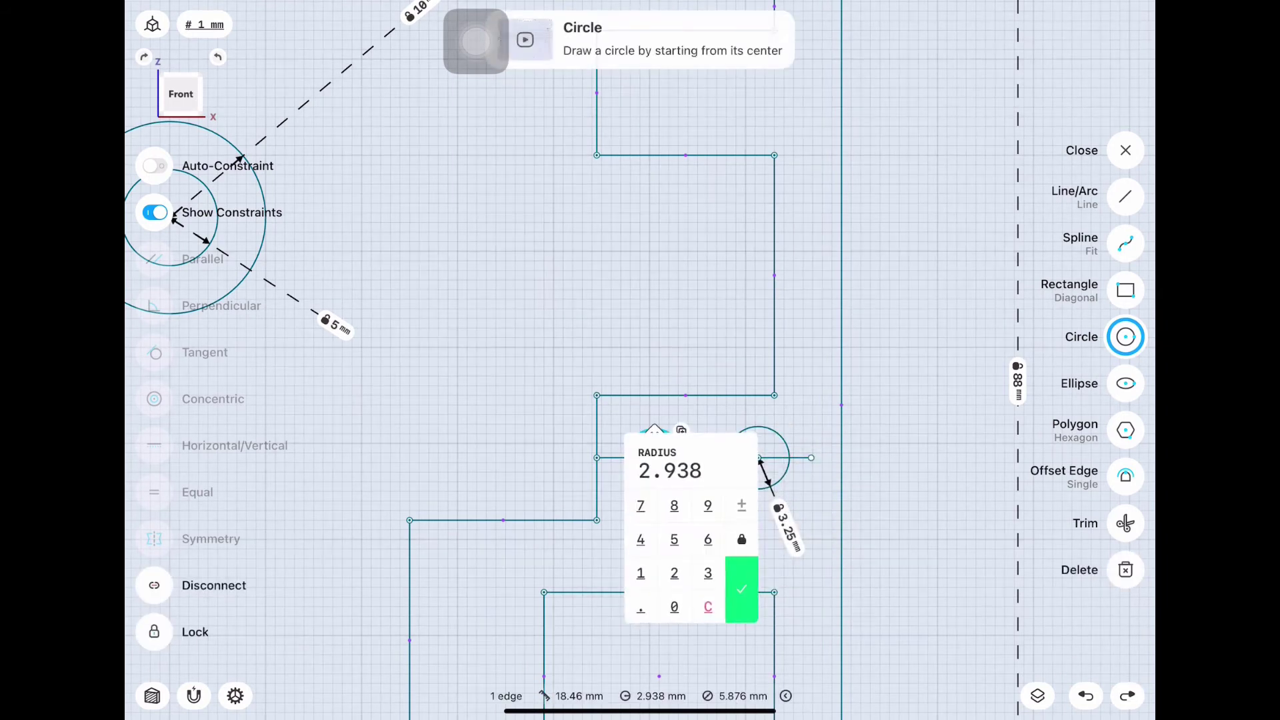
text(3)
click(641, 607)
click(674, 573)
click(674, 539)
click(741, 589)
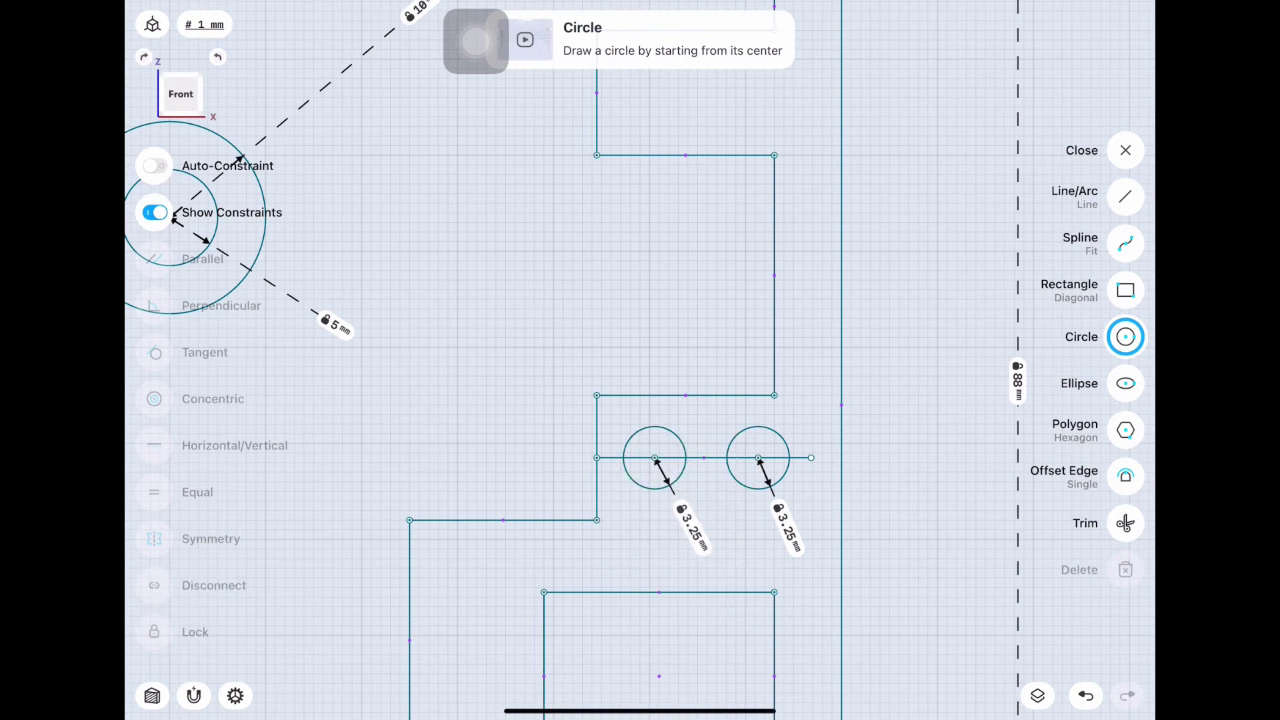
scroll(706, 460, up, 3)
scroll(706, 460, left, 2)
click(653, 431)
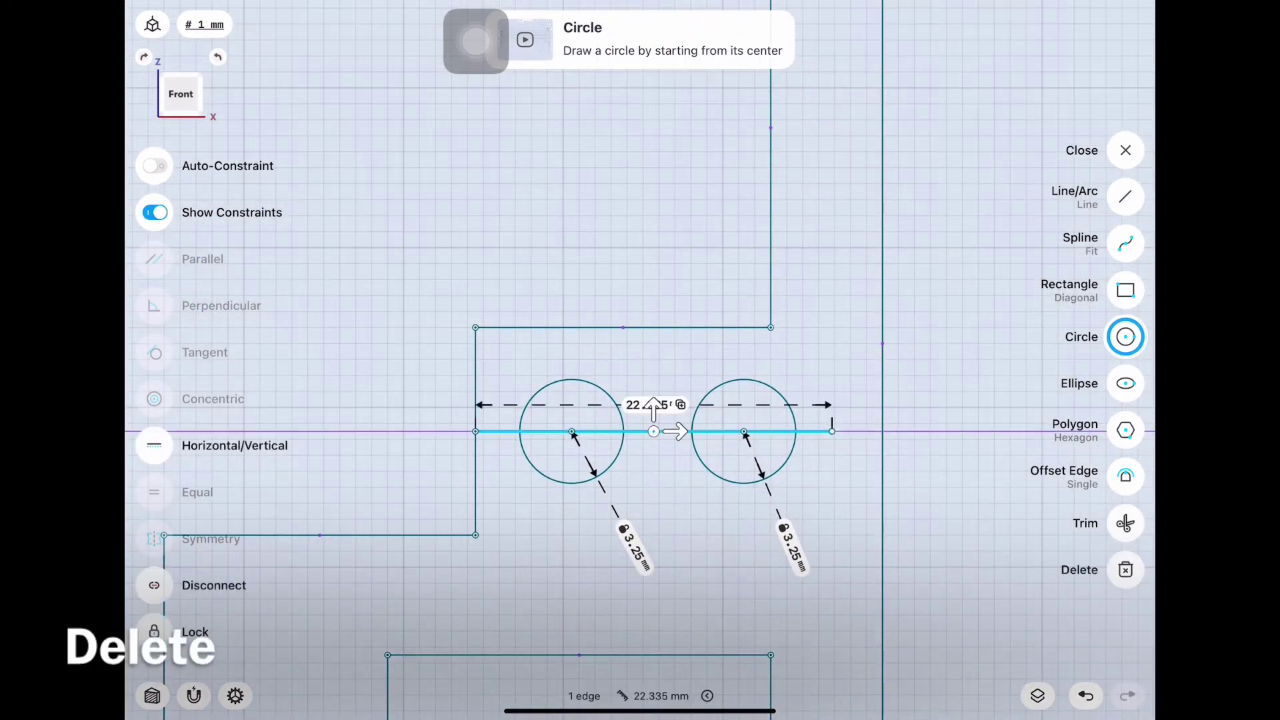
click(1125, 569)
- Place the right circle 6.5 mm from the right edge and lock its centre
click(882, 344)
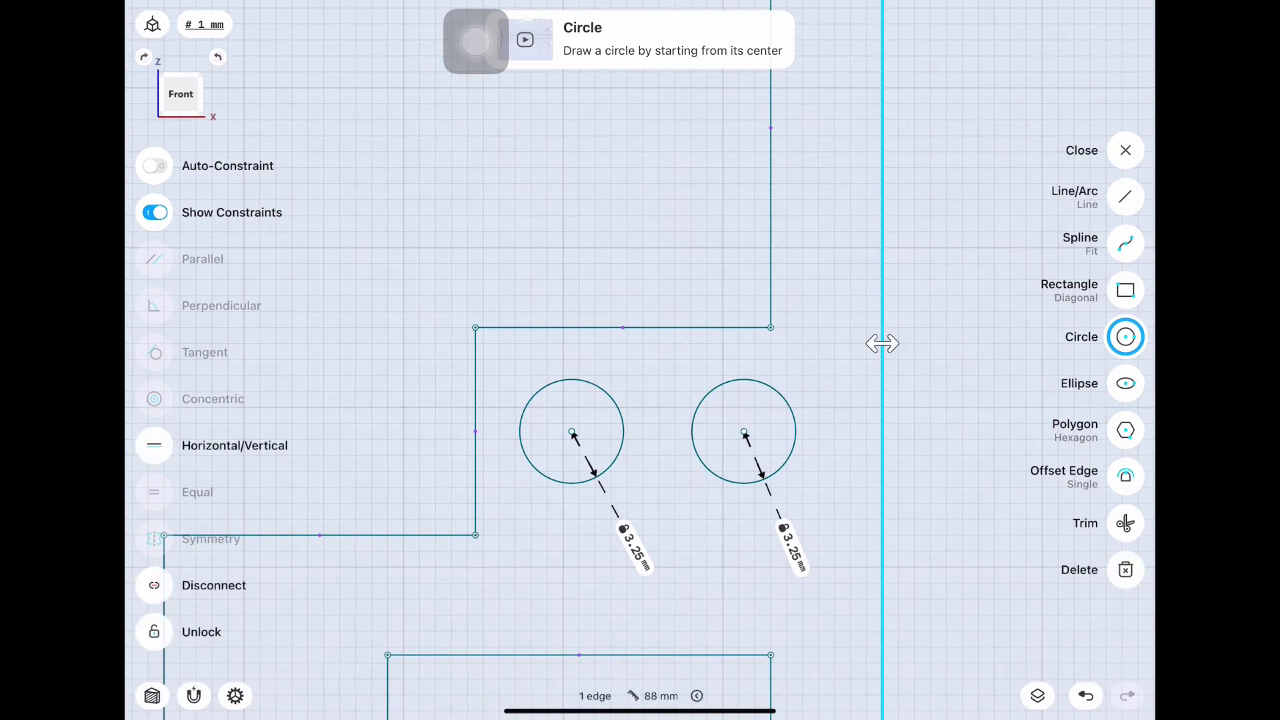
click(781, 394)
click(813, 405)
text(6.)
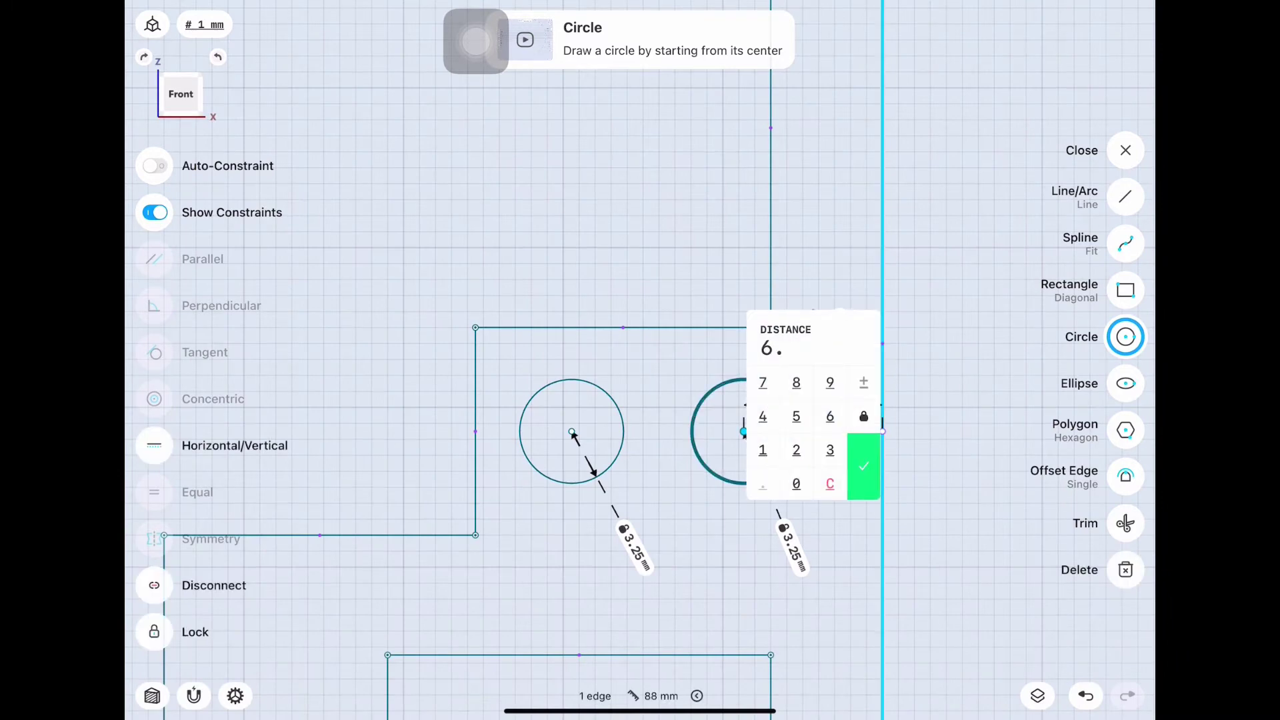
click(796, 416)
click(863, 466)
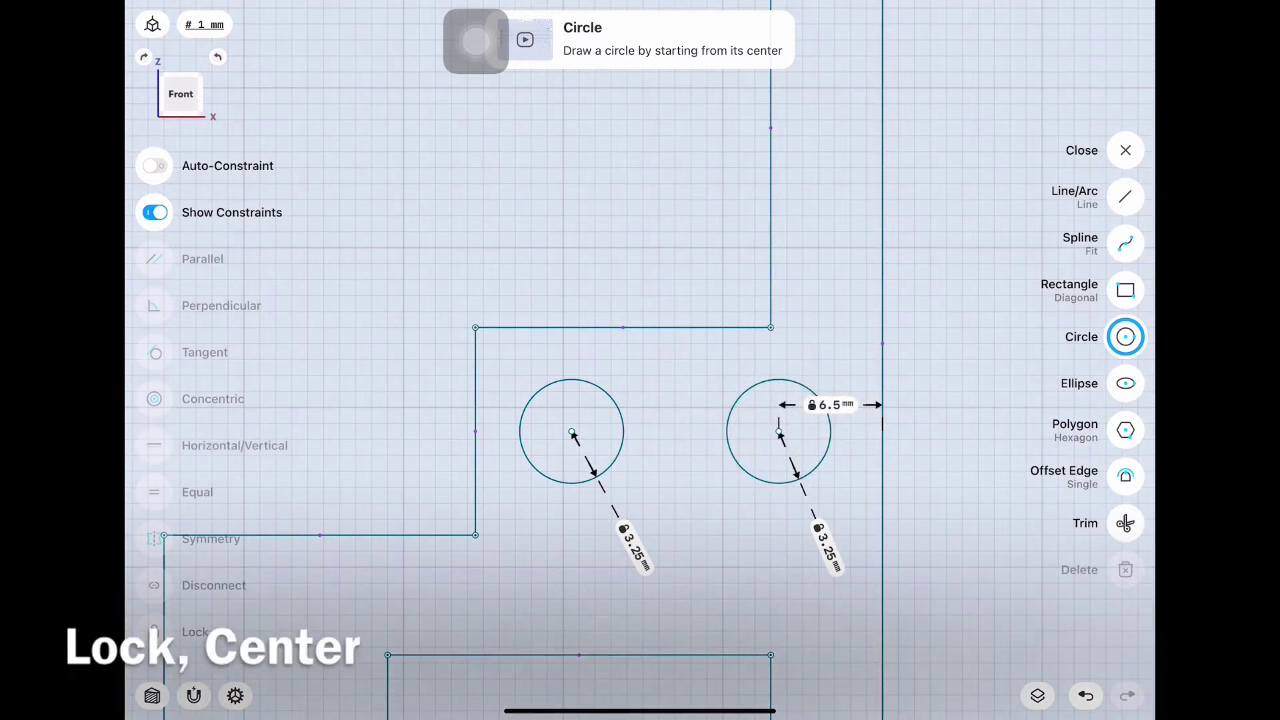
click(778, 431)
click(153, 632)
- Set the two circle centres 12.5 mm apart
click(572, 431)
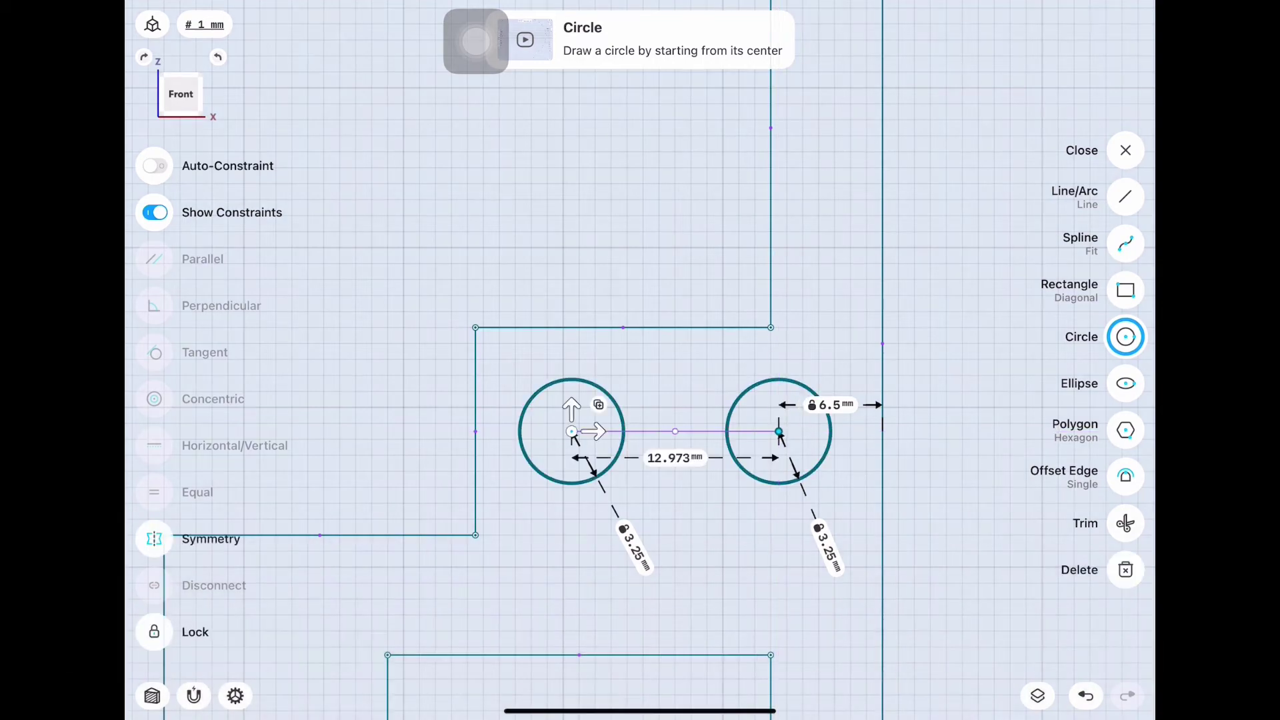
click(675, 458)
click(624, 522)
click(624, 560)
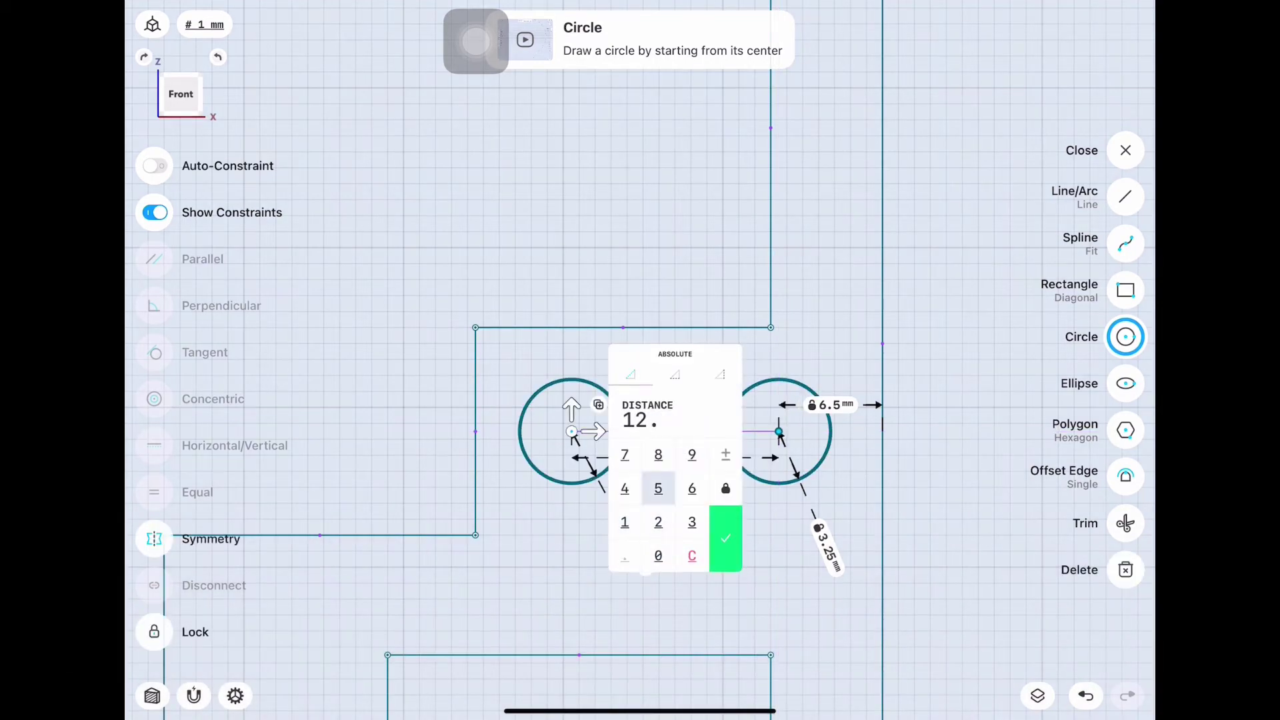
click(657, 486)
click(726, 537)
mouse_move(579, 431)
mouse_down()
mouse_move(697, 549)
mouse_move(642, 568)
mouse_up()
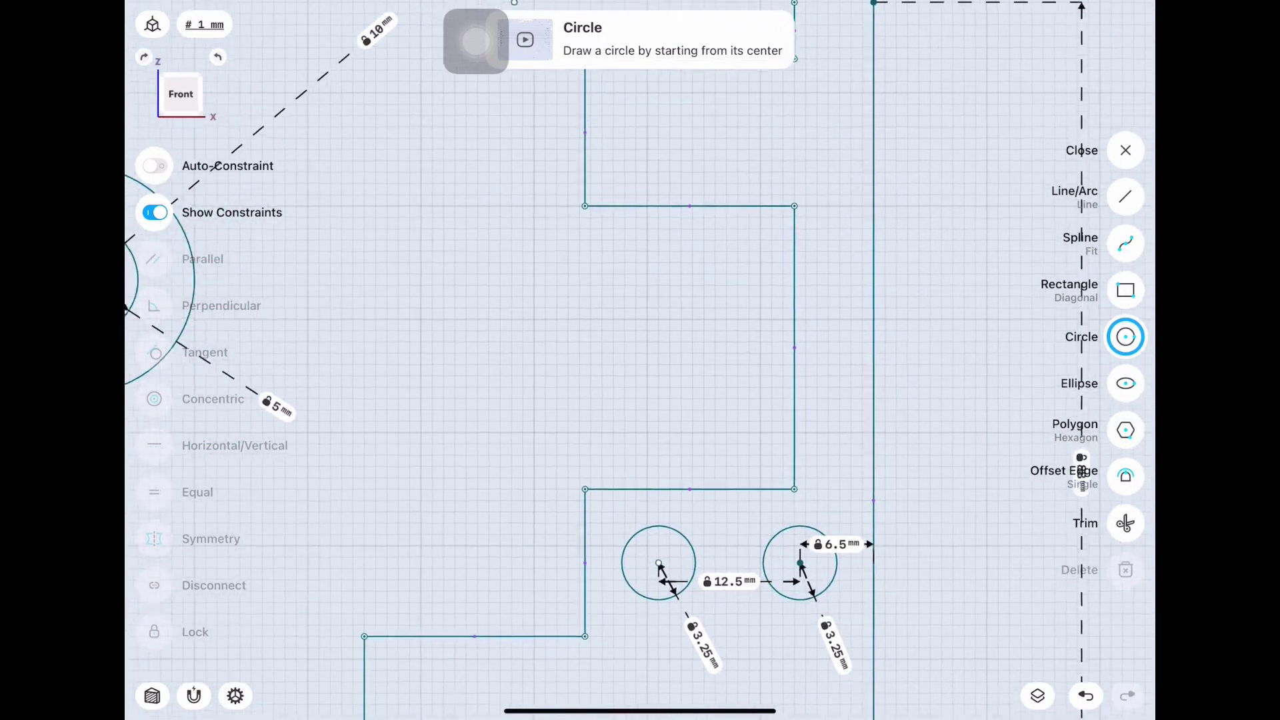
- Copy both circles upward into the upper notch
click(1125, 196)
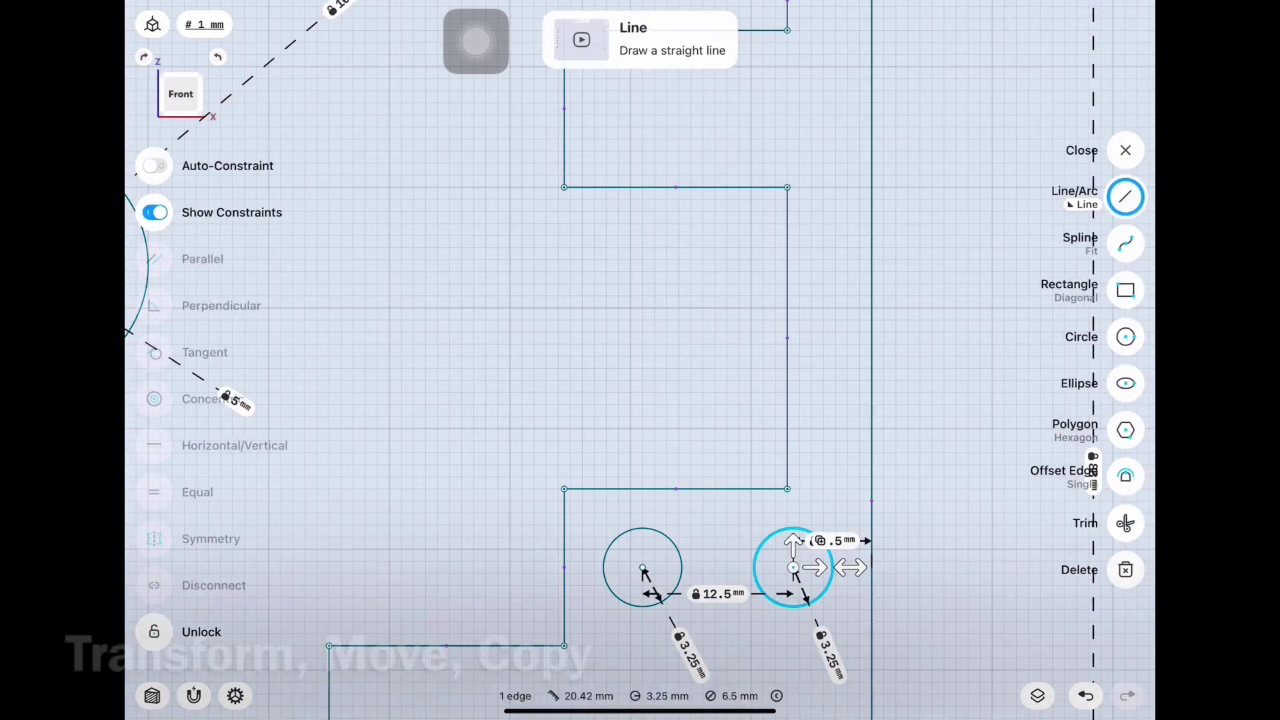
click(744, 541)
drag(718, 545, 717, 75)
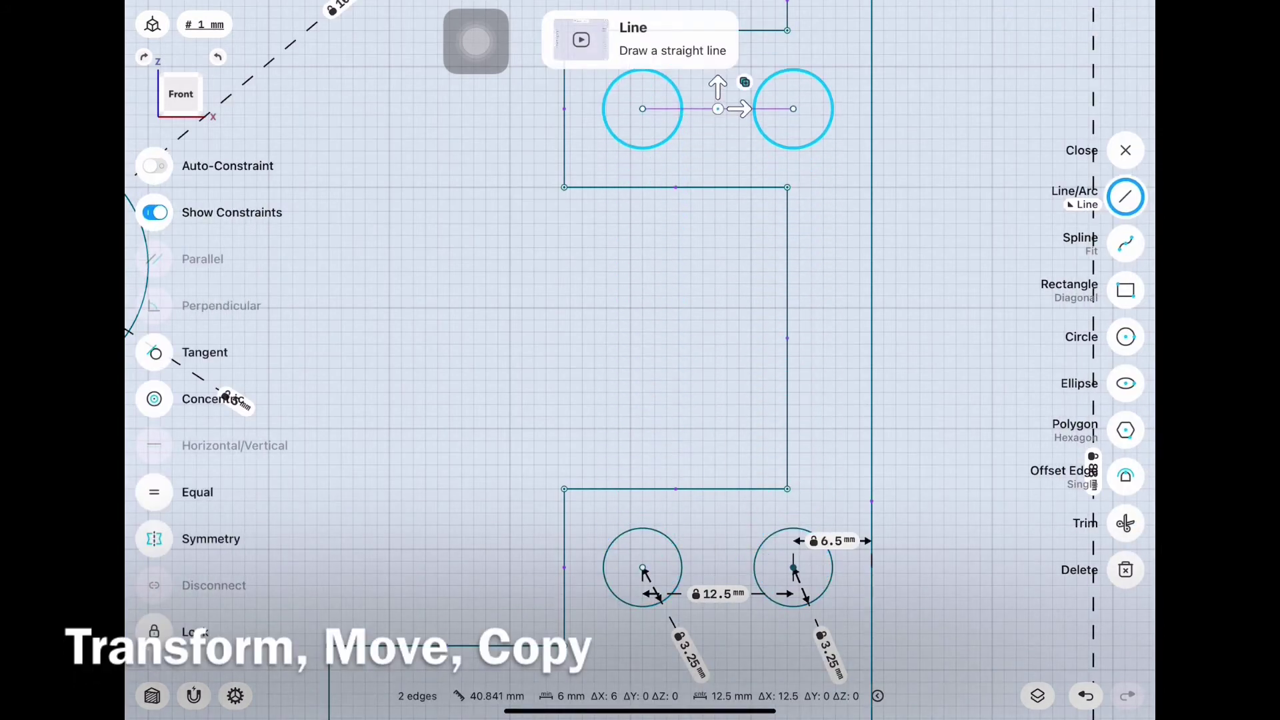
key(Escape)
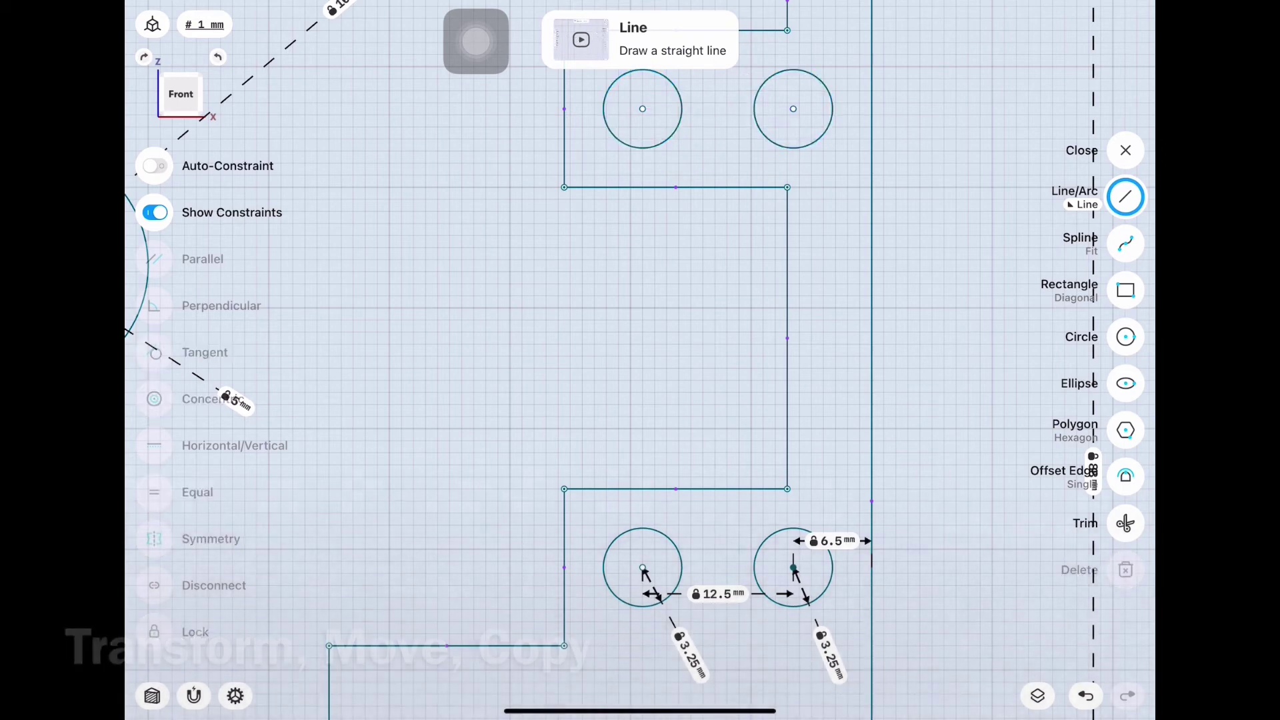
- Space the copied circle pair 38 mm above the originals and close the sketch
click(793, 109)
click(794, 567)
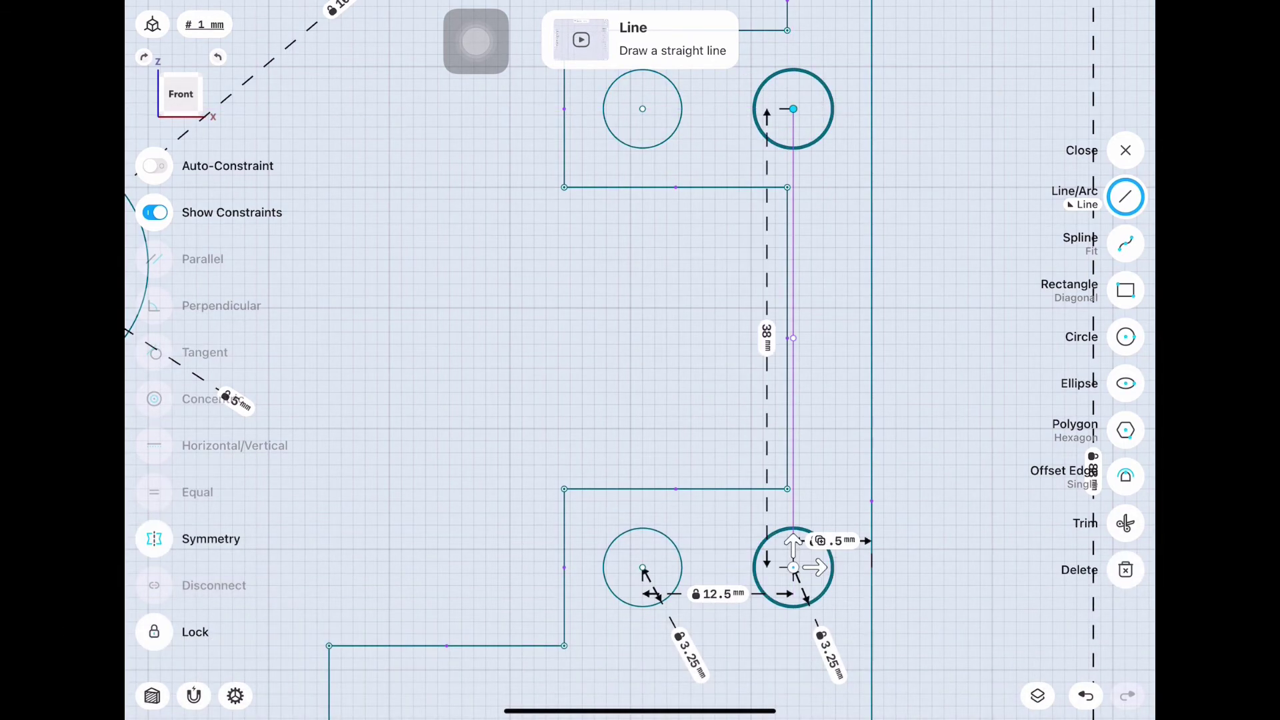
click(765, 337)
click(817, 419)
click(1125, 150)
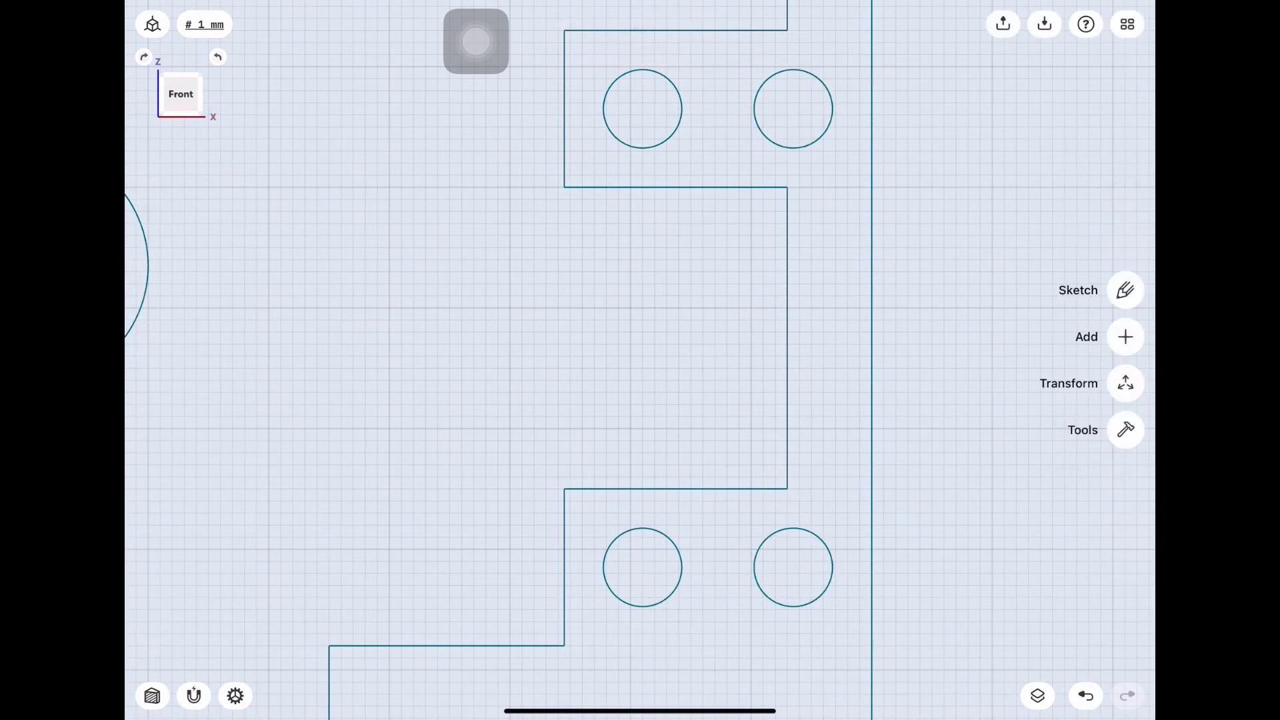
scroll(640, 360, down, 5)
scroll(639, 360, down, 3)
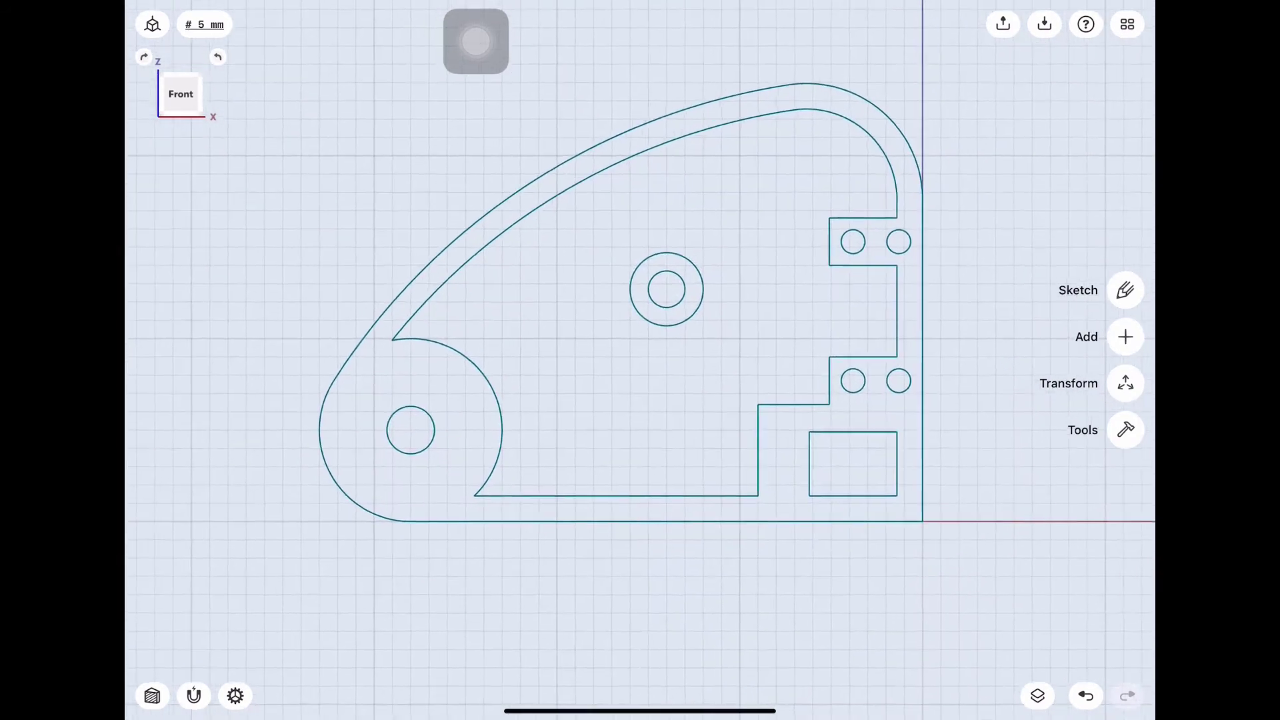
scroll(640, 360, up, 1)
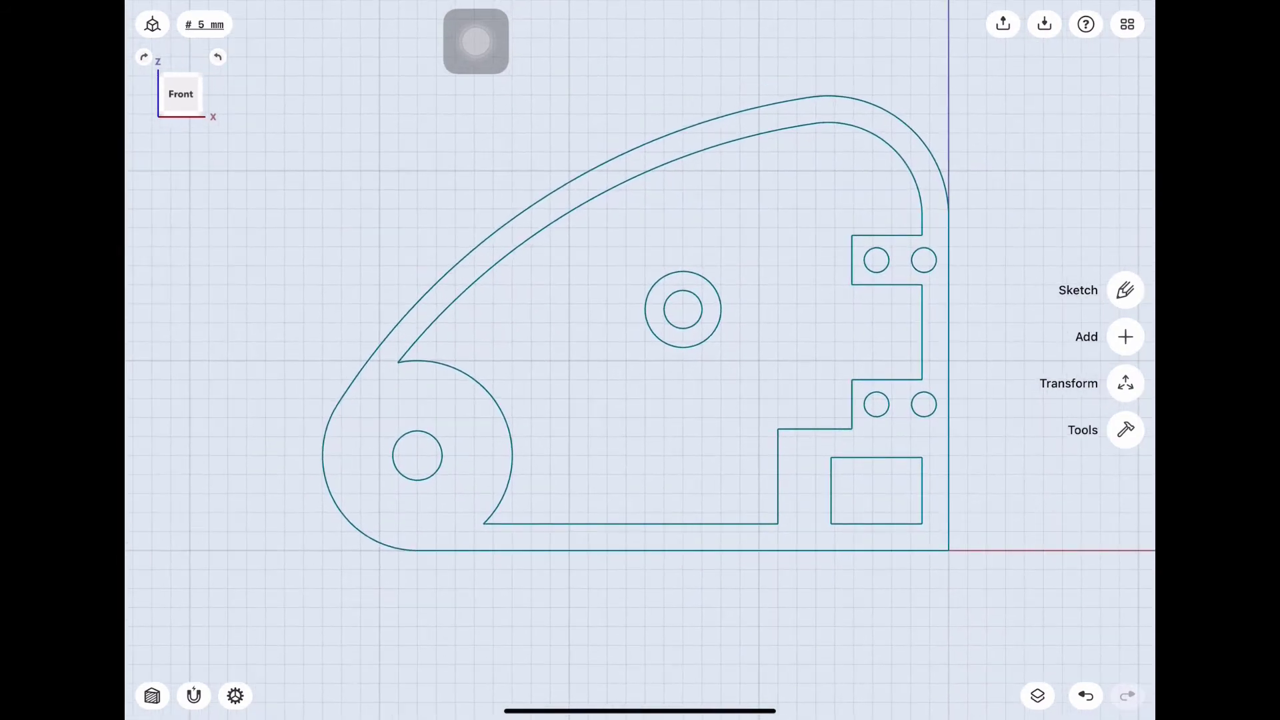
- Extrude the bracket profile and centre-hole ring 26 mm
click(181, 94)
drag(666, 333, 566, 400)
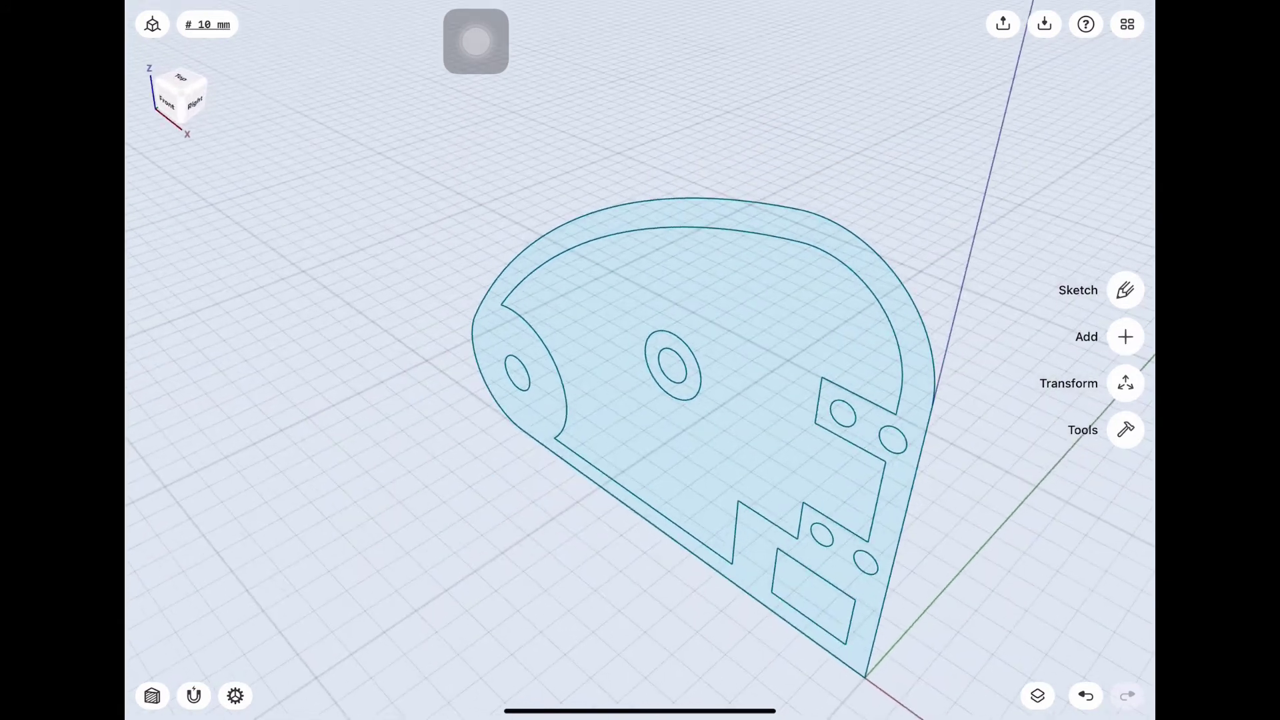
click(867, 527)
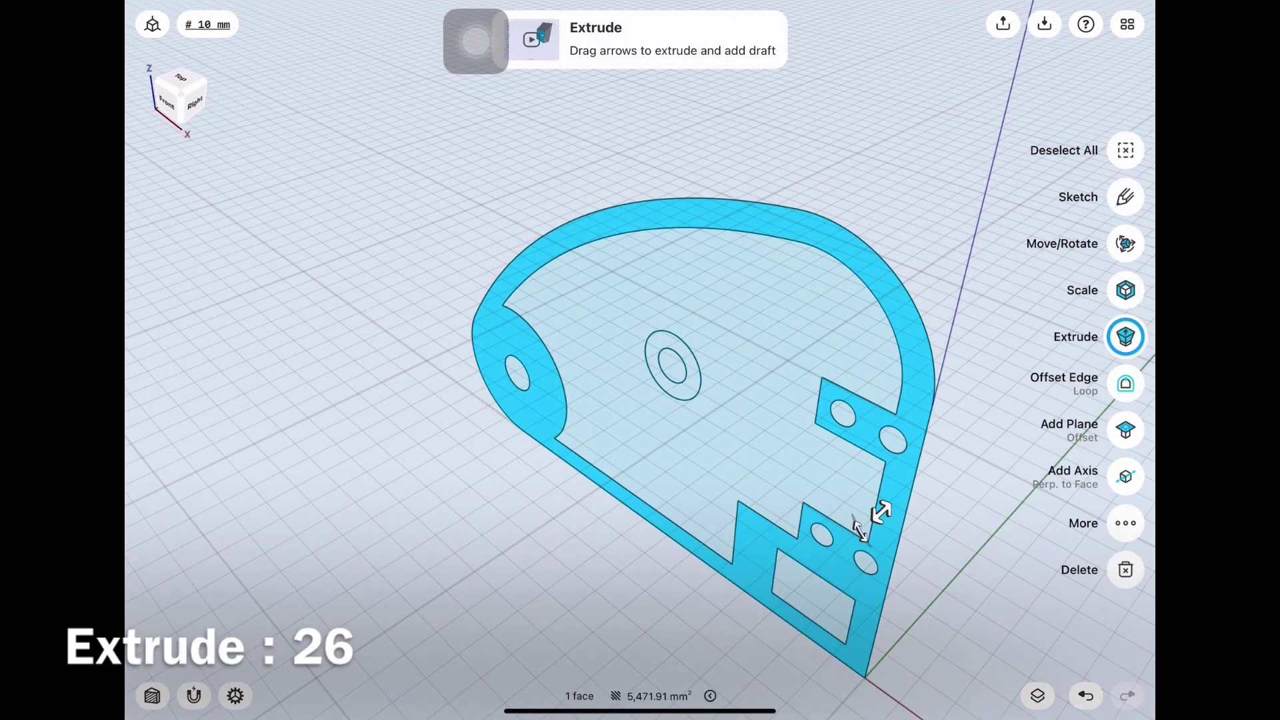
click(656, 383)
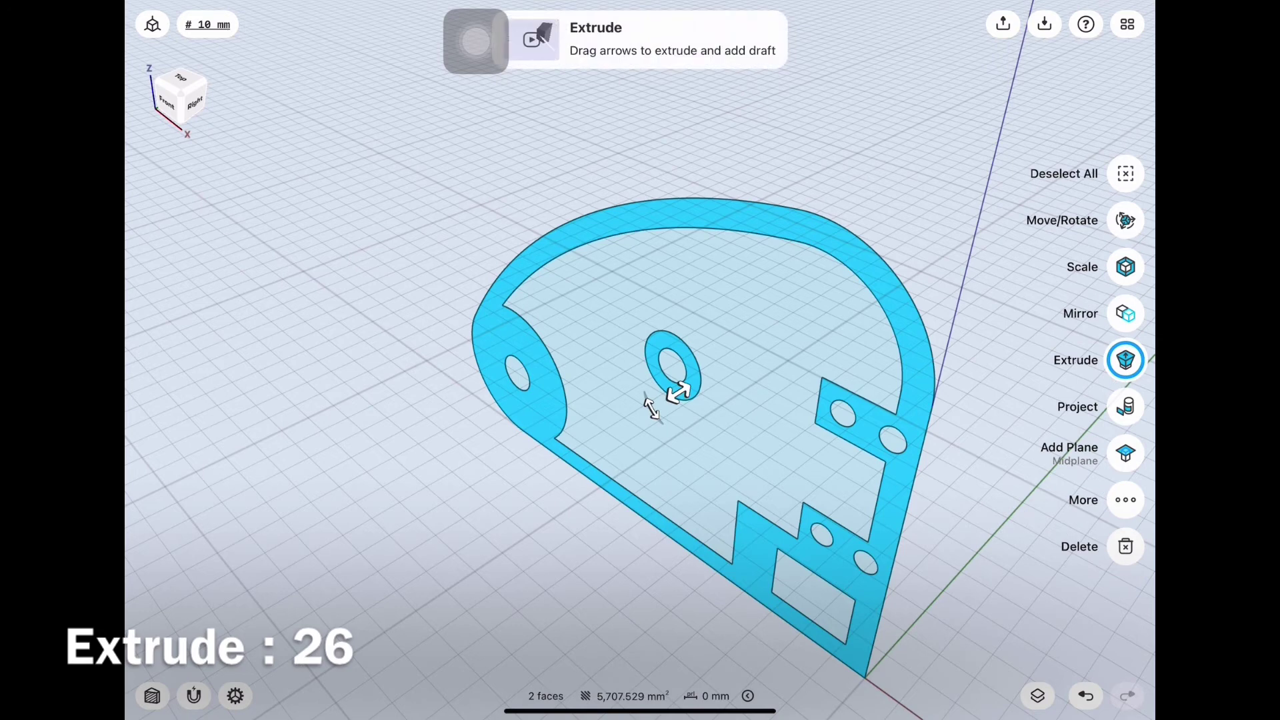
drag(650, 407, 570, 460)
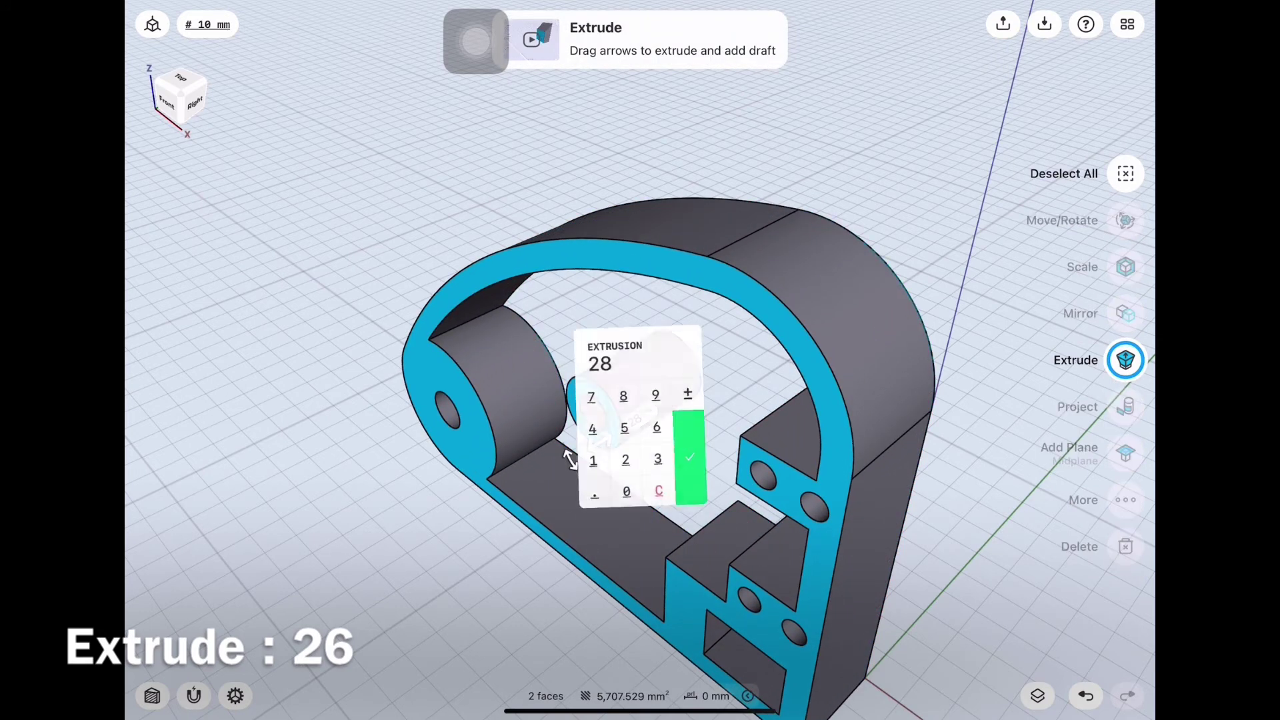
text(26)
key(Return)
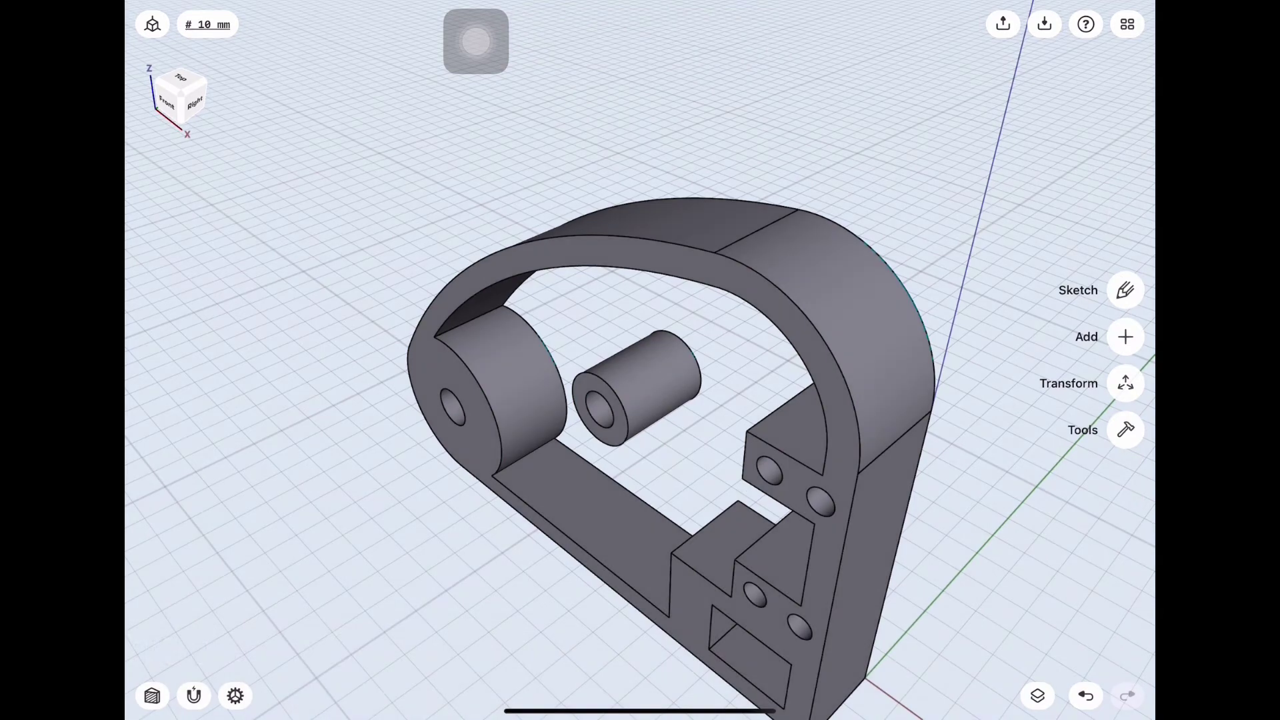
- Hide Body 01 and 02, extrude the inner pocket face 6 mm, then show Body 01 again
click(1037, 695)
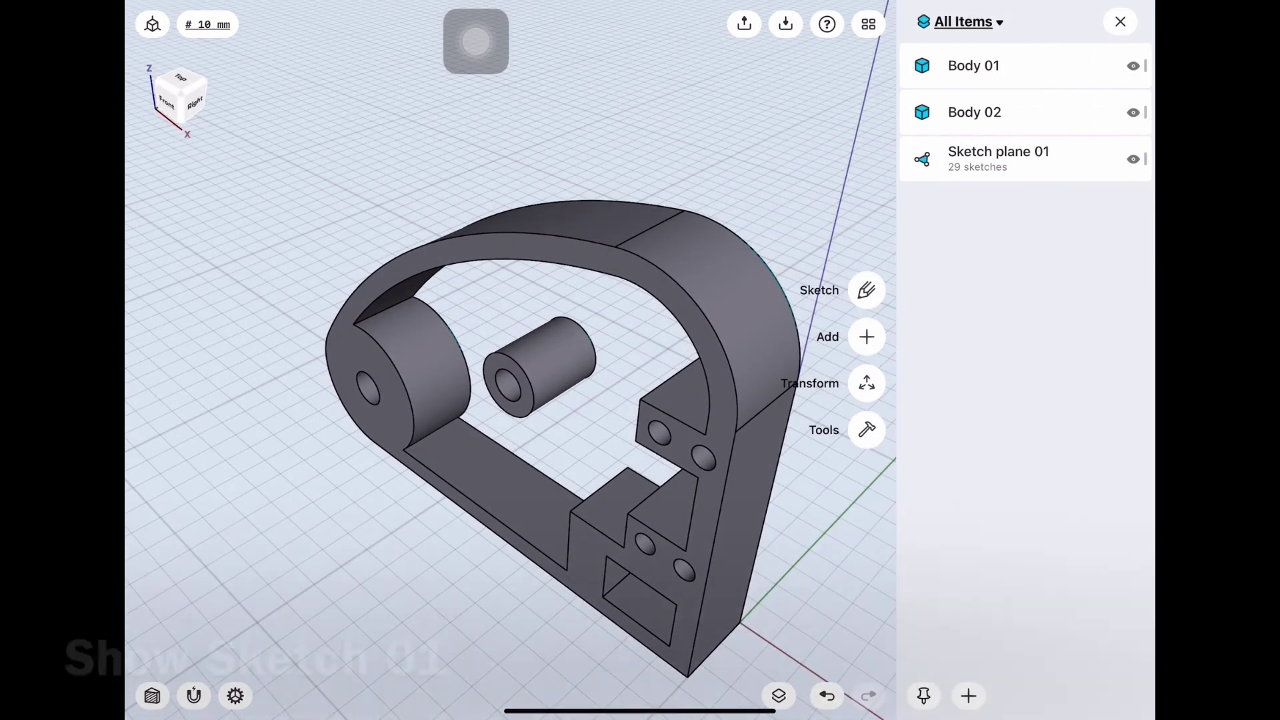
click(1132, 112)
click(1132, 65)
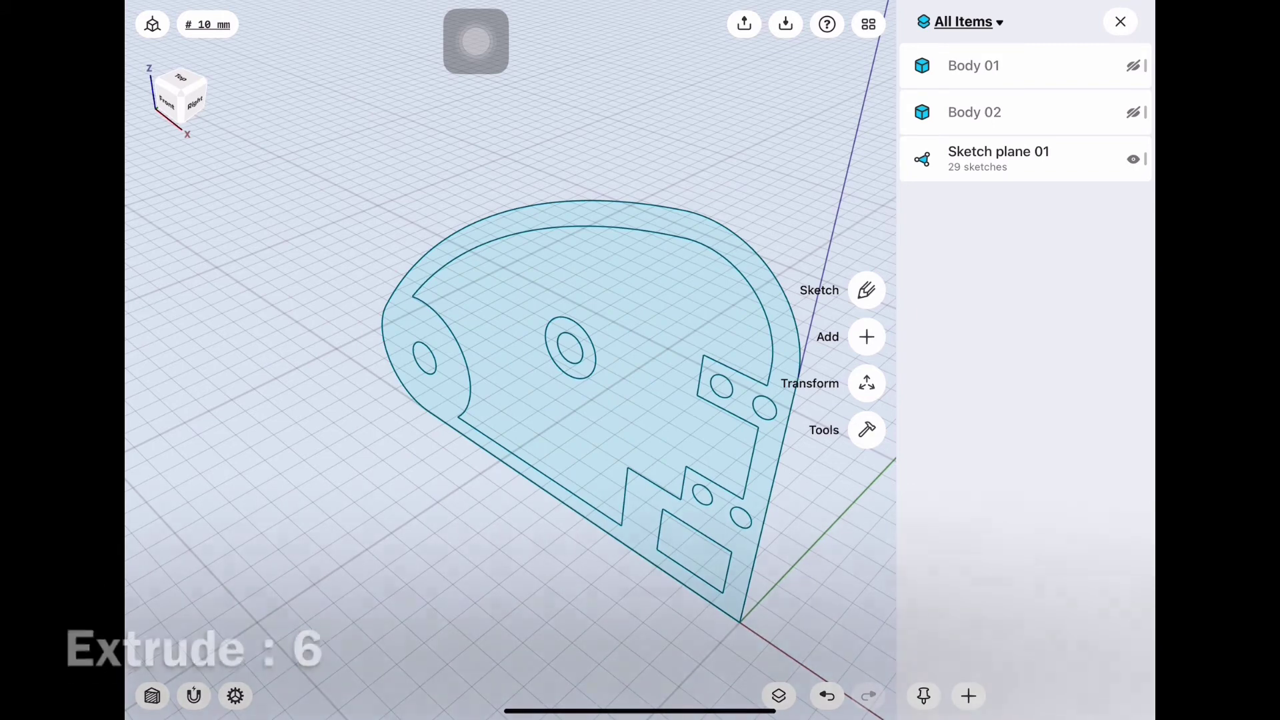
click(602, 433)
drag(590, 440, 527, 486)
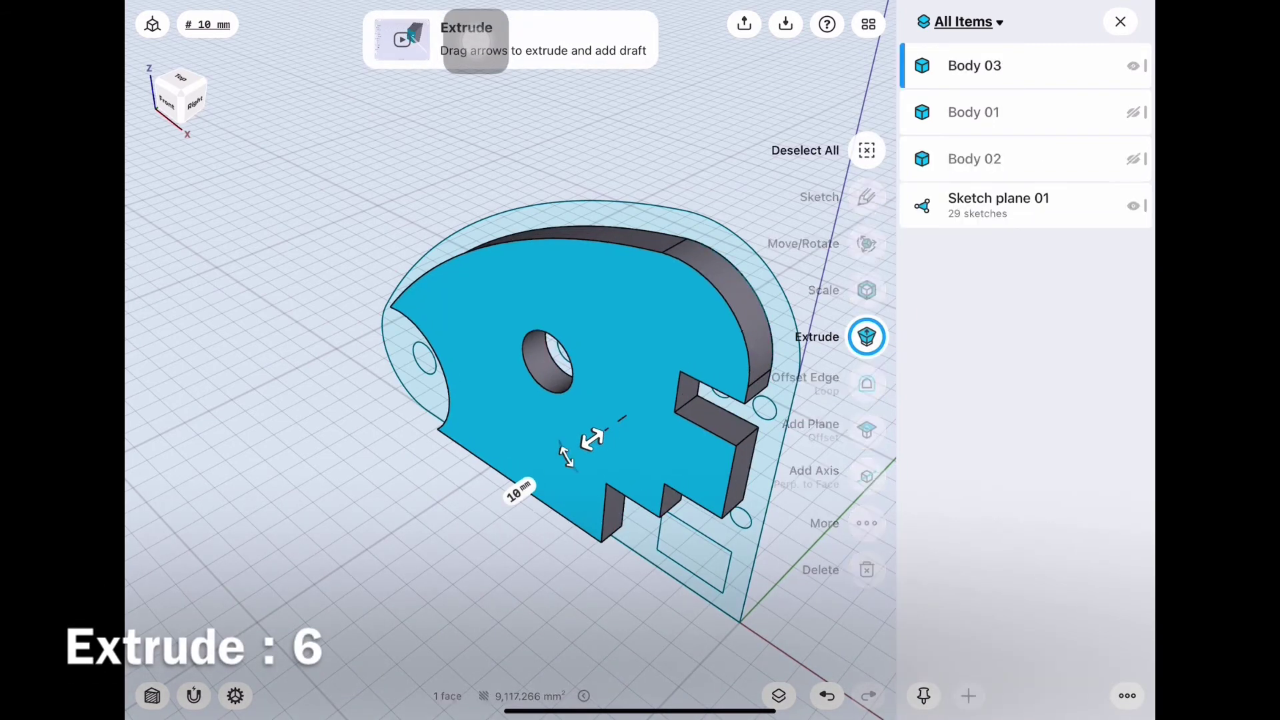
click(516, 486)
click(570, 536)
click(515, 492)
click(570, 536)
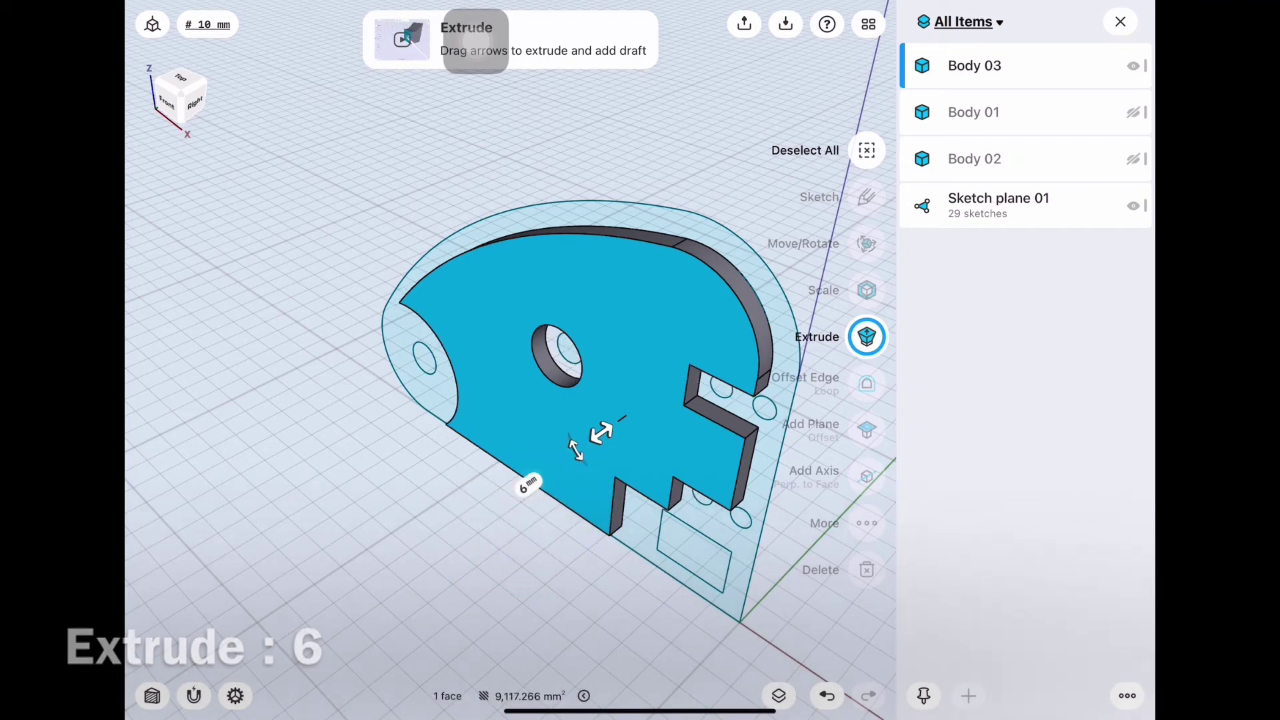
click(866, 150)
click(1133, 112)
- Show Body 02 again and orbit from the front view to an angled 3D view
click(1133, 159)
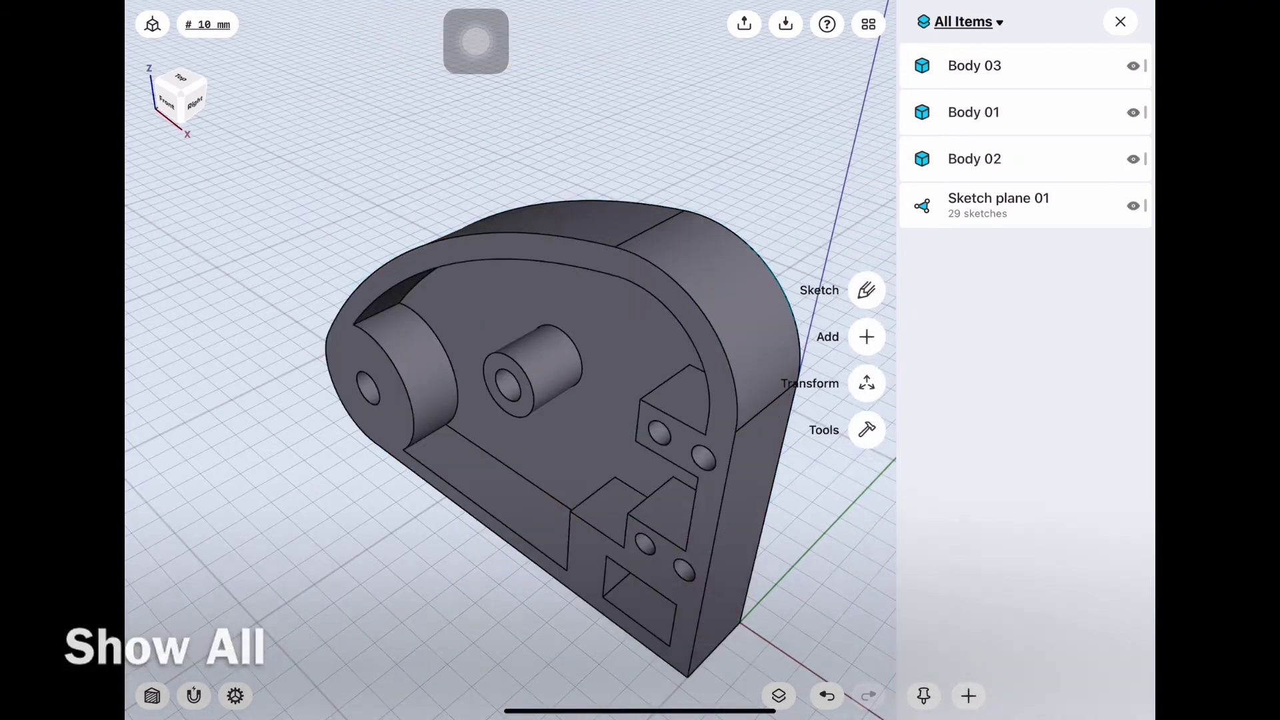
click(167, 101)
drag(467, 400, 534, 366)
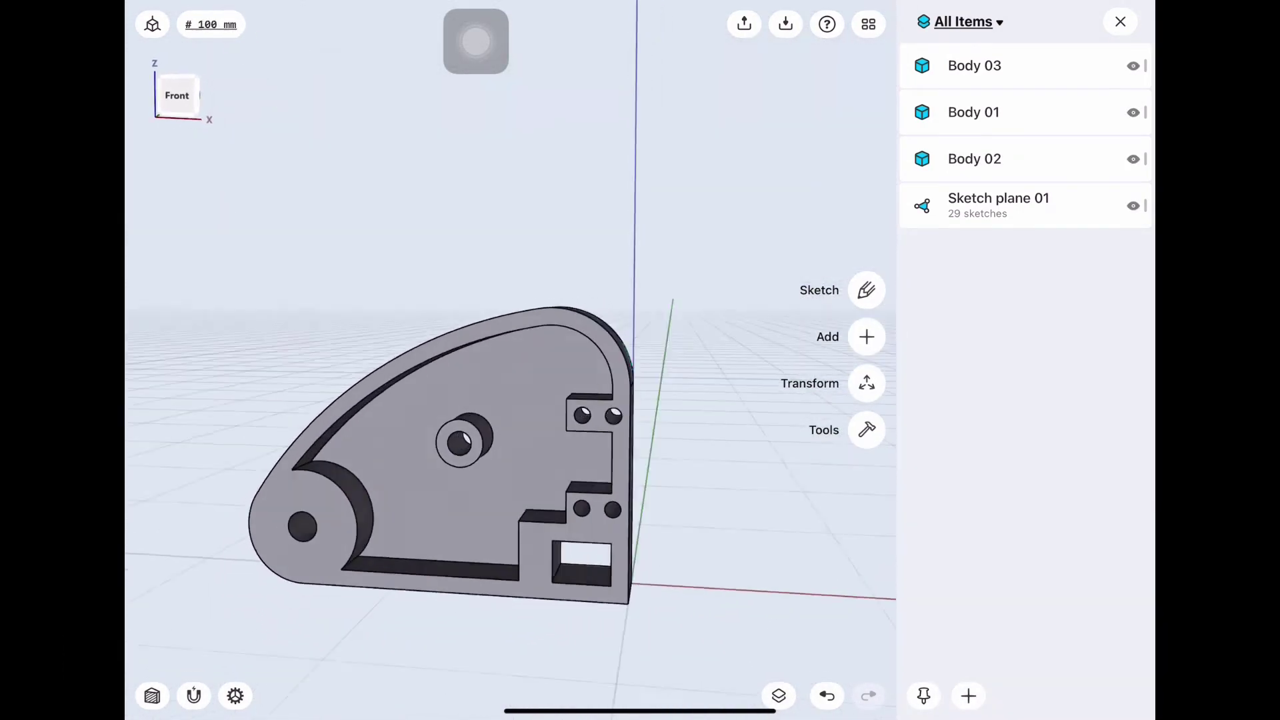
mouse_move(466, 434)
mouse_down()
mouse_move(433, 426)
mouse_move(480, 413)
mouse_up()
scroll(534, 400, up, 3)
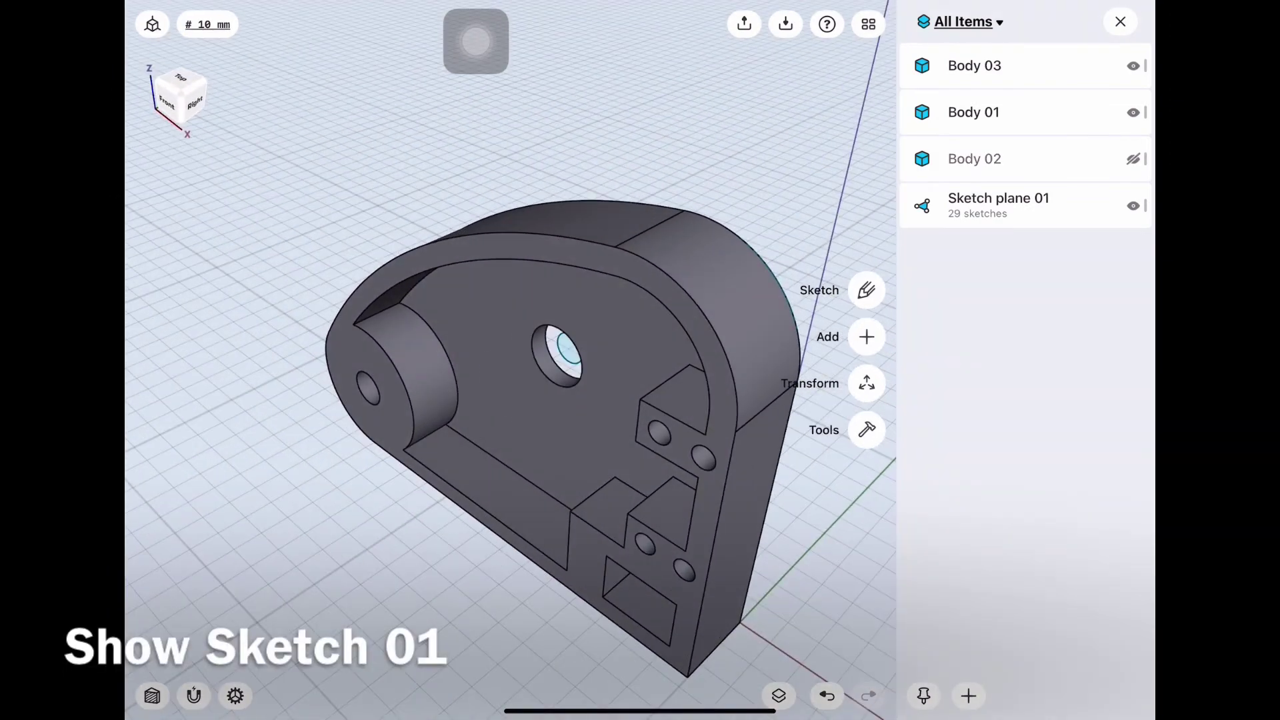
- Extrude the small corner rectangle into a 19 mm tall box
click(671, 571)
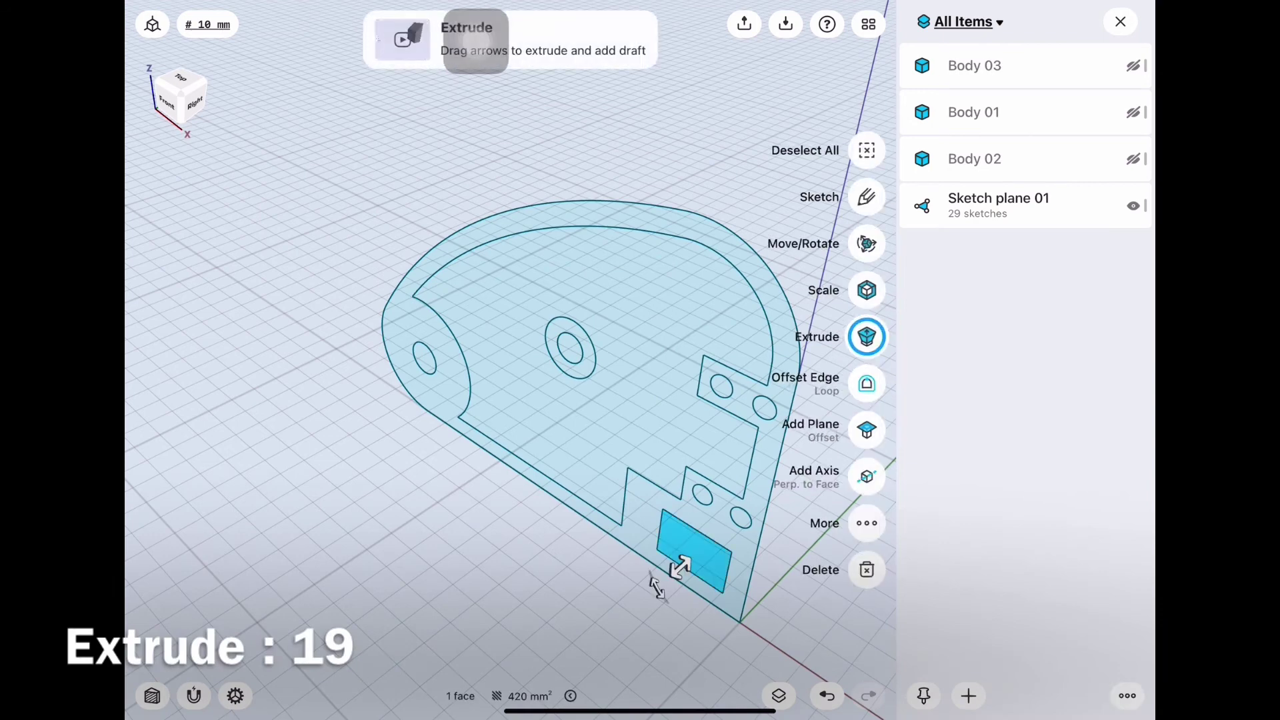
drag(672, 572, 651, 592)
click(645, 598)
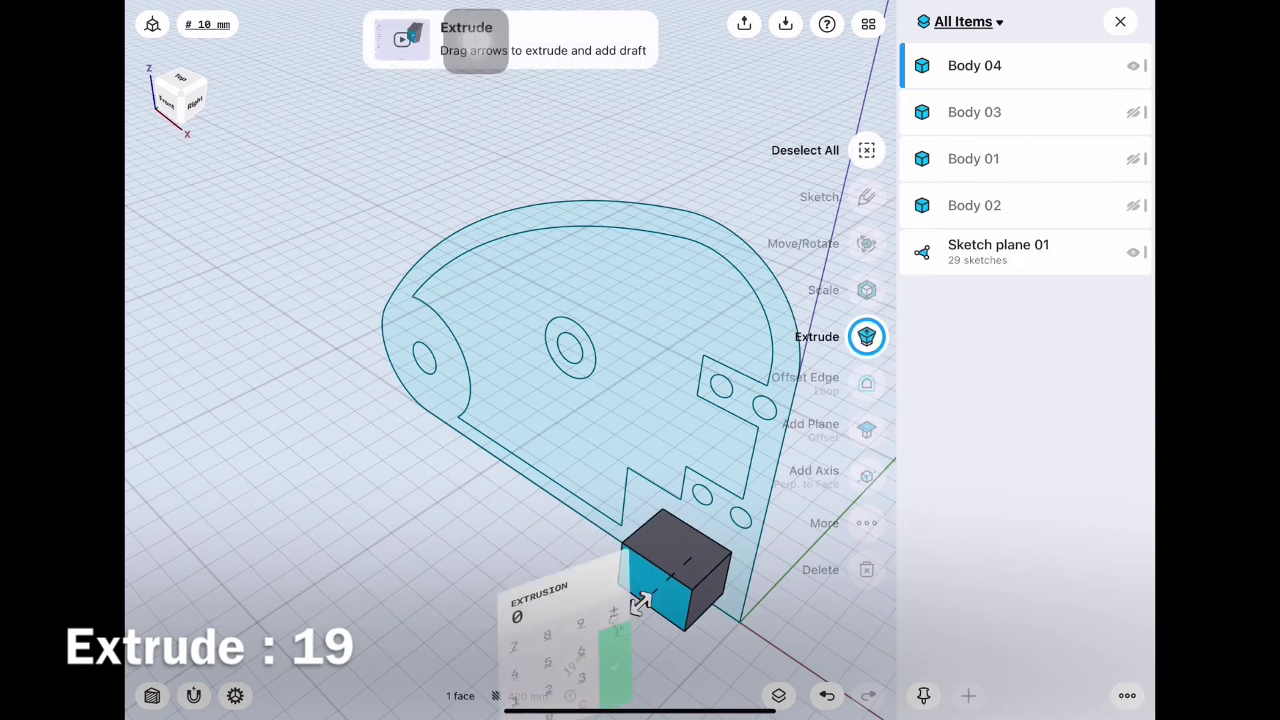
click(615, 625)
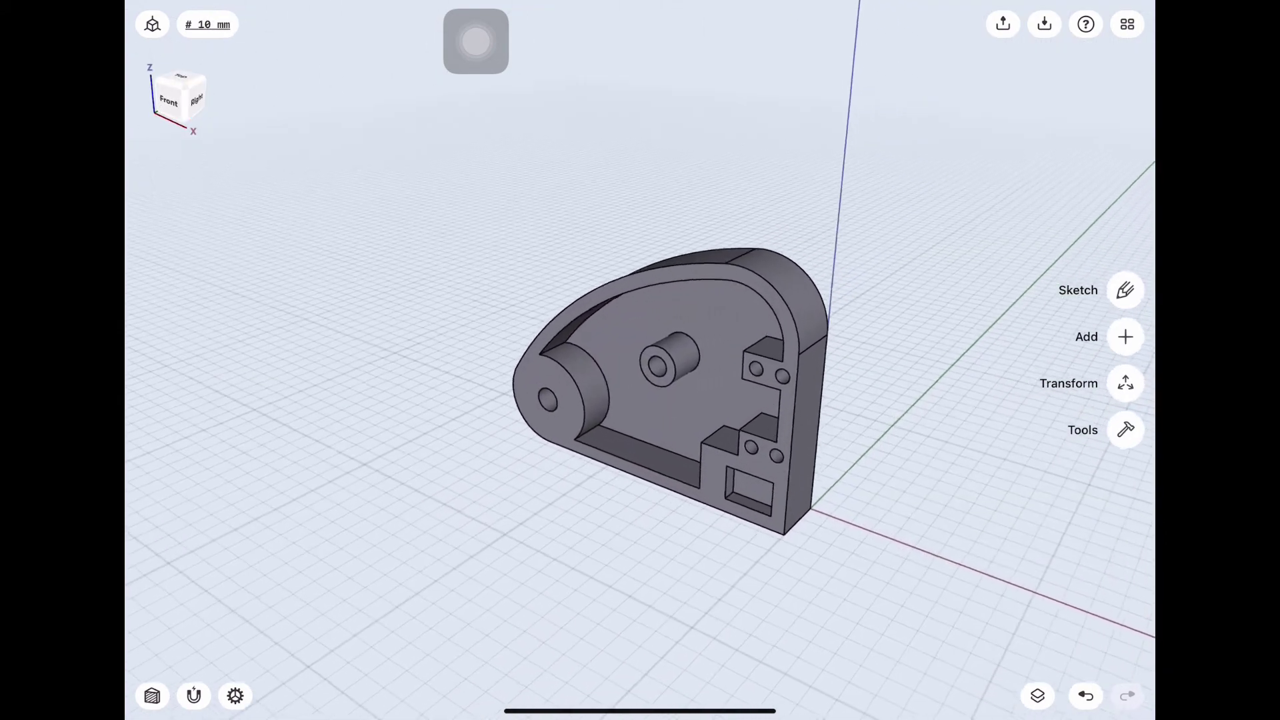
- Union the inner floor, centre boss and outer shell bodies into one solid
click(1125, 430)
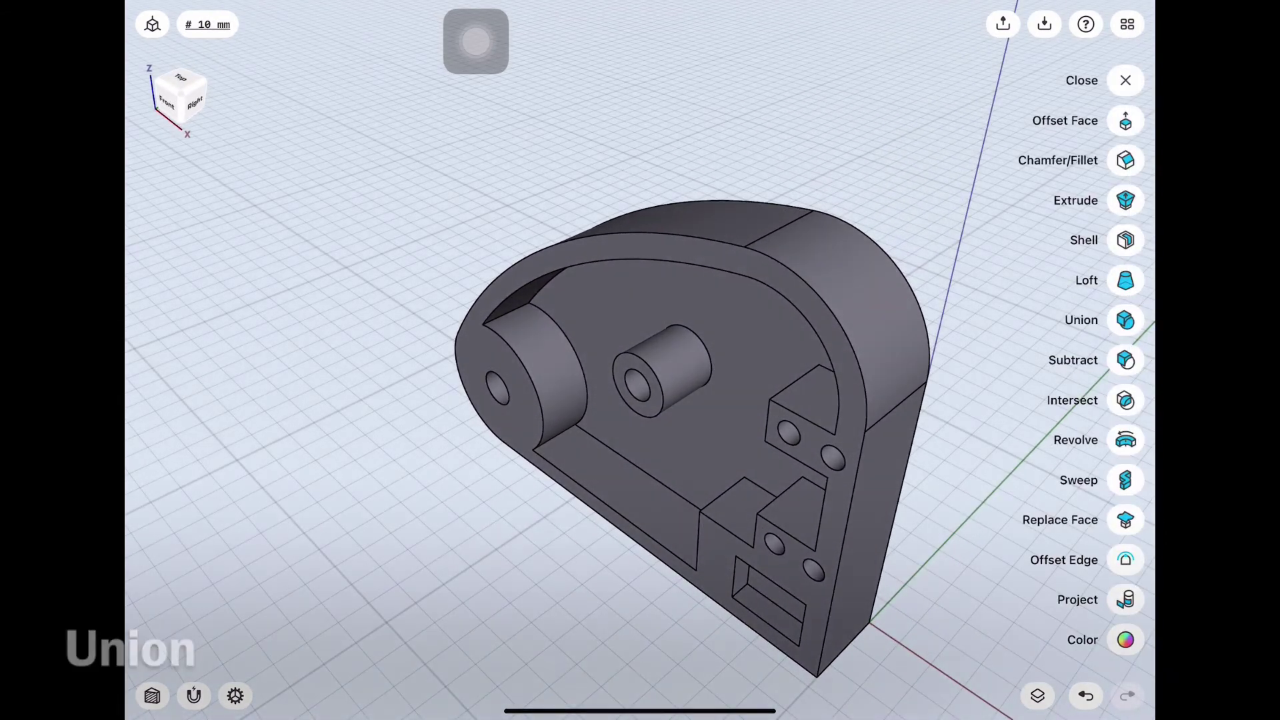
click(1125, 320)
click(720, 433)
click(660, 370)
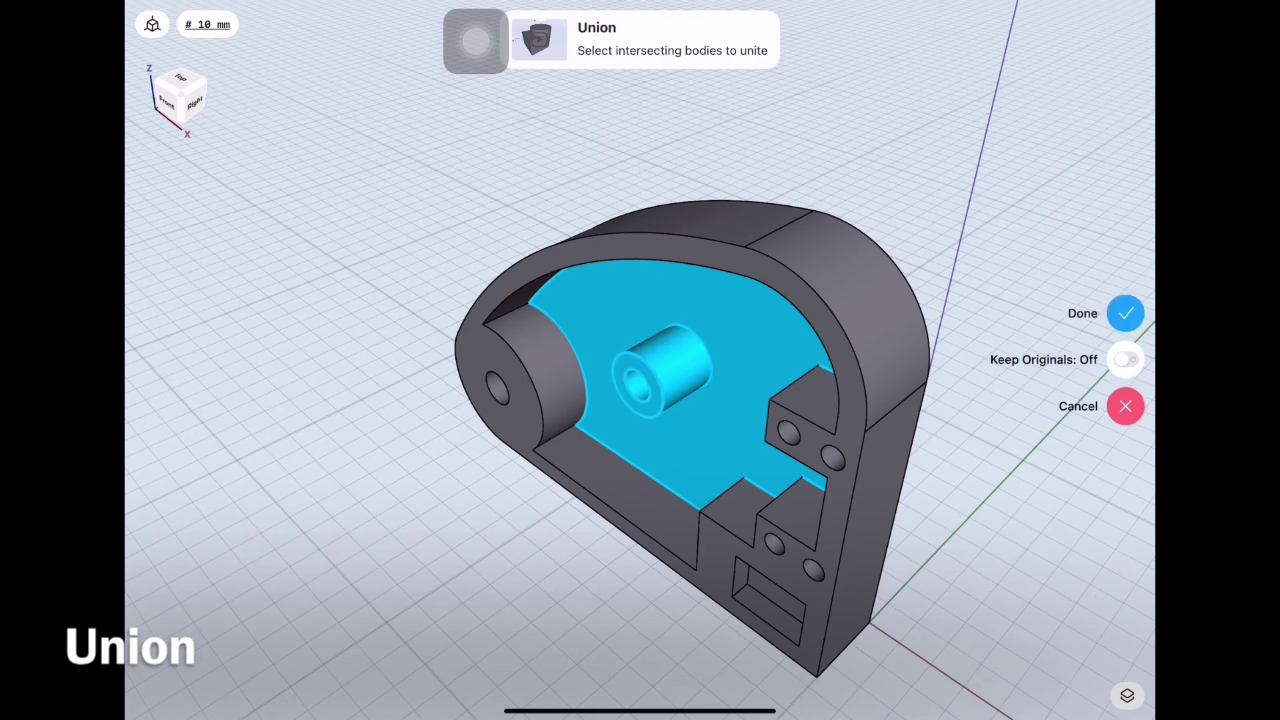
click(867, 300)
click(1125, 313)
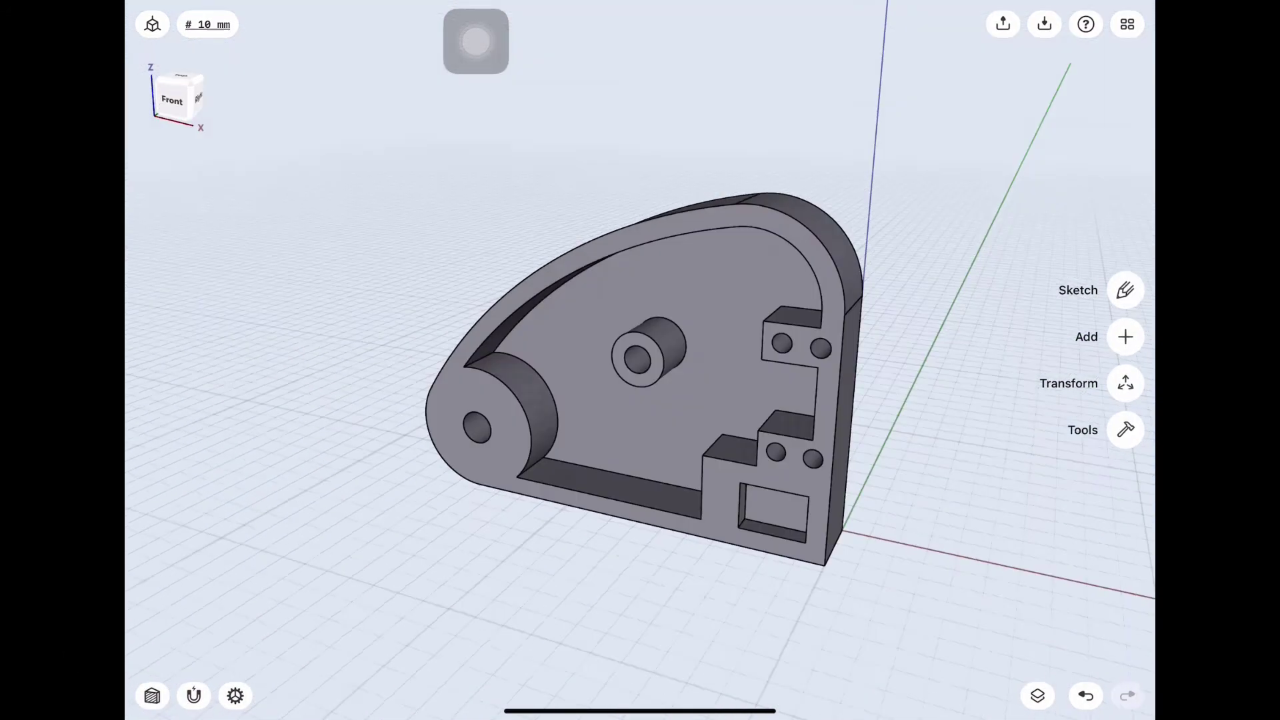
mouse_move(640, 600)
mouse_down()
mouse_move(666, 627)
mouse_move(626, 586)
mouse_move(654, 574)
mouse_move(660, 600)
mouse_up()
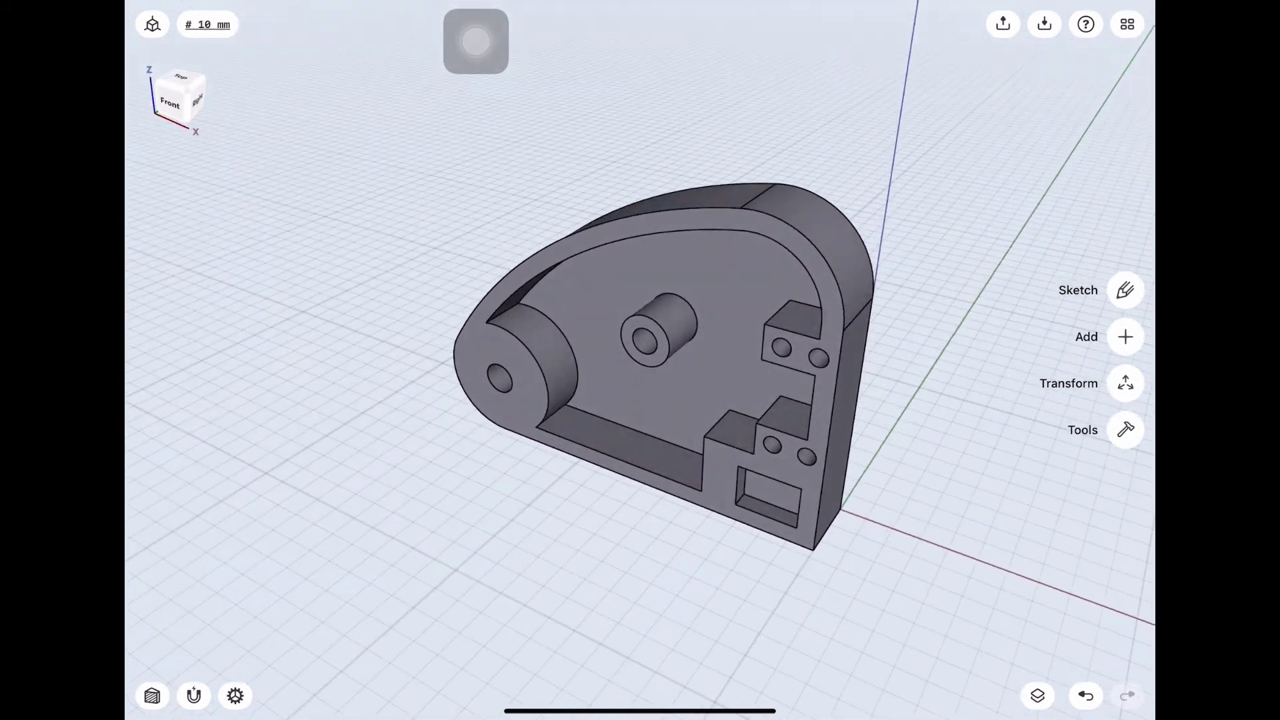
click(610, 399)
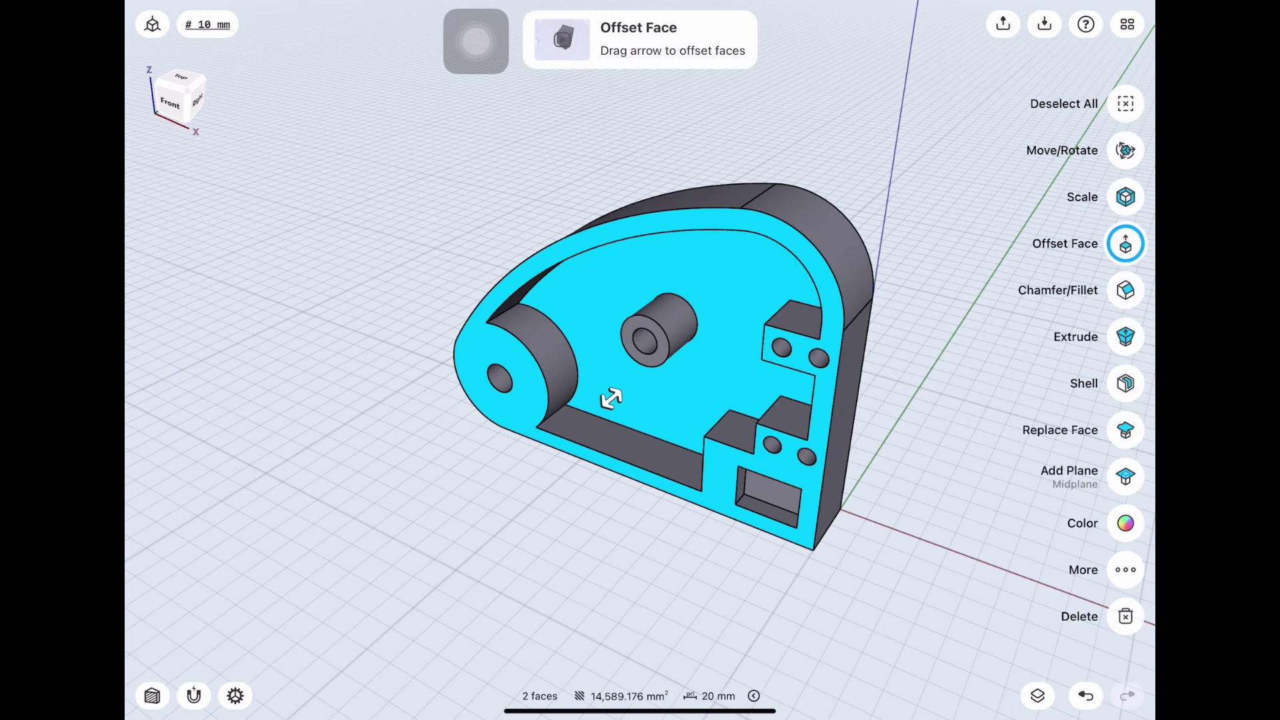
- Clear the face selection and pick the upper block's top edges for filleting
click(610, 399)
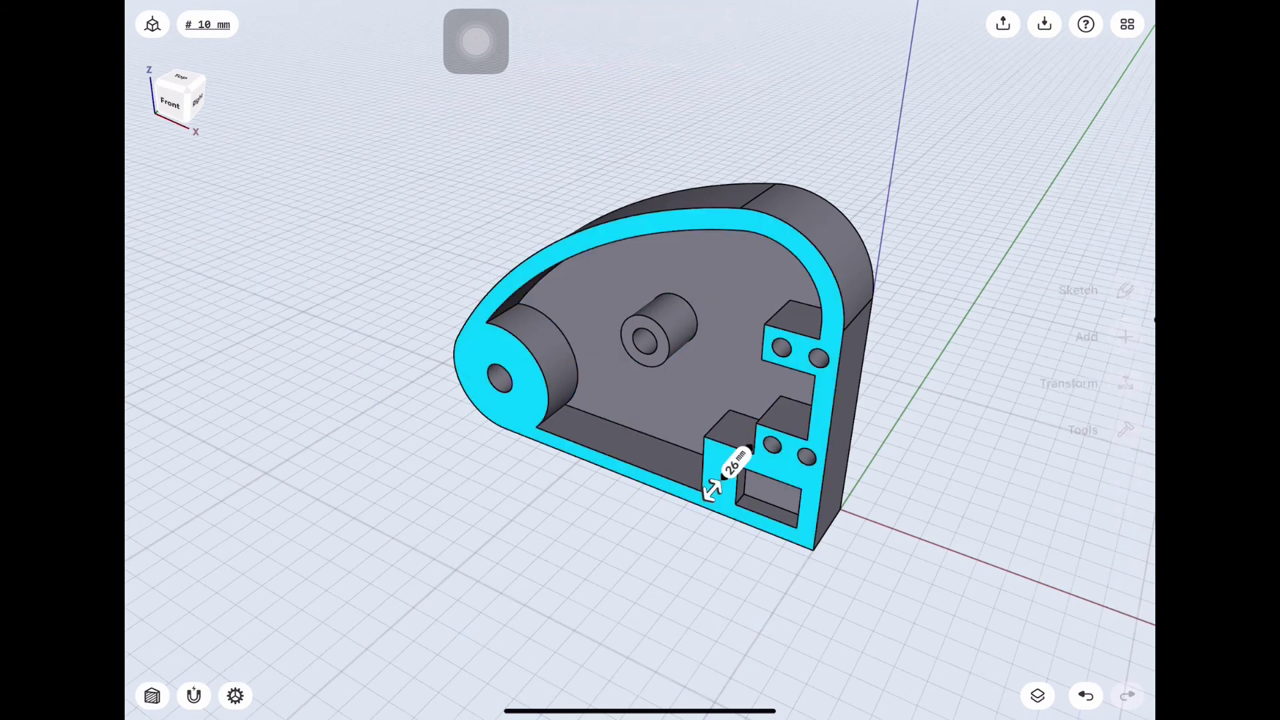
click(760, 501)
key(Escape)
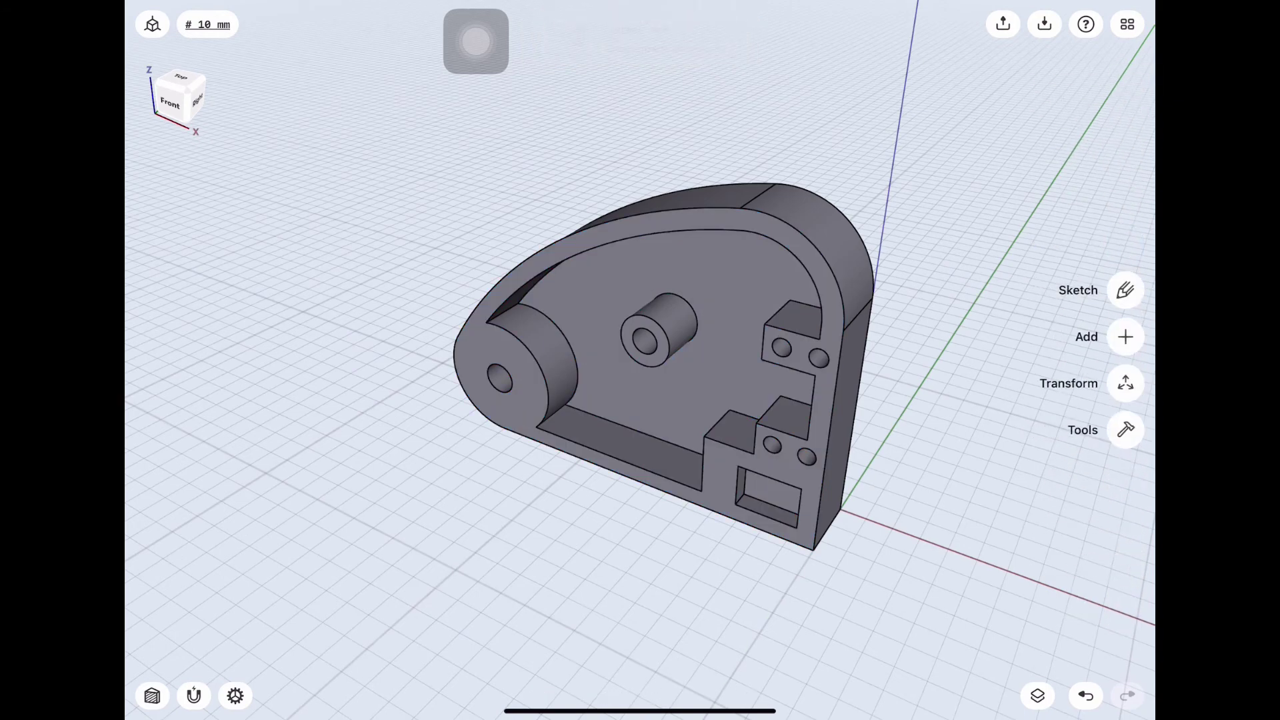
middle_drag(640, 360, 740, 340)
scroll(640, 400, up, 5)
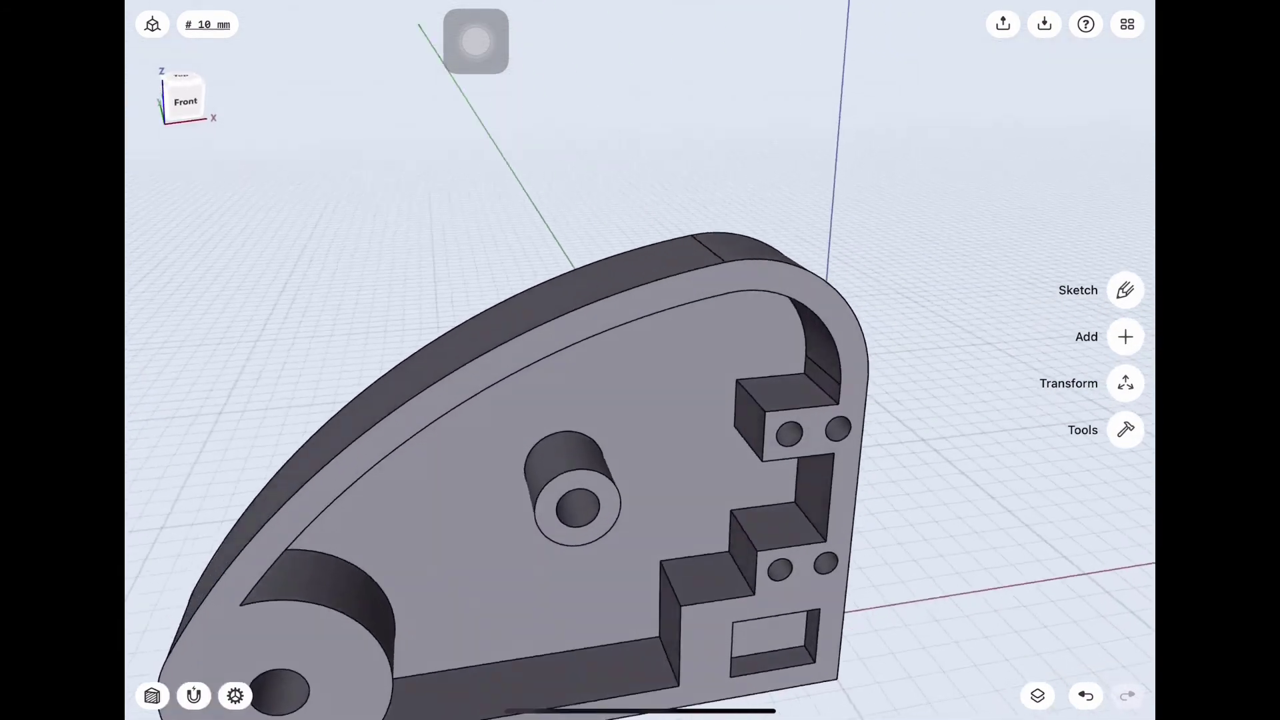
middle_drag(639, 360, 680, 376)
scroll(600, 400, up, 3)
scroll(600, 400, up, 2)
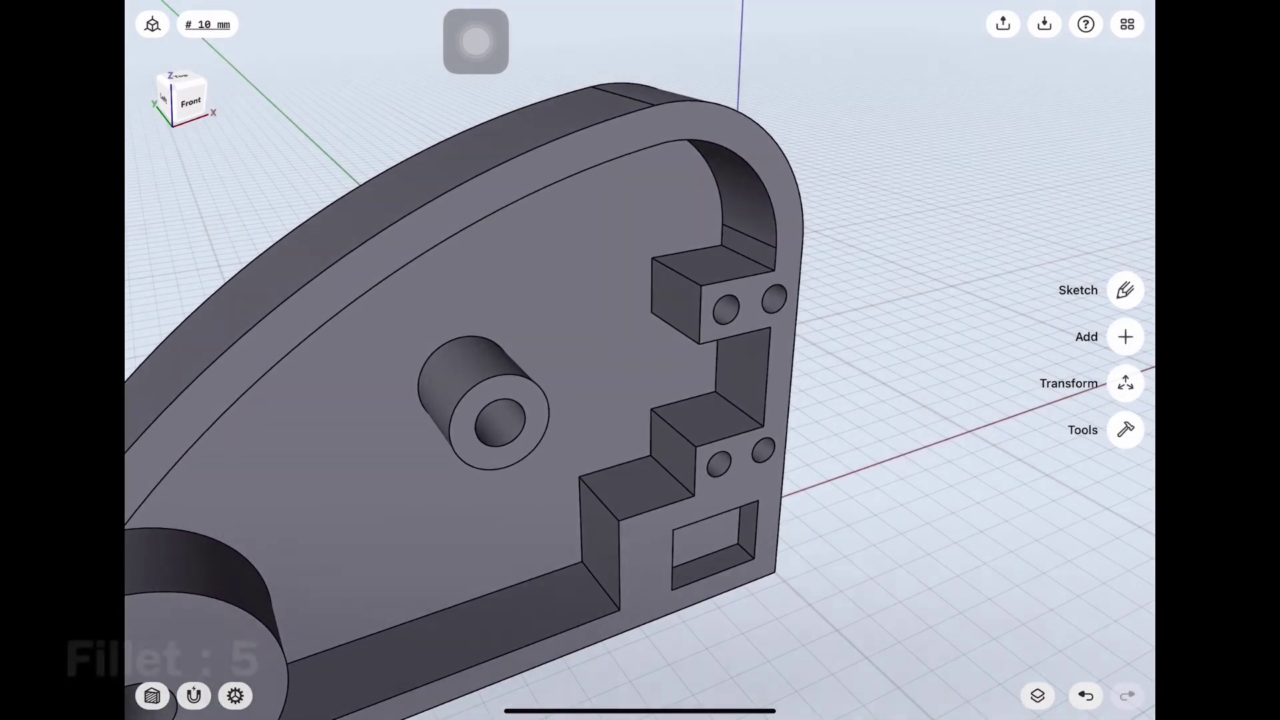
click(674, 271)
click(747, 258)
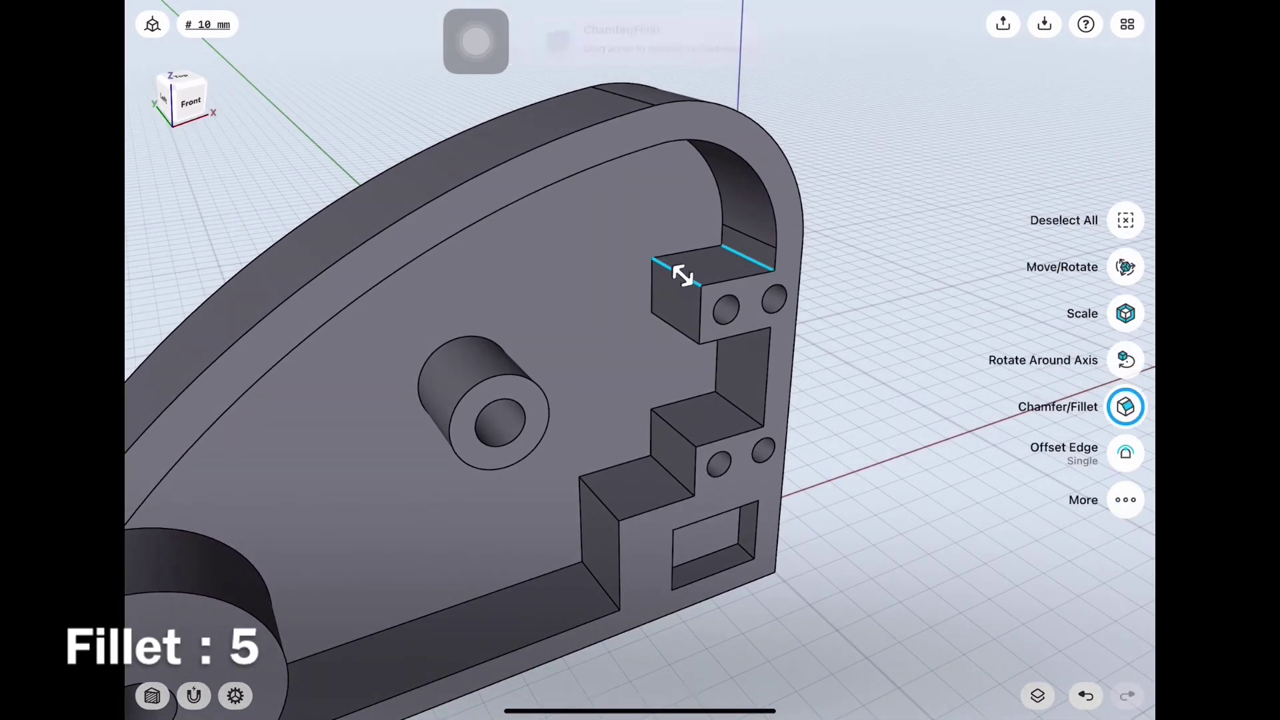
- Add the upper block and lower step edges and fillet them all at 5 mm
click(676, 329)
click(736, 408)
click(673, 428)
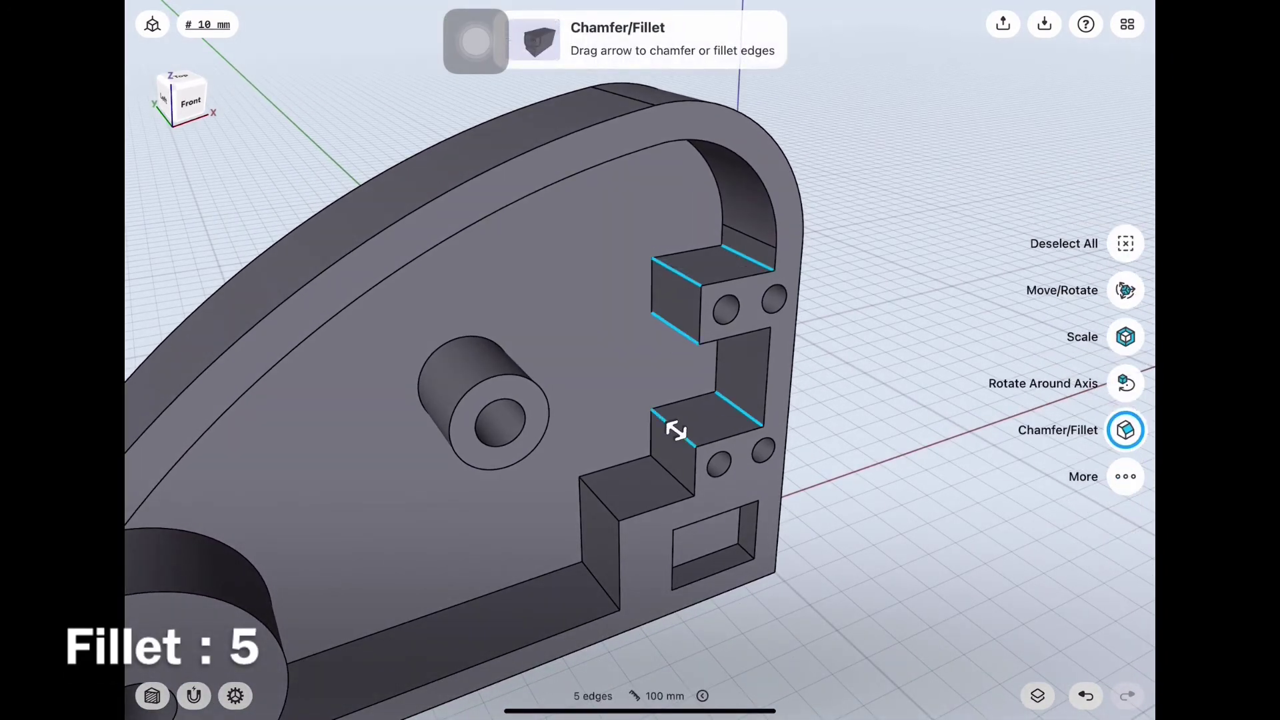
click(672, 475)
click(600, 500)
click(582, 534)
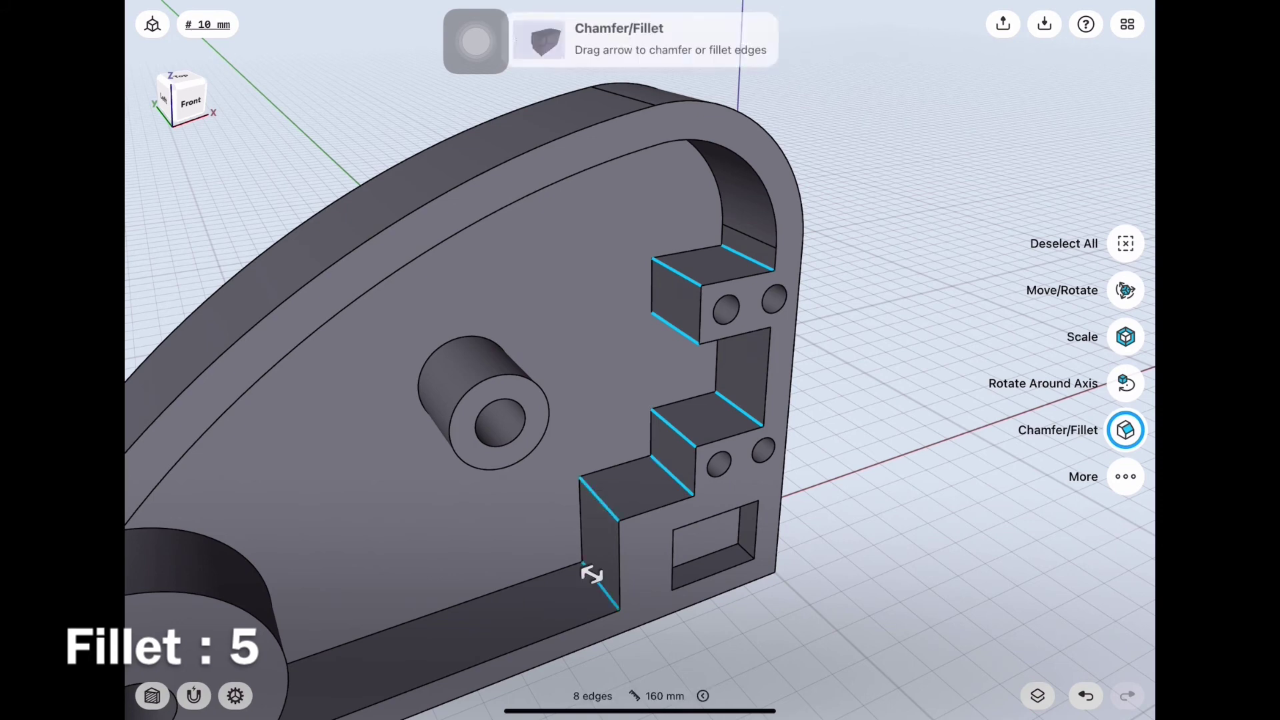
drag(933, 533, 933, 400)
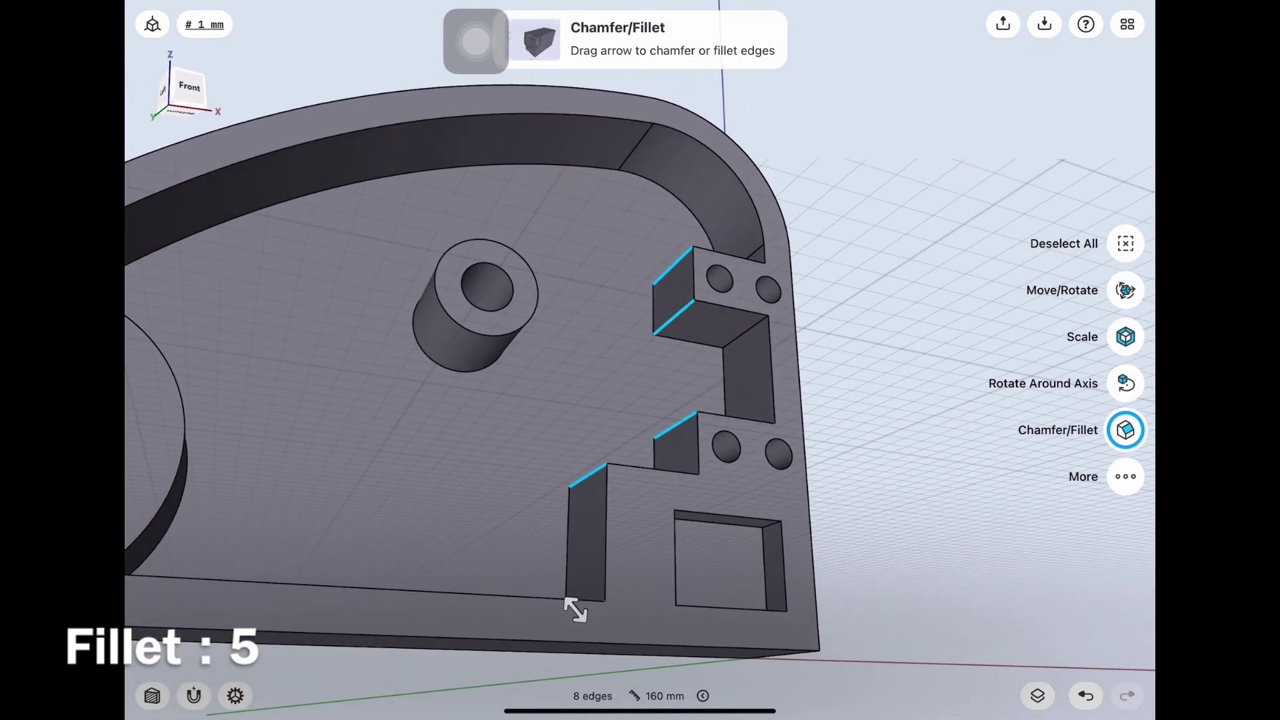
click(744, 333)
drag(742, 332, 722, 352)
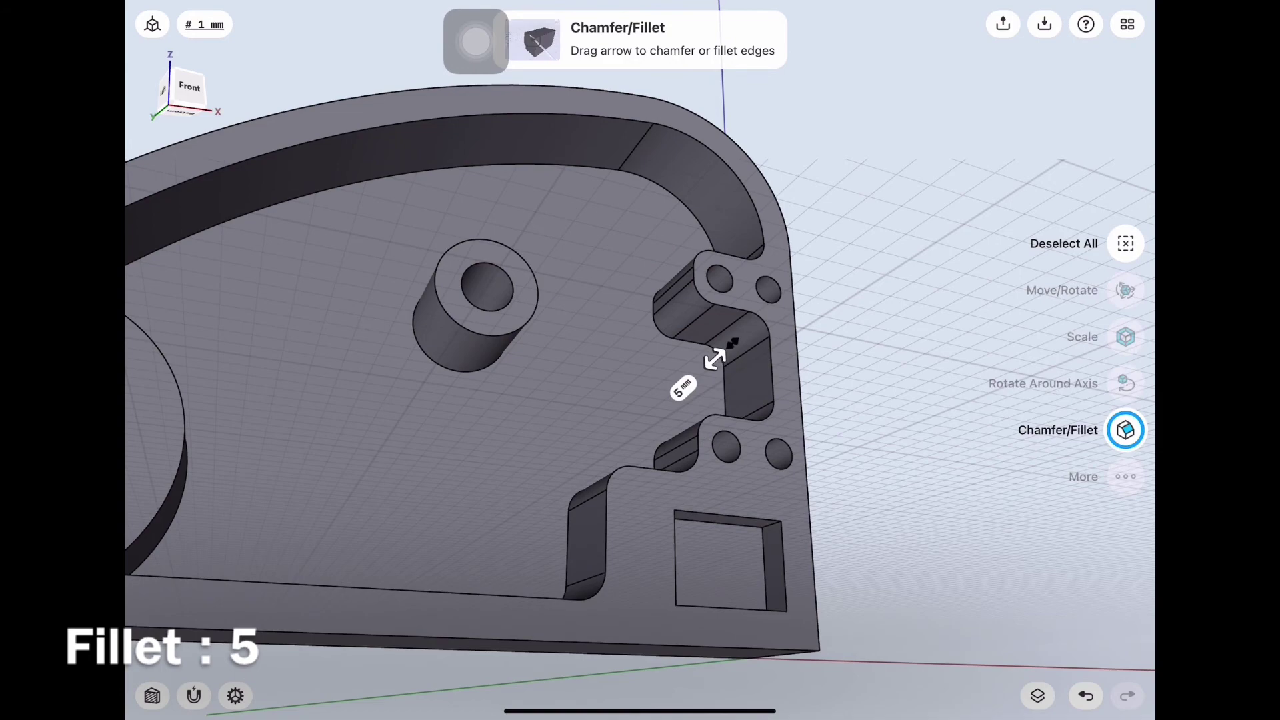
click(683, 387)
click(737, 429)
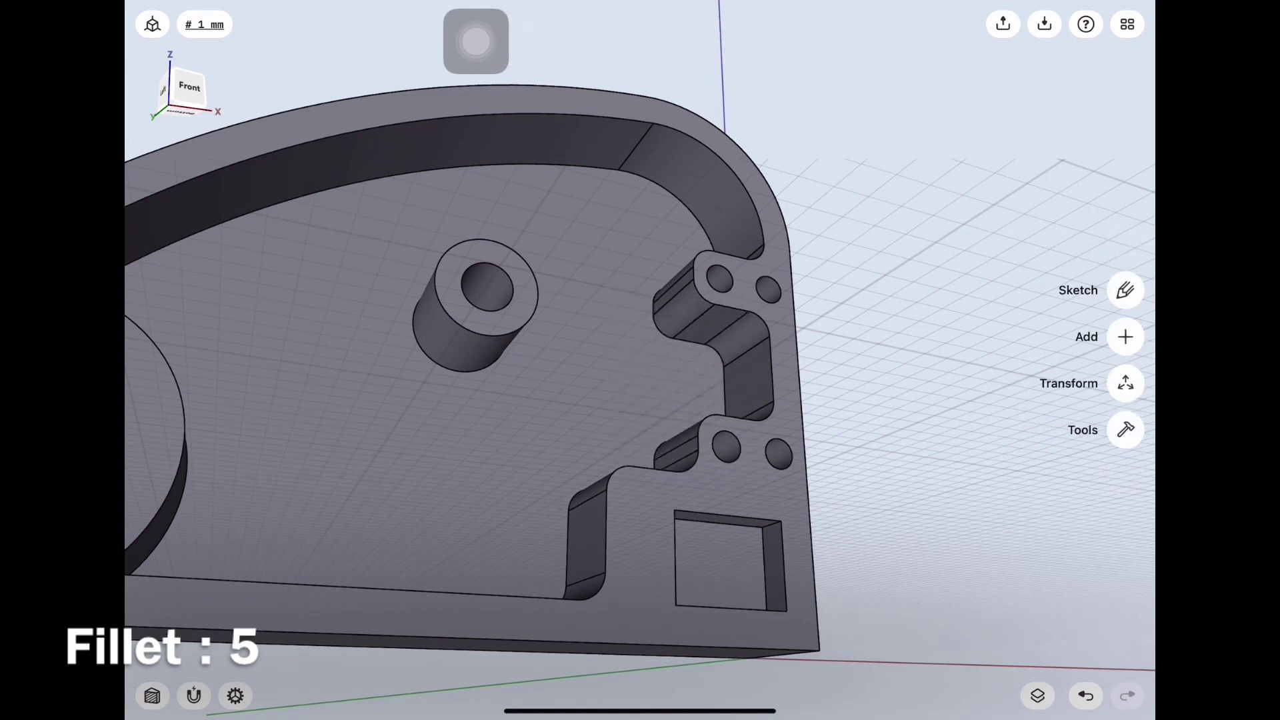
middle_drag(600, 334, 667, 346)
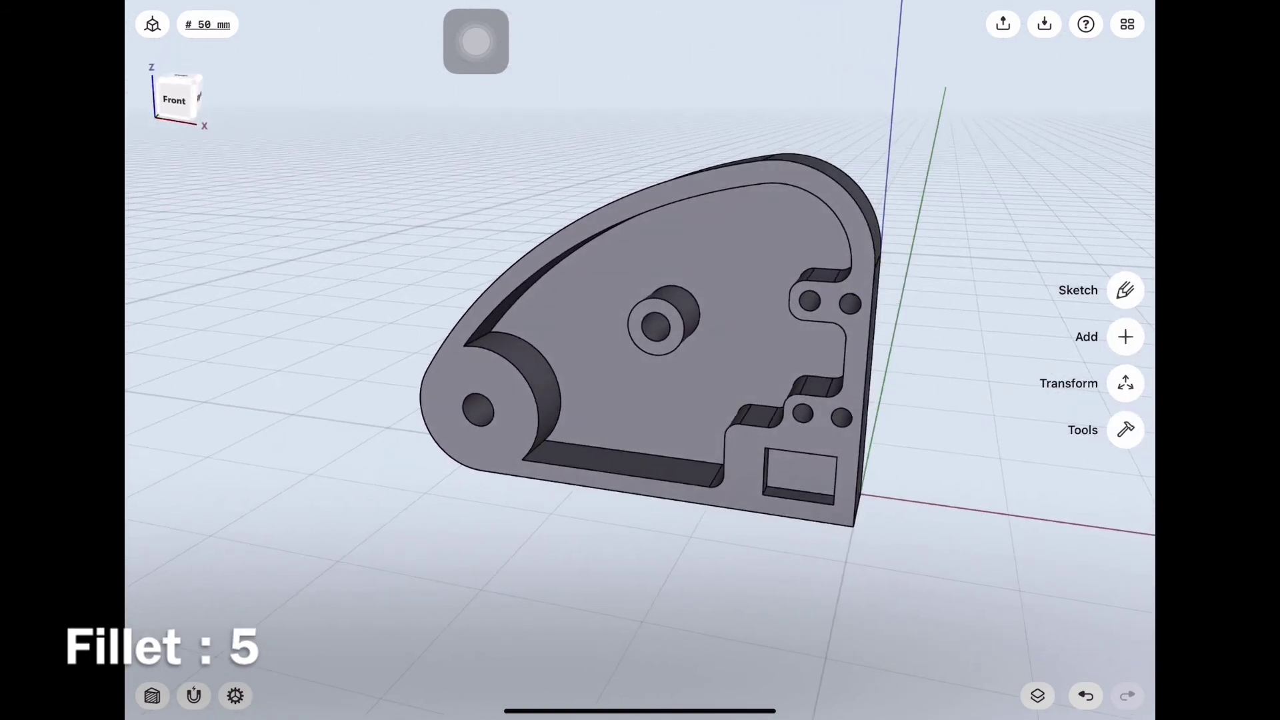
scroll(615, 374, up, 5)
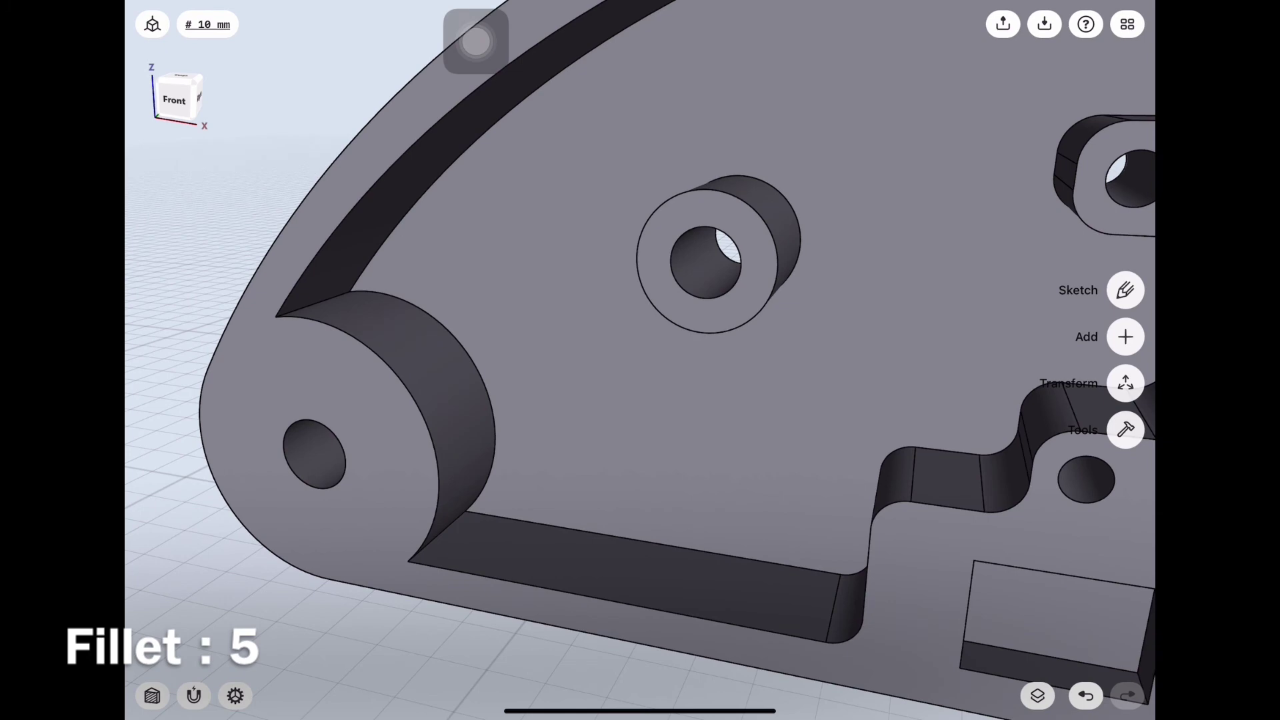
- Fillet the left boss's edge where it meets the wall at 5 mm
click(437, 536)
click(386, 394)
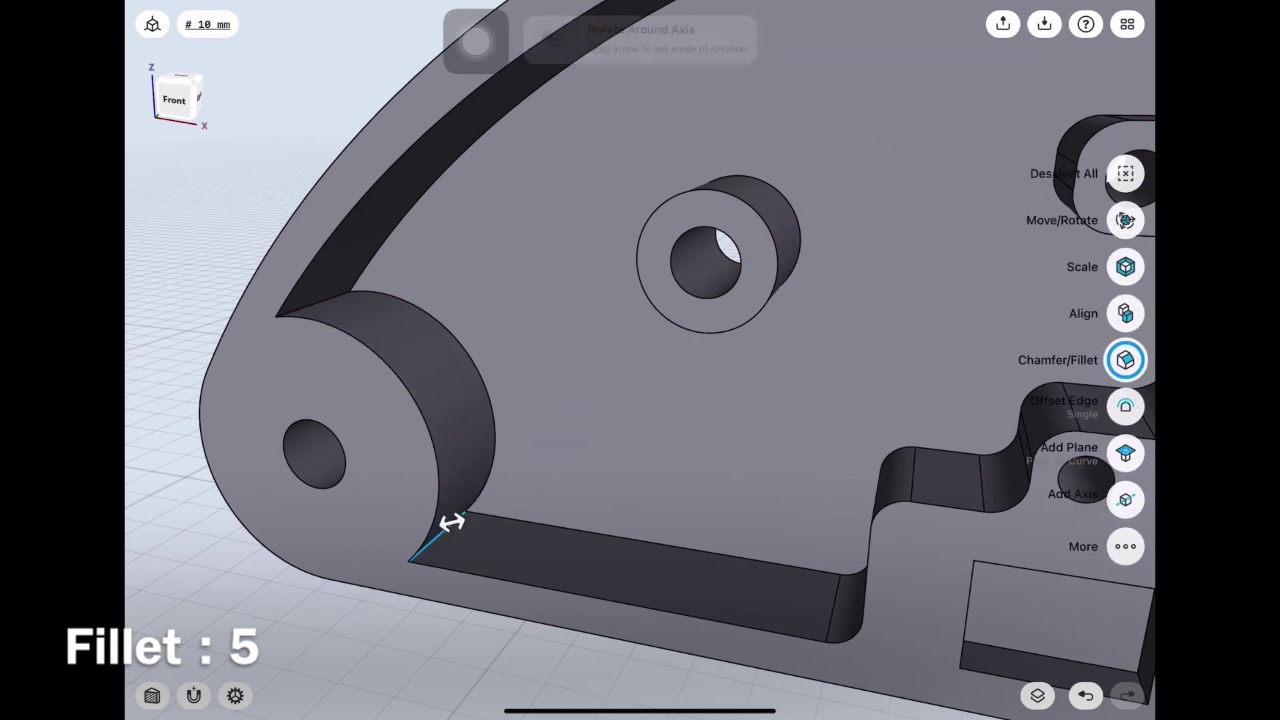
click(314, 304)
drag(340, 288, 348, 284)
click(375, 265)
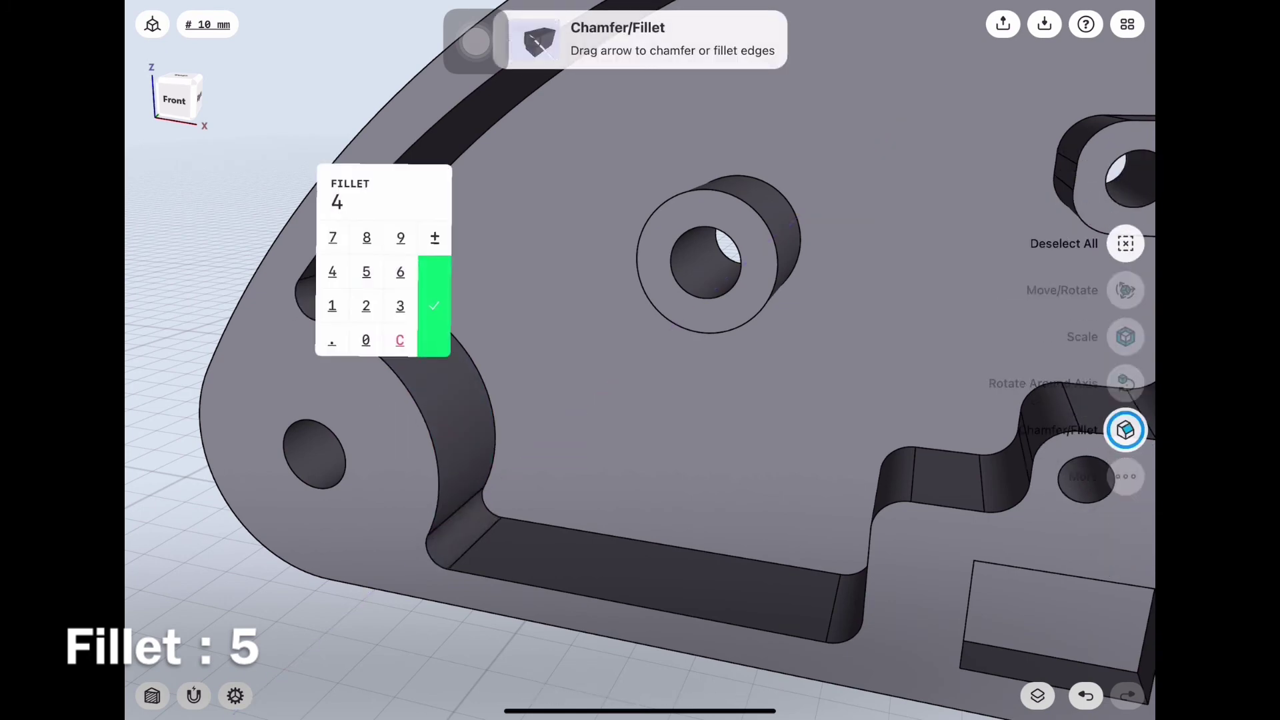
click(434, 304)
key(Escape)
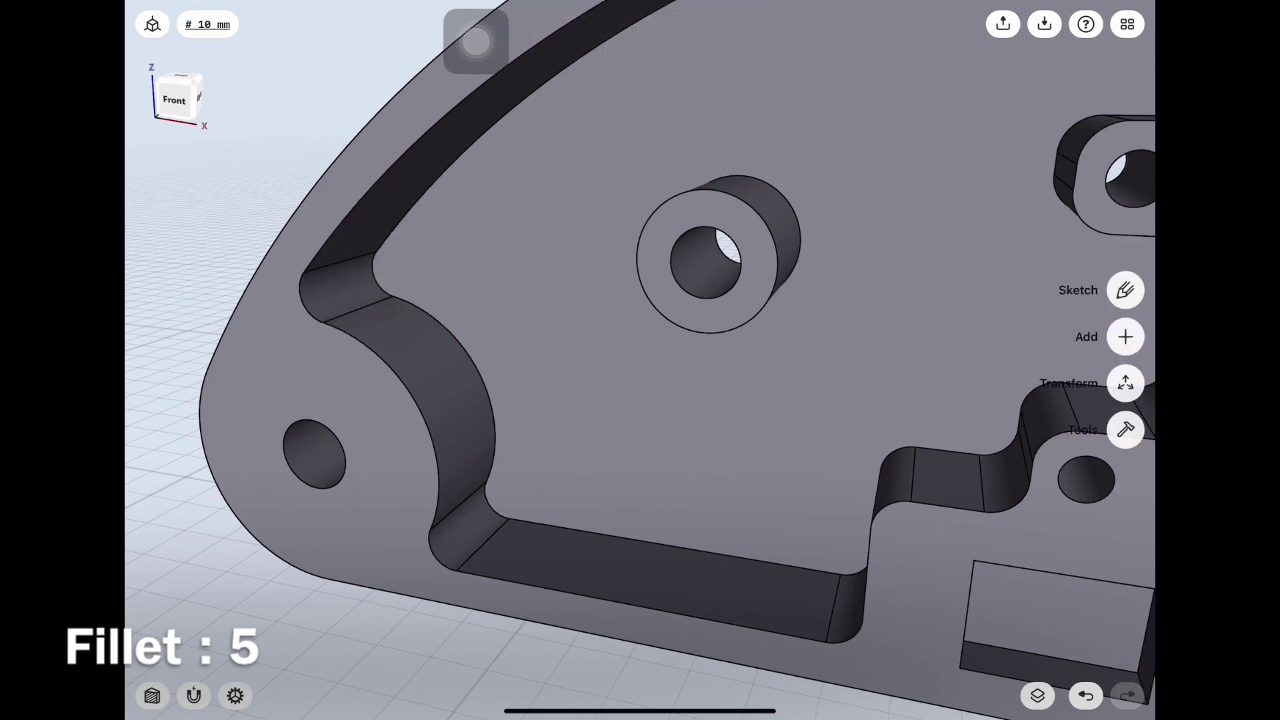
- Fillet the centre boss's base edge at 5 mm
click(796, 227)
click(1125, 383)
drag(800, 228, 822, 223)
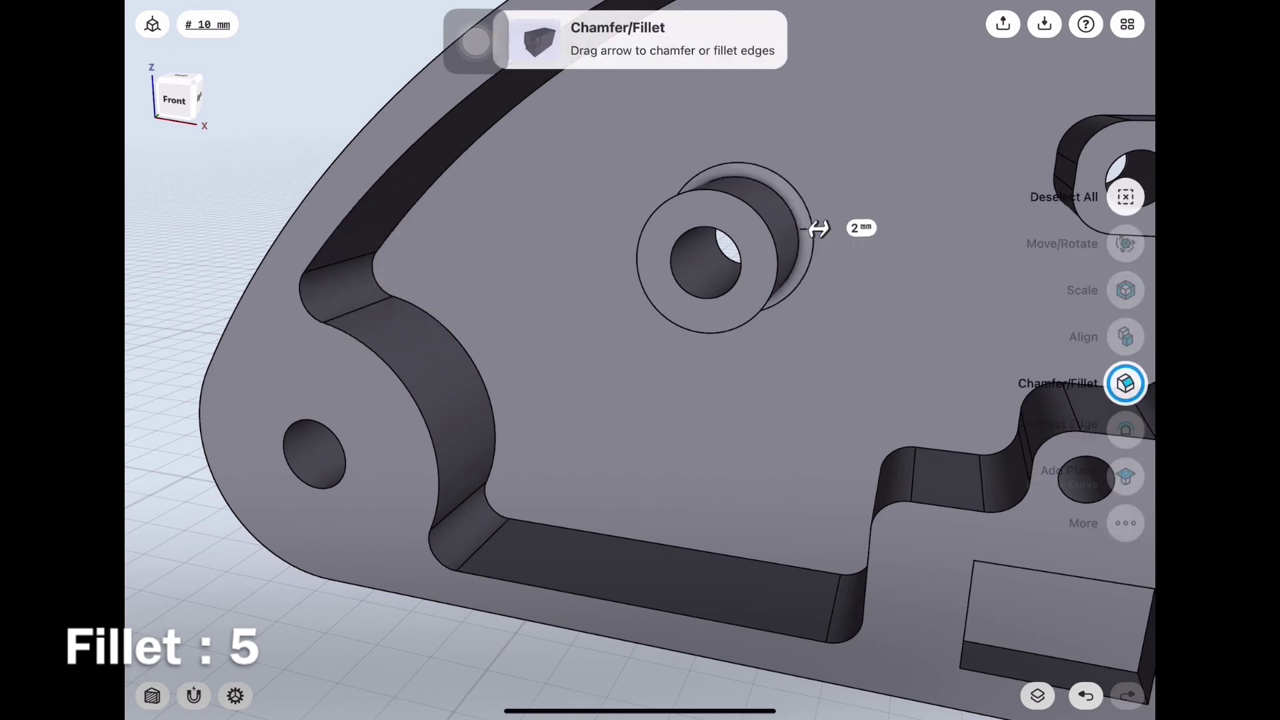
click(860, 222)
click(912, 273)
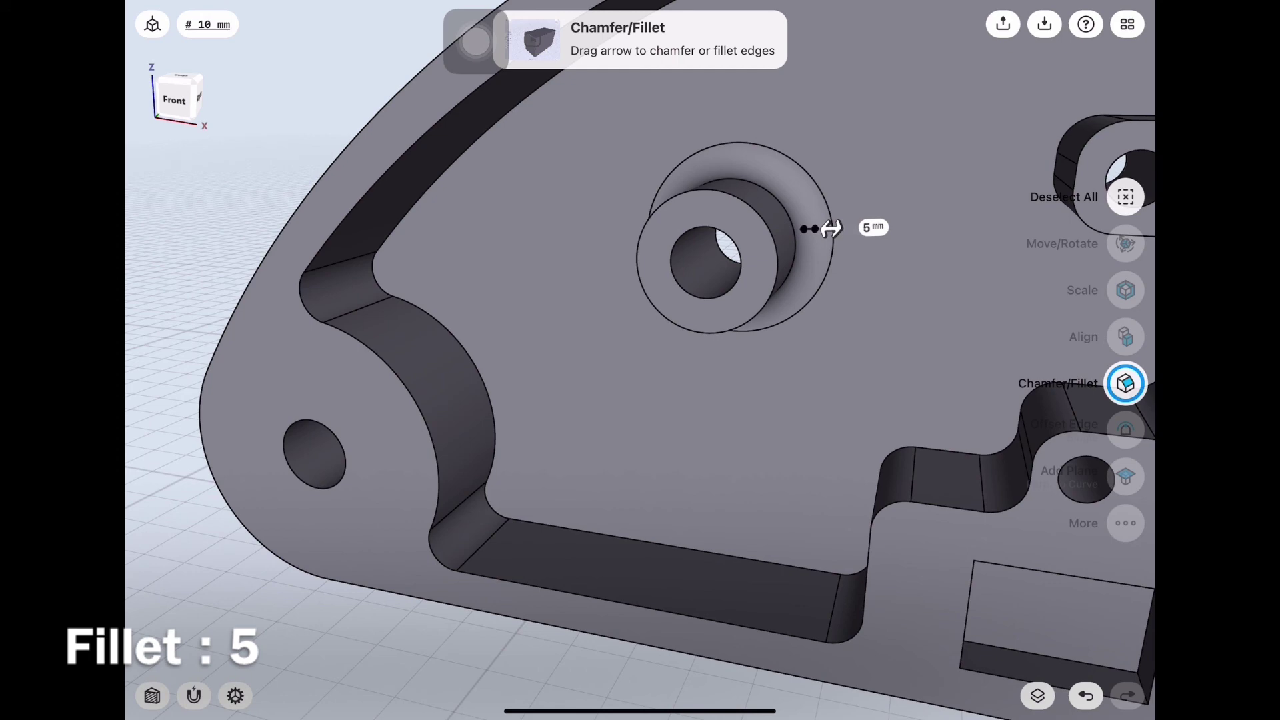
- Fillet the pocket floor's edge chain and return to the front view
click(623, 533)
drag(623, 533, 608, 523)
click(608, 522)
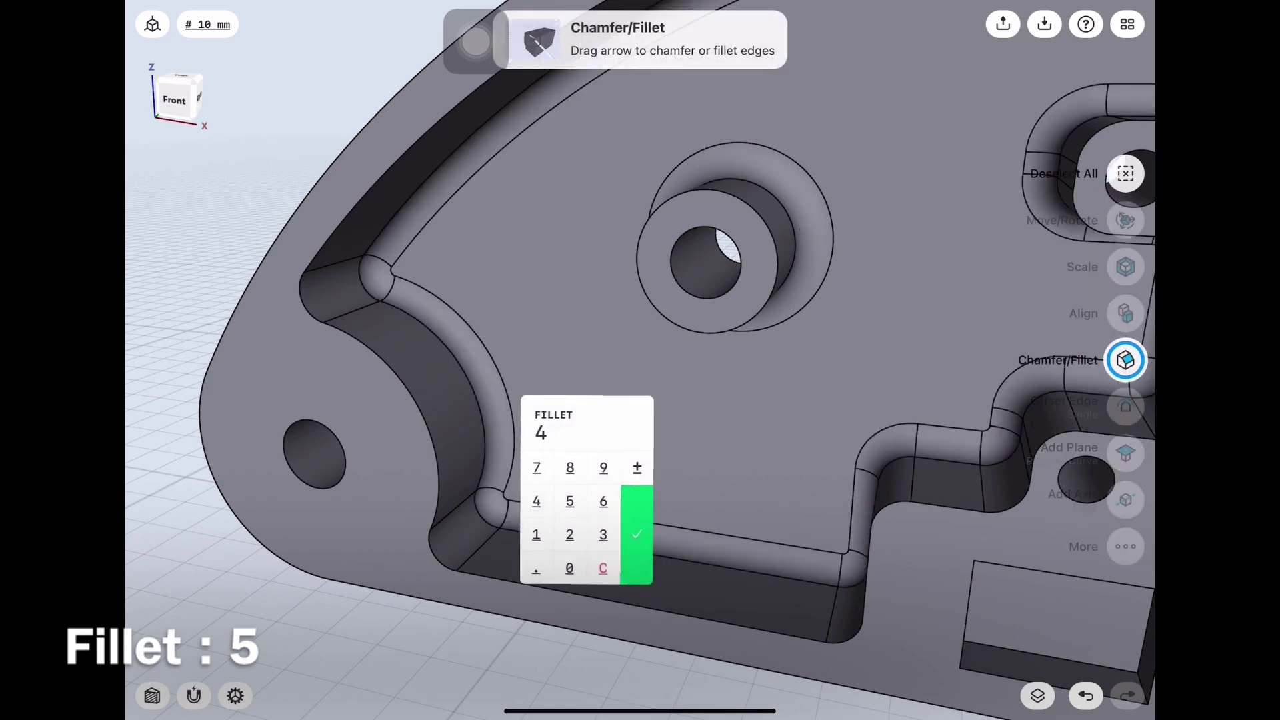
click(637, 534)
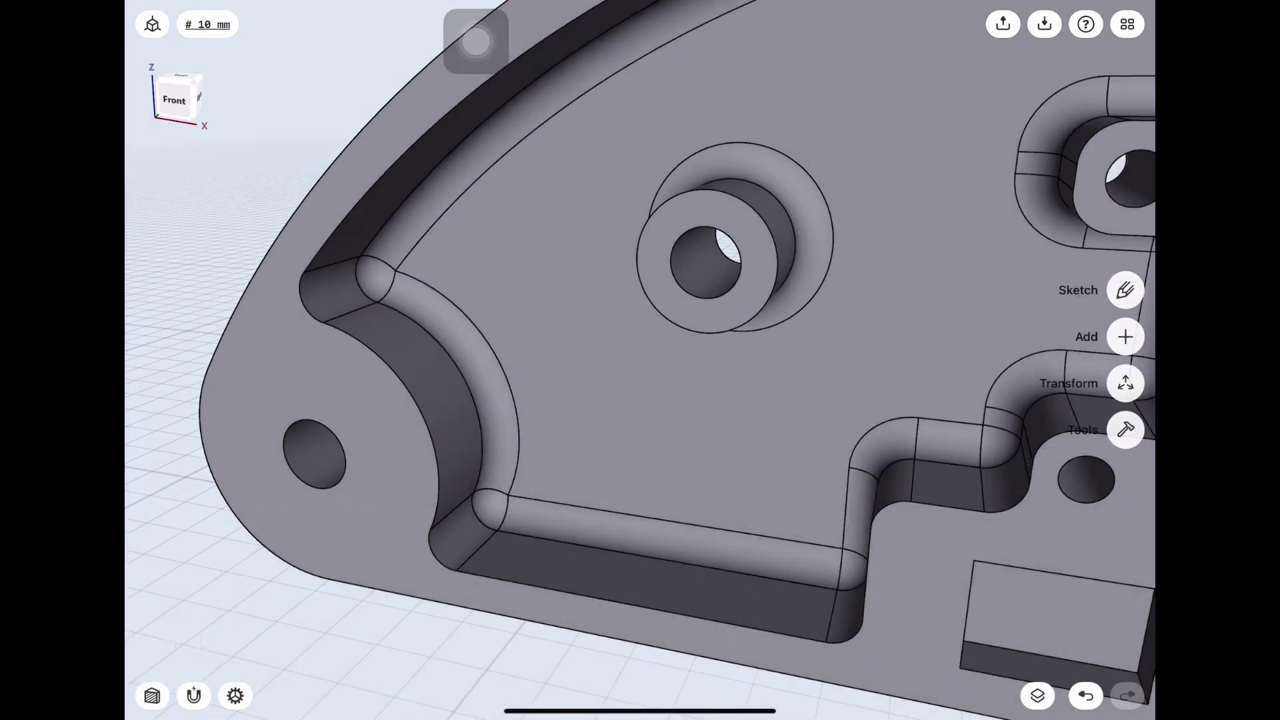
scroll(640, 360, down, 5)
click(174, 100)
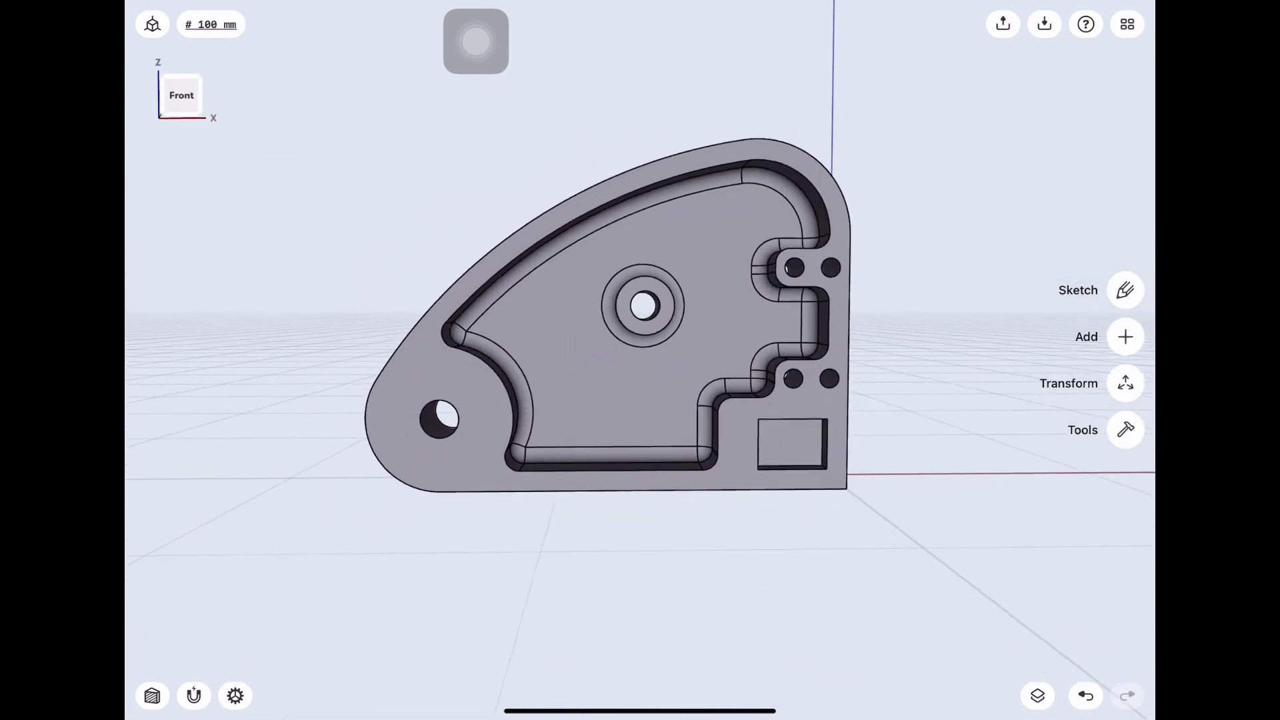
- Return to an oblique 3D view and bring up the Color tool's palette
click(182, 96)
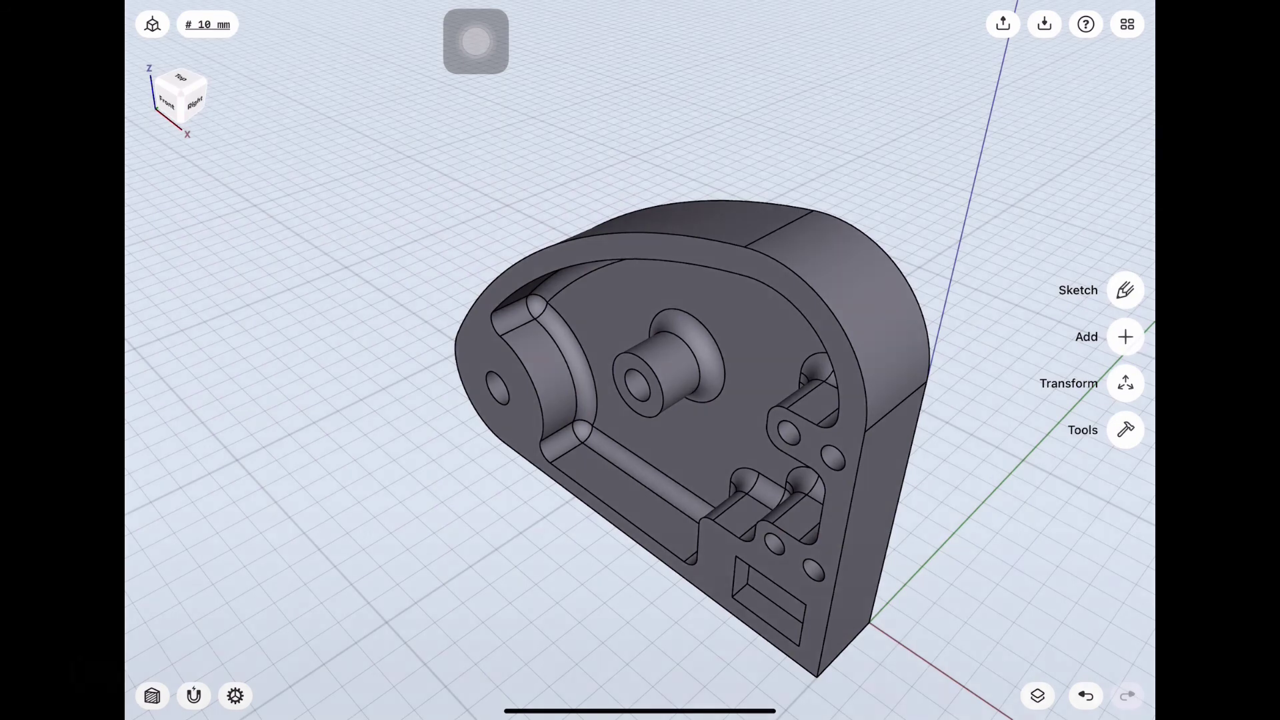
click(1126, 430)
click(1125, 640)
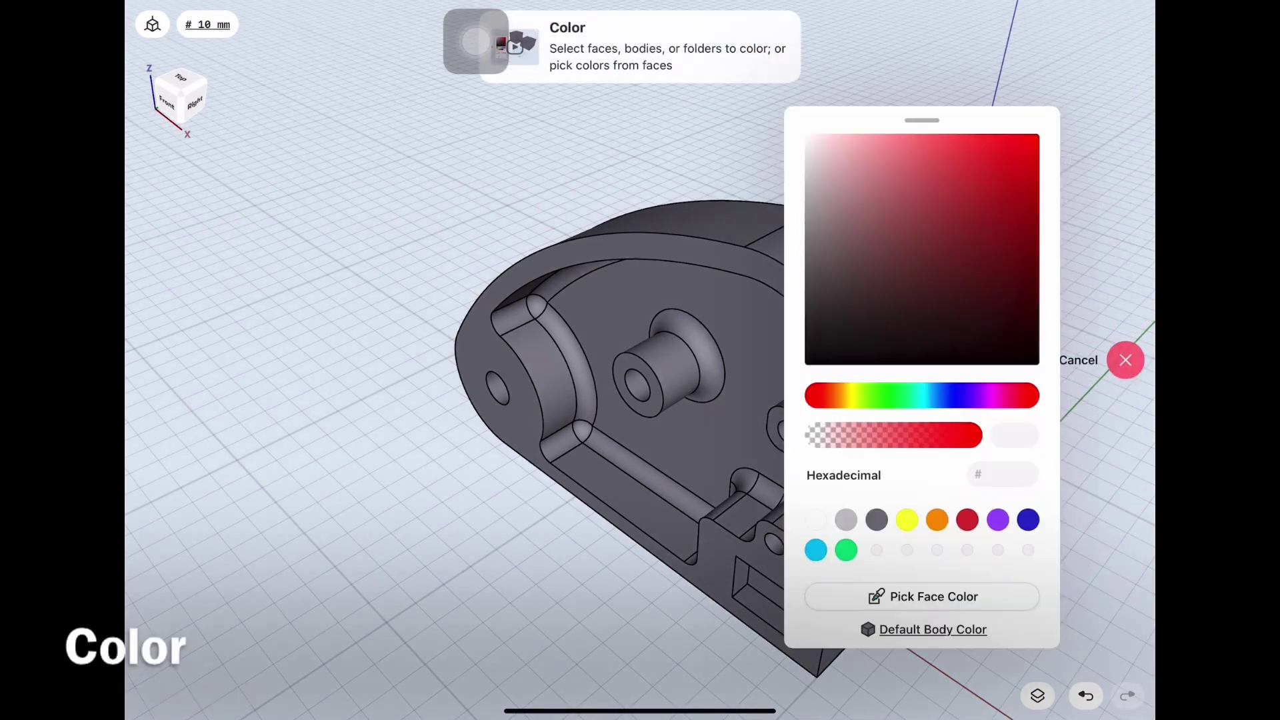
- Tint the bracket body saturated magenta (DF00FF) via hue slider and colour square, then confirm
click(600, 400)
drag(954, 395, 987, 396)
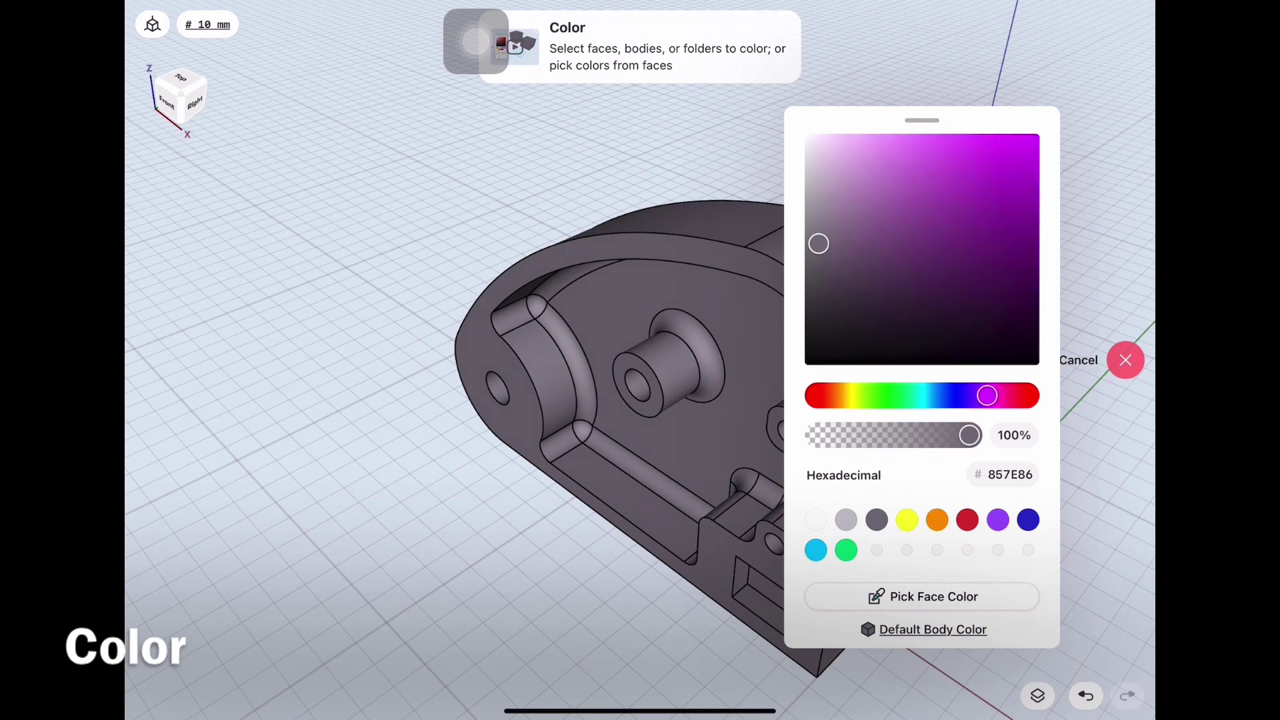
click(600, 400)
drag(819, 244, 1025, 134)
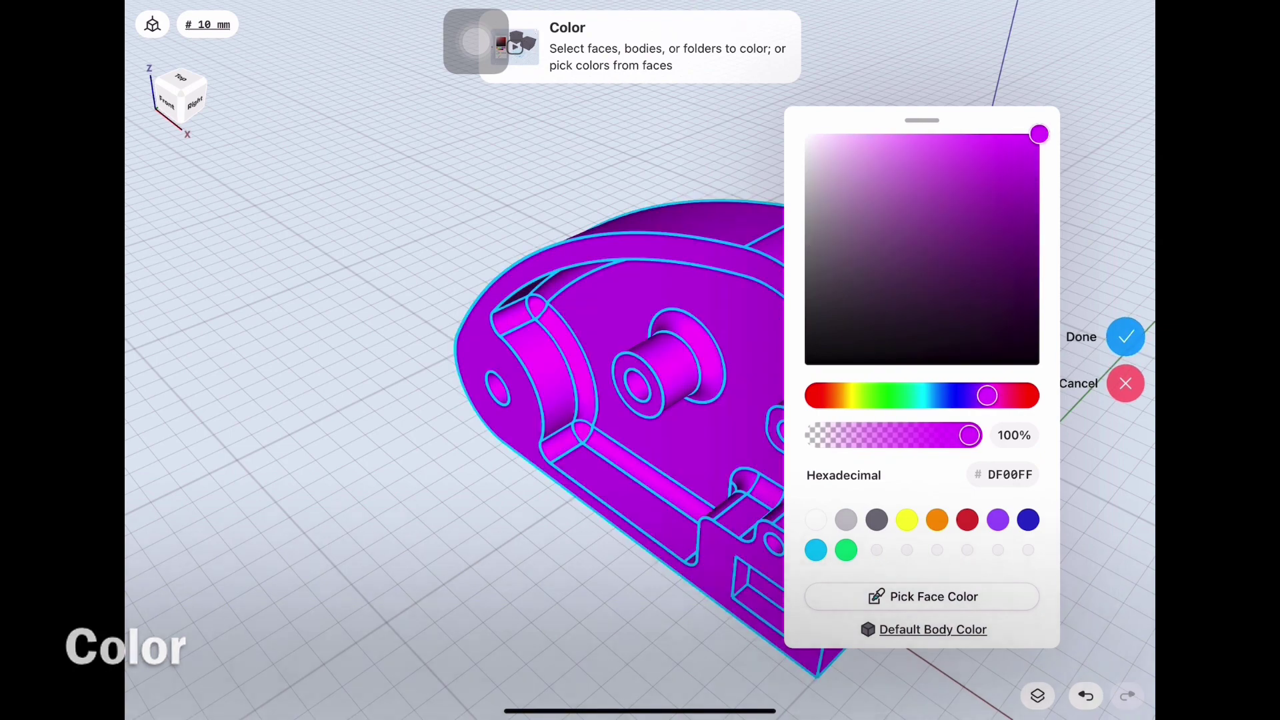
click(1126, 337)
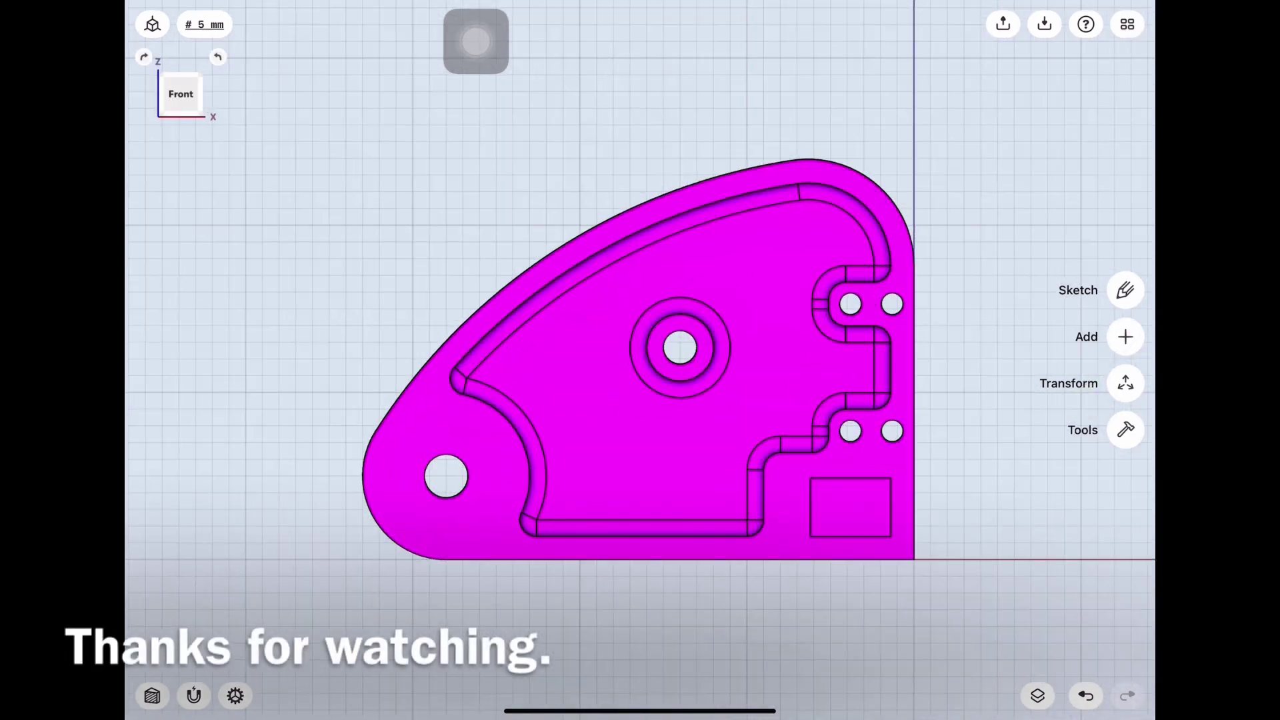